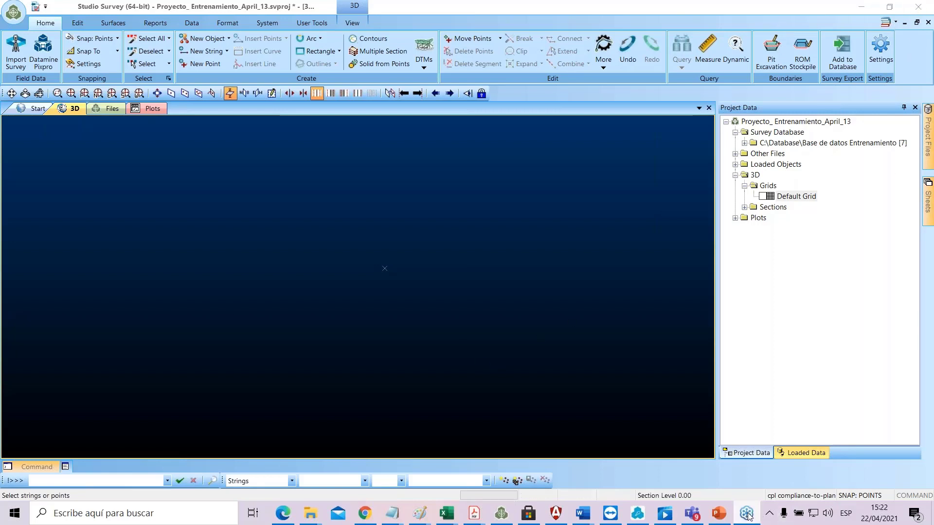
- Switch to File Explorer and select all the folders inside Demo Database
left_click_drag(646, 8, 577, 25)
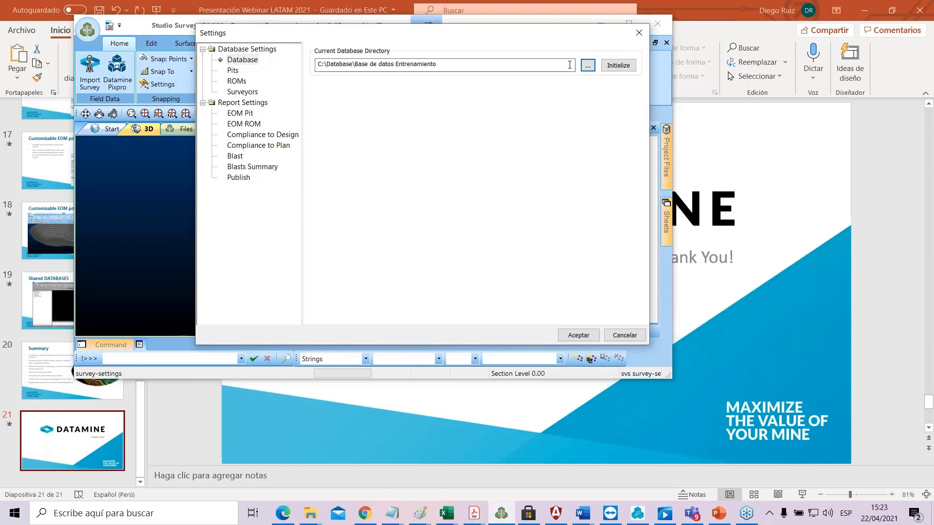
left_click(308, 514)
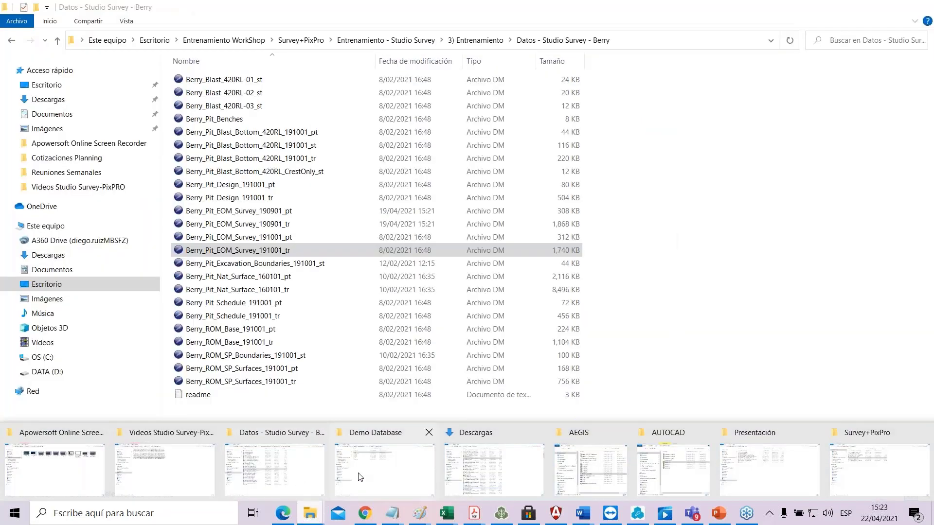
left_click(360, 477)
left_click_drag(232, 210, 202, 68)
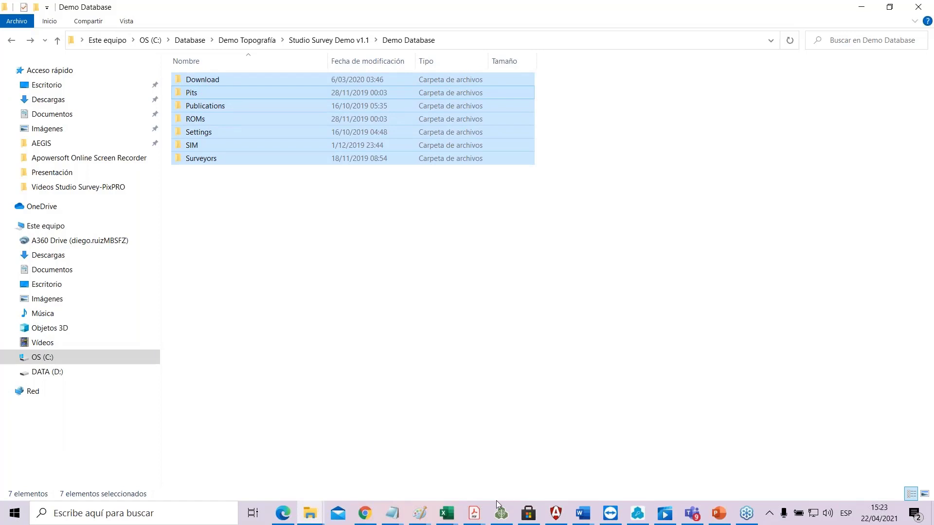
- Switch back to Studio Survey, look inside the Base de datos folder through the database directory browser, and close the Settings without changes
left_click(504, 516)
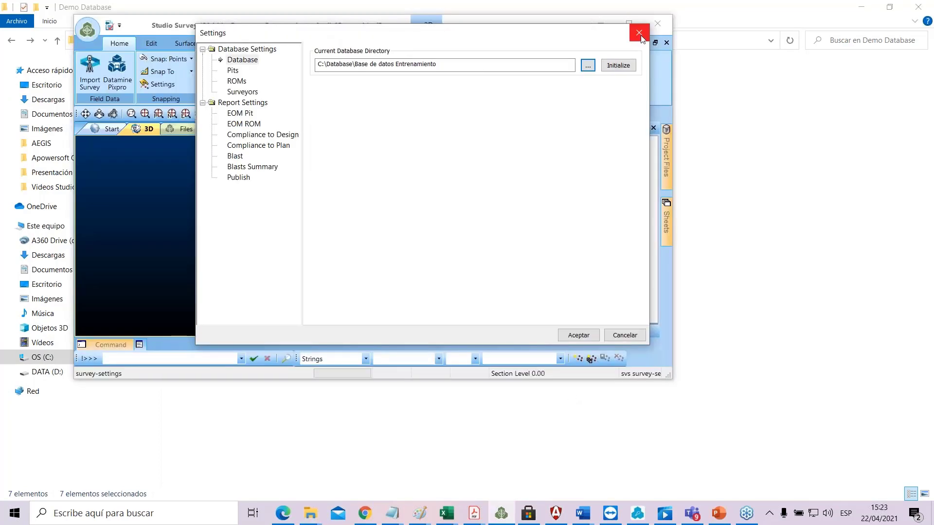
left_click(638, 36)
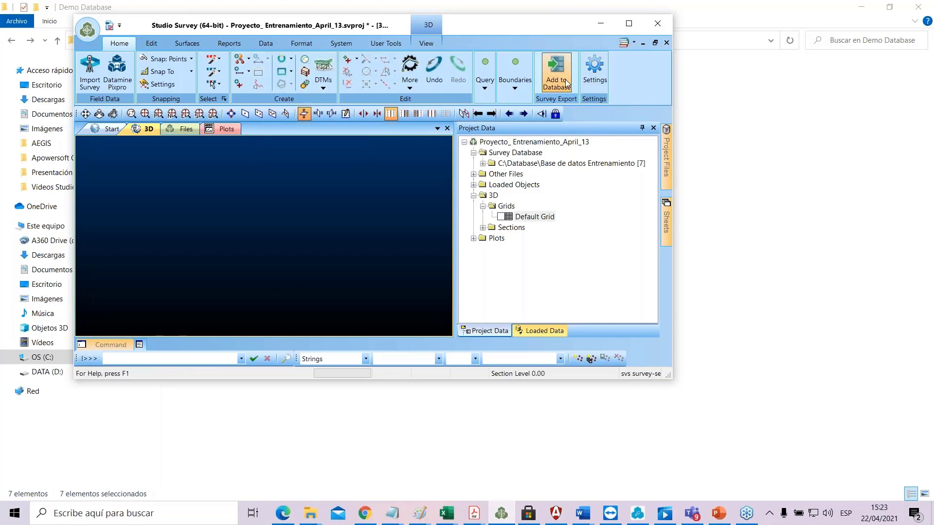
left_click(603, 73)
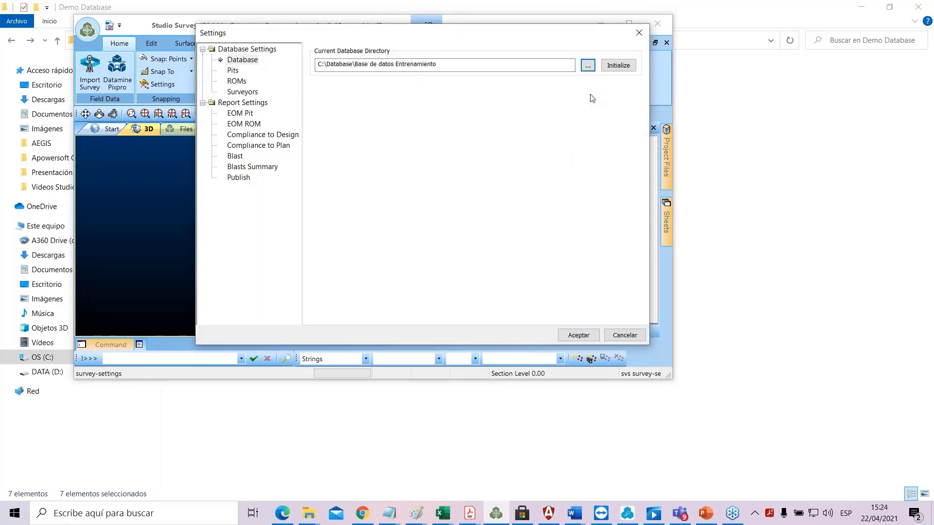
left_click(587, 66)
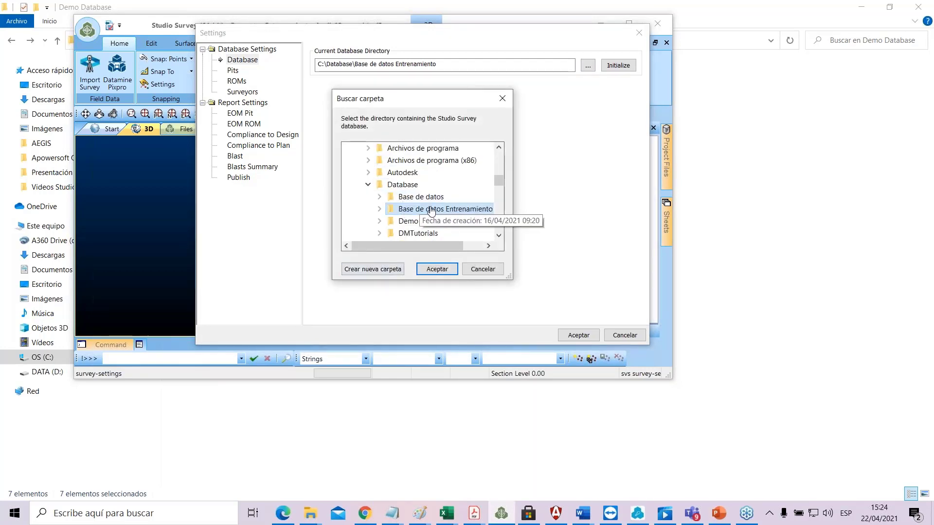
double_click(427, 198)
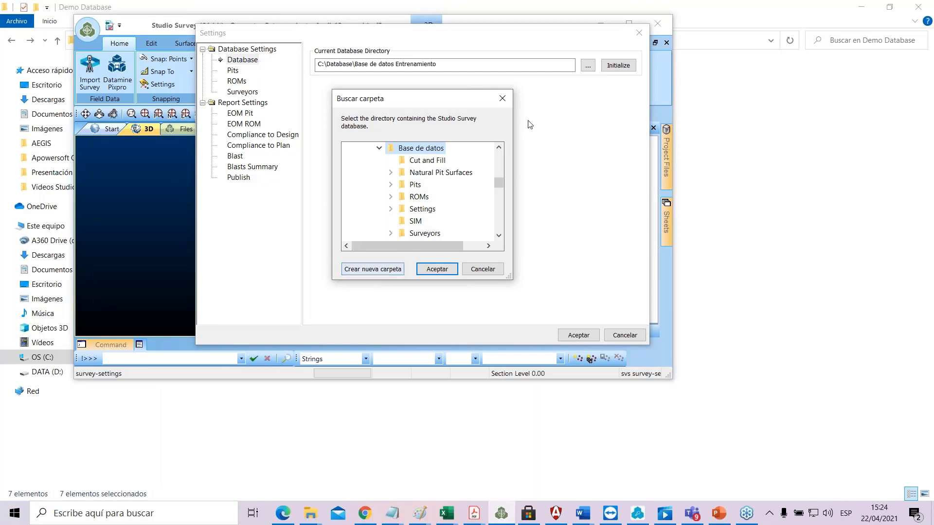
left_click(503, 98)
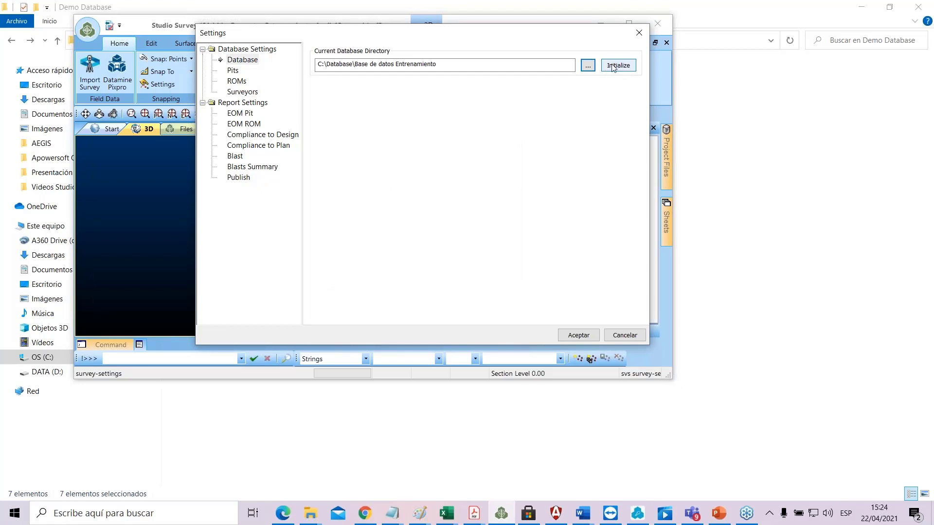
left_click(640, 32)
- Look over the Add to Database dialog, the Import Survey instrument module and the report commands
left_click(558, 72)
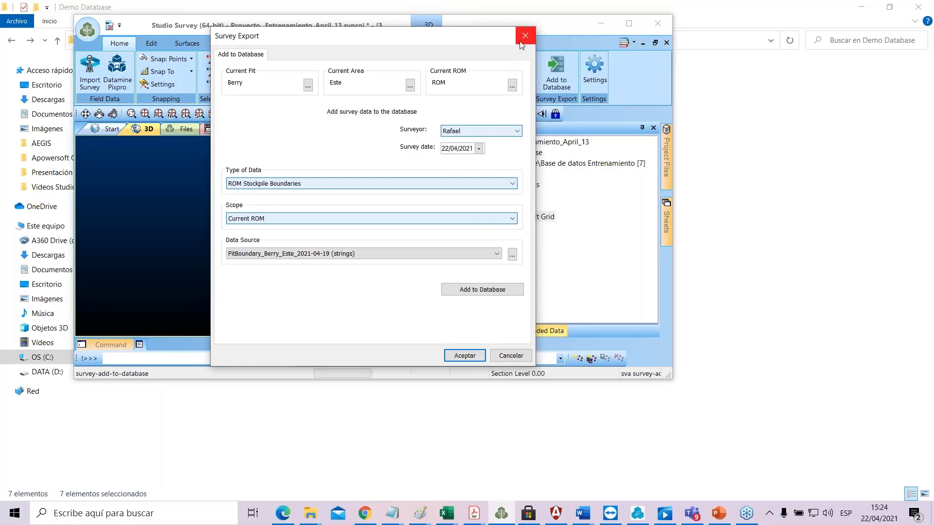
left_click(522, 43)
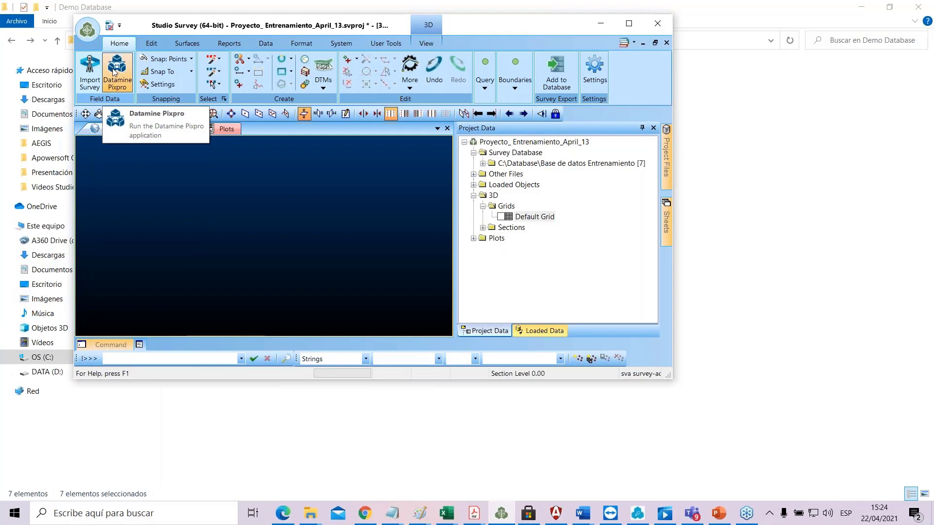
left_click(91, 84)
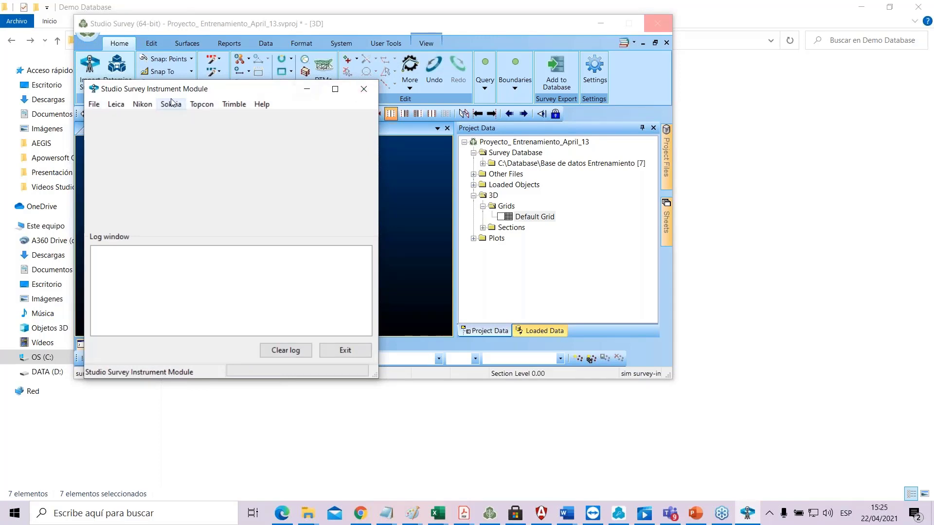
left_click_drag(192, 88, 290, 77)
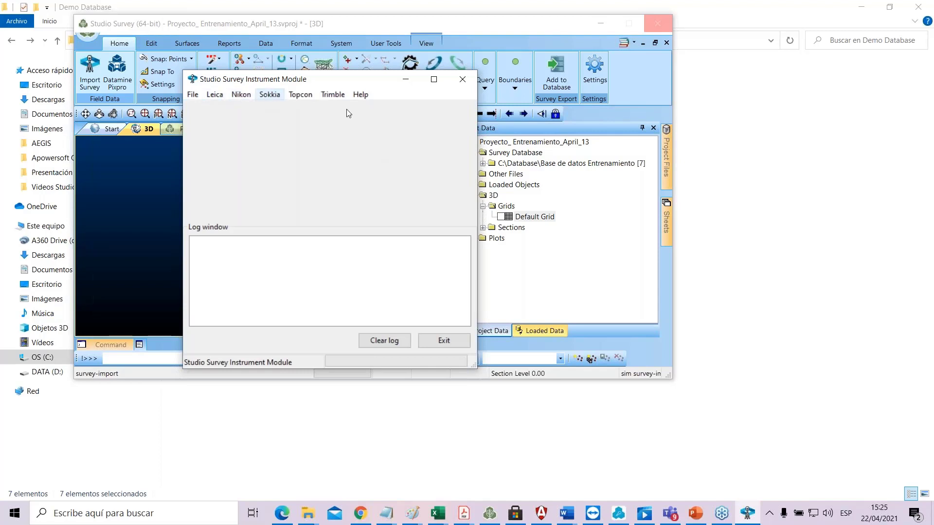
left_click(463, 79)
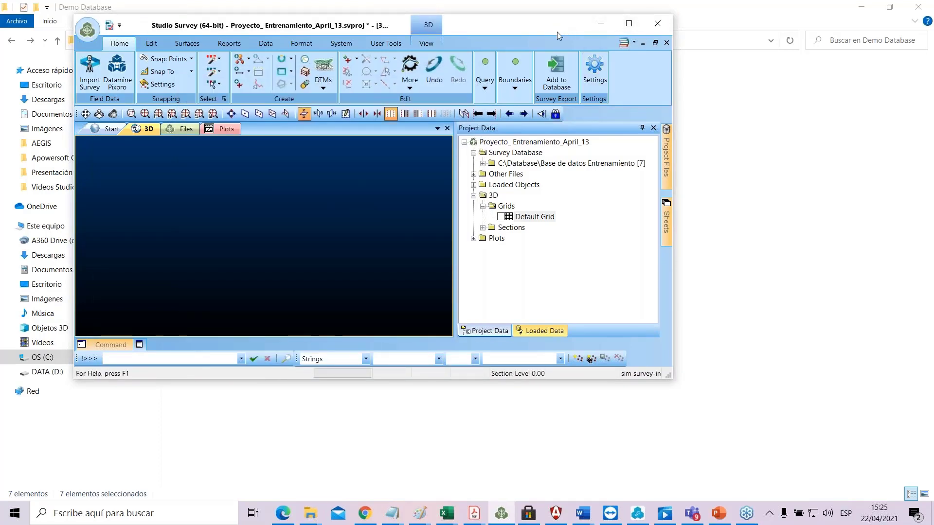
left_click_drag(556, 31, 560, 63)
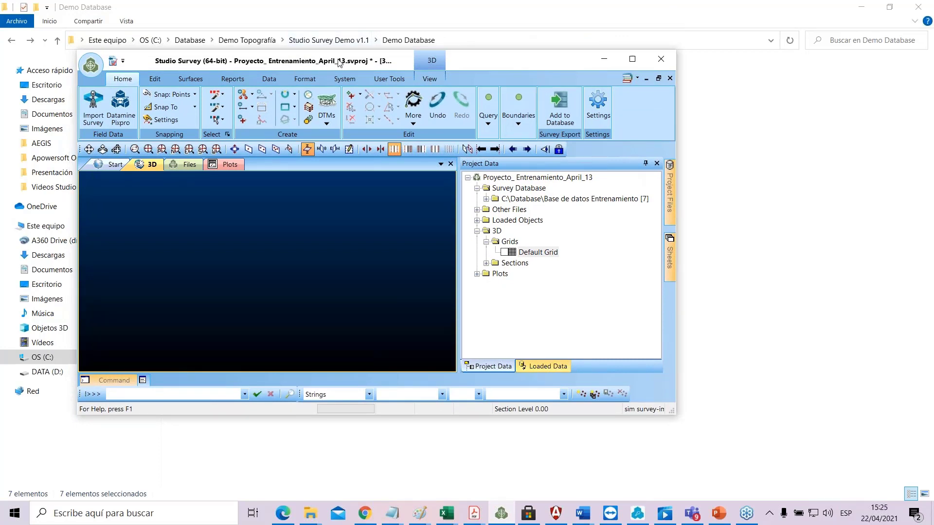
left_click(229, 79)
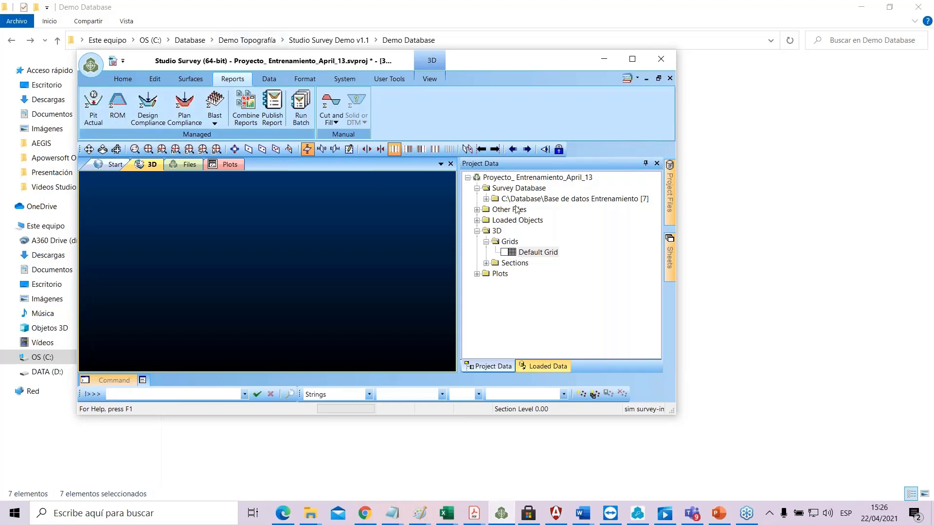
- Switch to File Explorer and open the Base de datos Entrenamiento folder in C:\Database
left_click(310, 514)
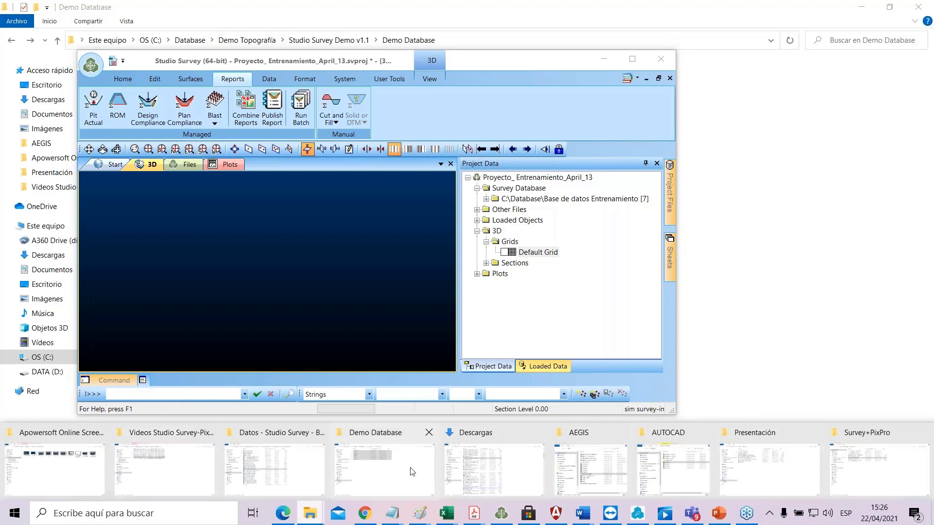
left_click(365, 470)
left_click(301, 263)
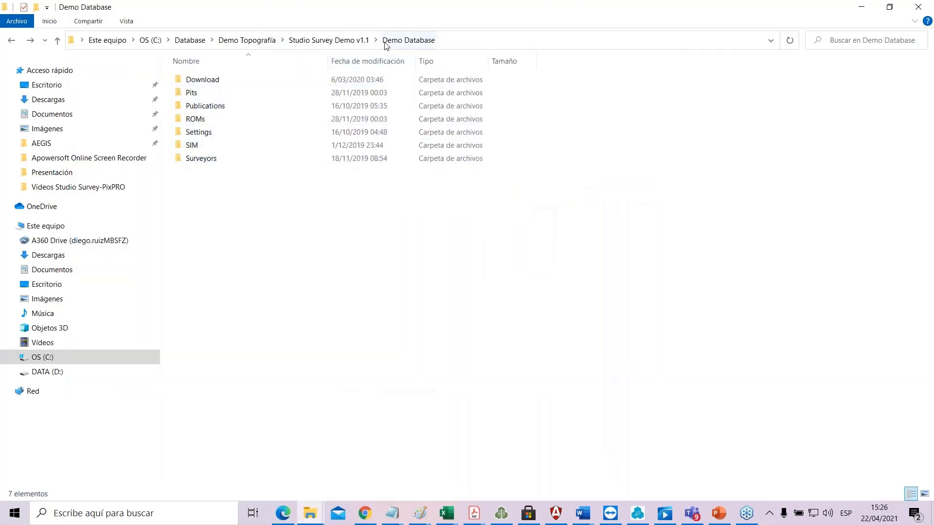
left_click(190, 40)
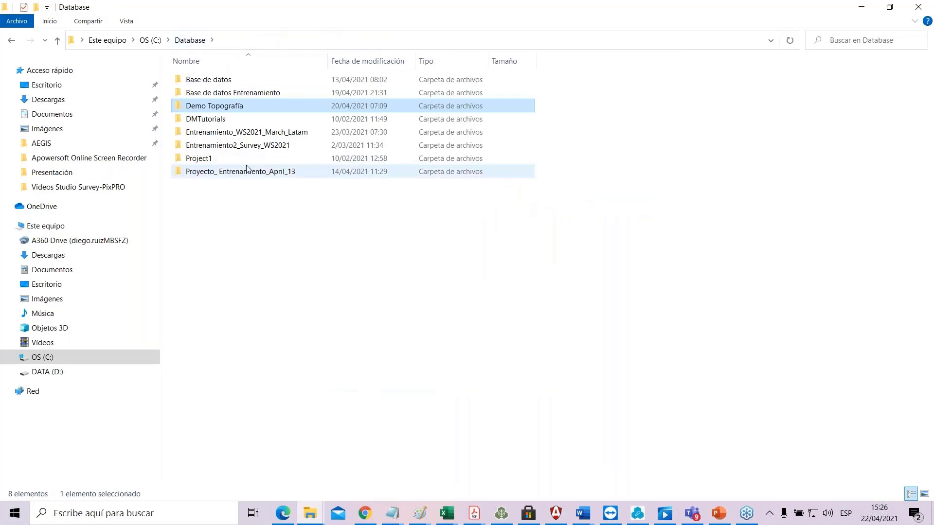
double_click(243, 93)
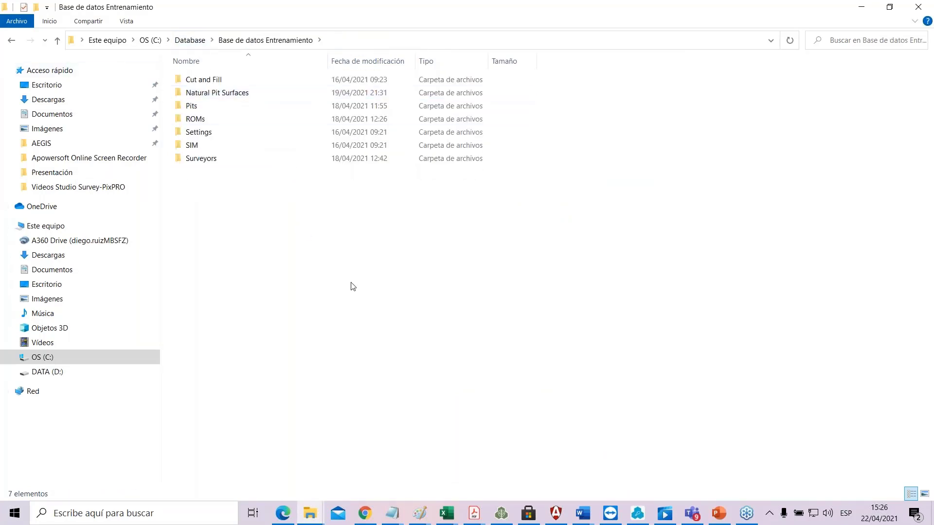
- Go through the database's folders one by one, from Surveyors up to Cut and Fill
left_click(209, 158)
left_click(204, 146)
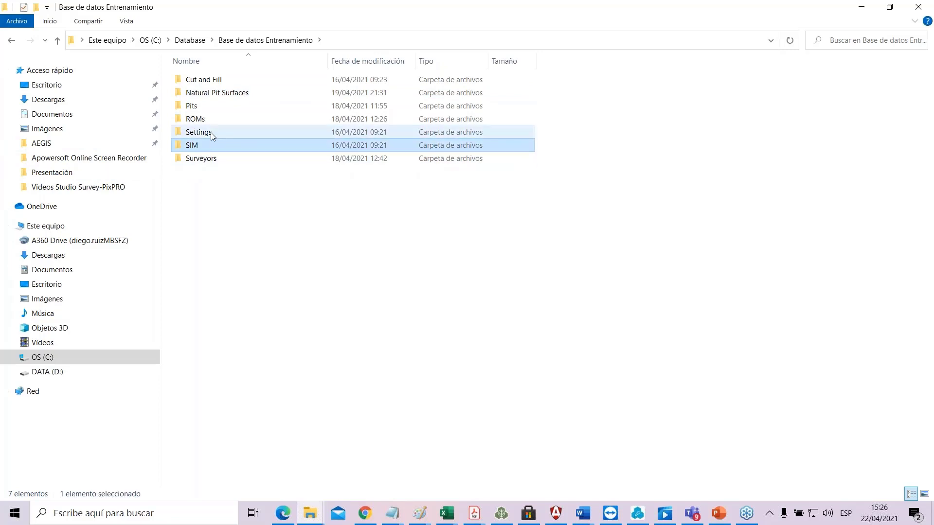
left_click(212, 132)
left_click(213, 119)
left_click(213, 106)
left_click(214, 93)
left_click(215, 80)
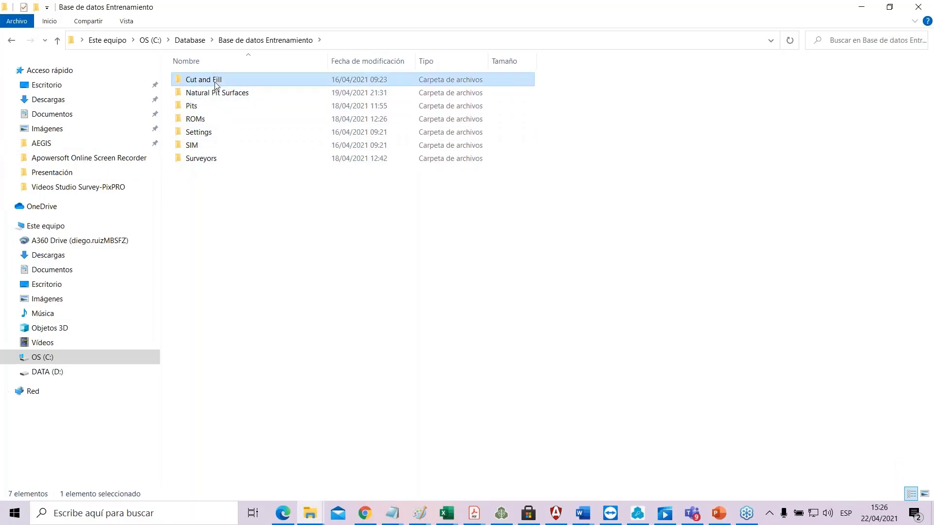
- Switch to Studio Survey and browse to C:\Database for the current database directory setting
left_click(501, 512)
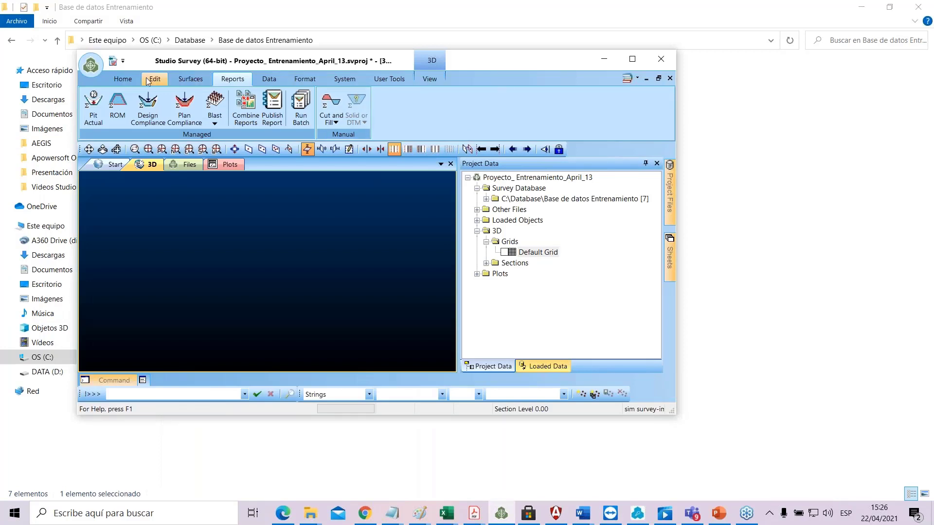
left_click(123, 79)
left_click(598, 105)
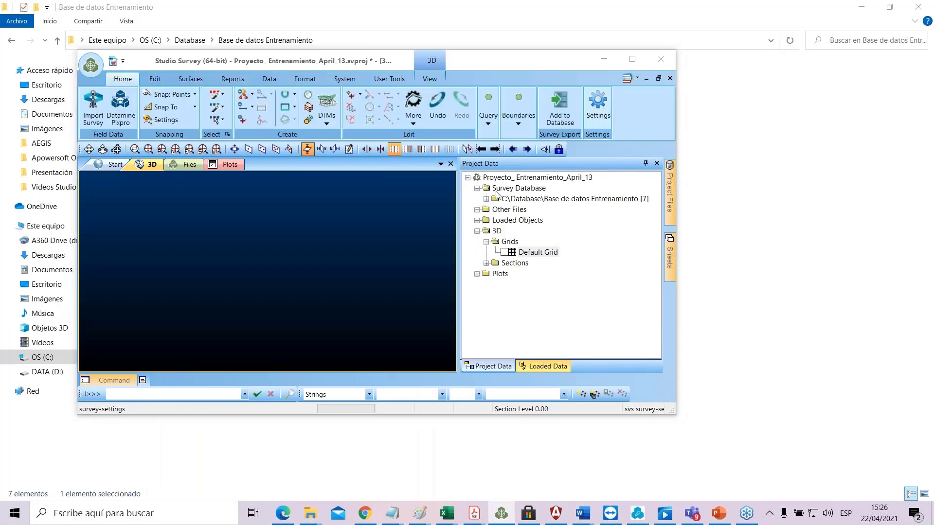
left_click(588, 103)
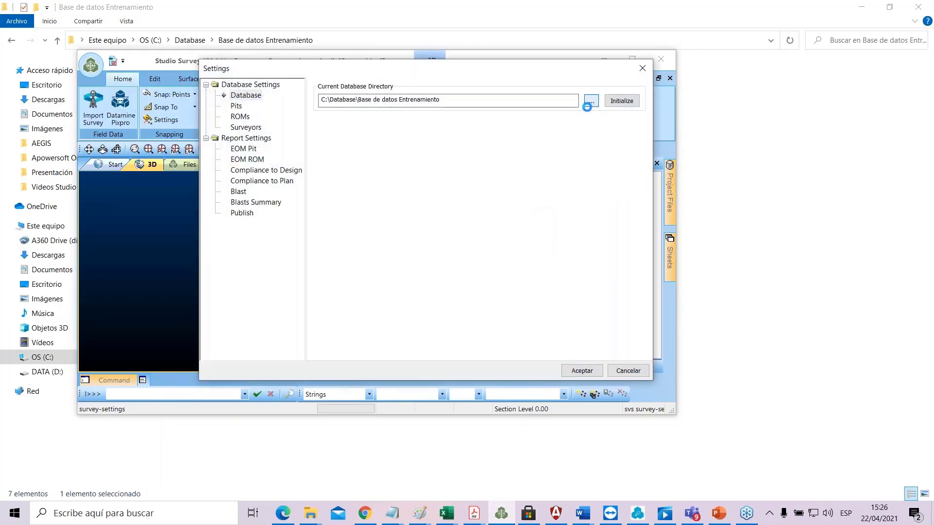
double_click(406, 233)
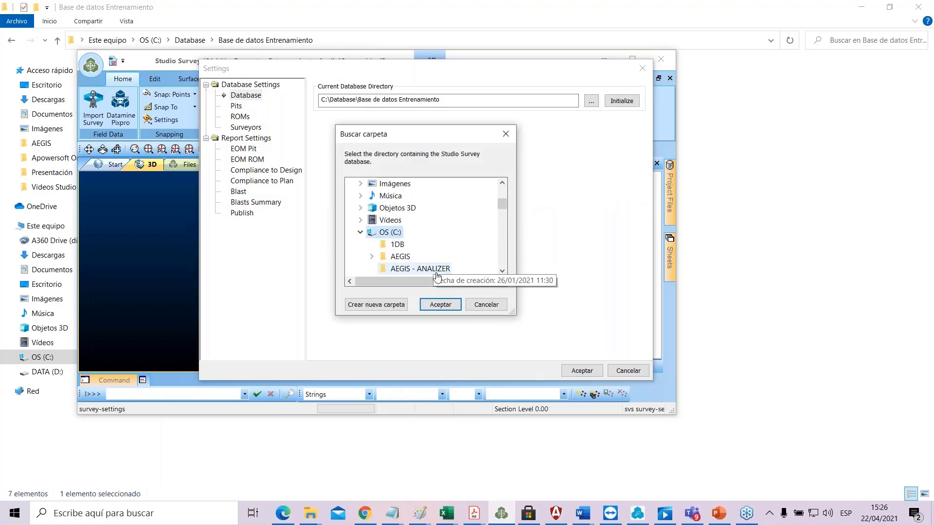
scroll(428, 243, "down", 2)
double_click(413, 257)
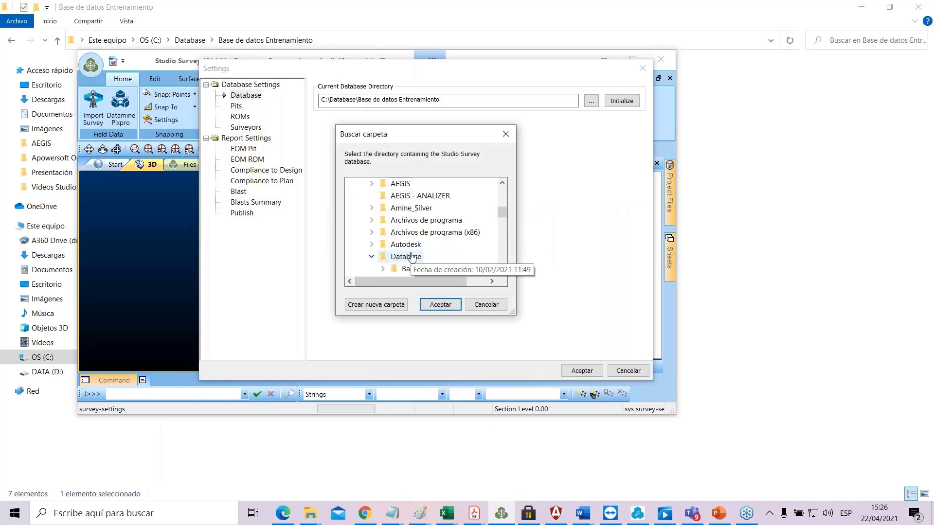
- Create a folder named Base de datos Webinar Latam in C:\Database and accept it as the database directory
left_click(386, 306)
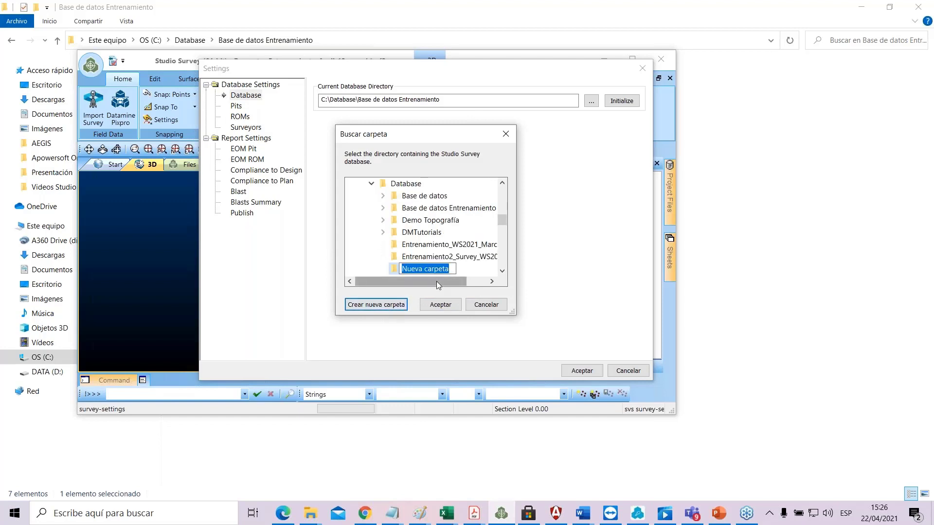
type("Base ")
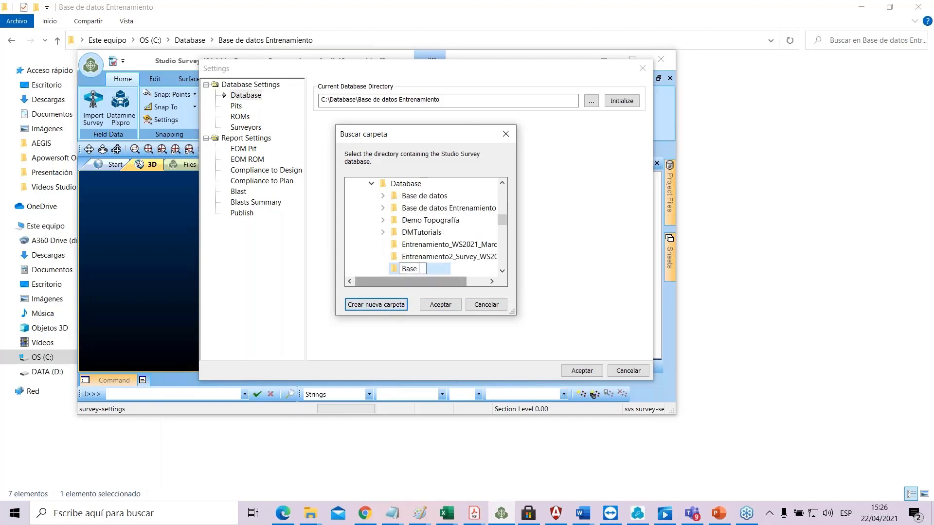
type("de datos Webinar ")
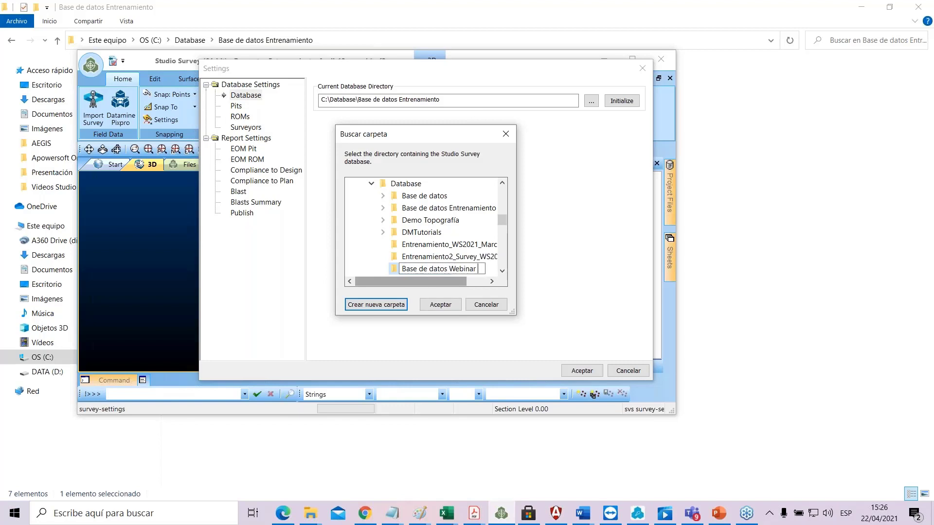
type("Latam")
left_click(440, 305)
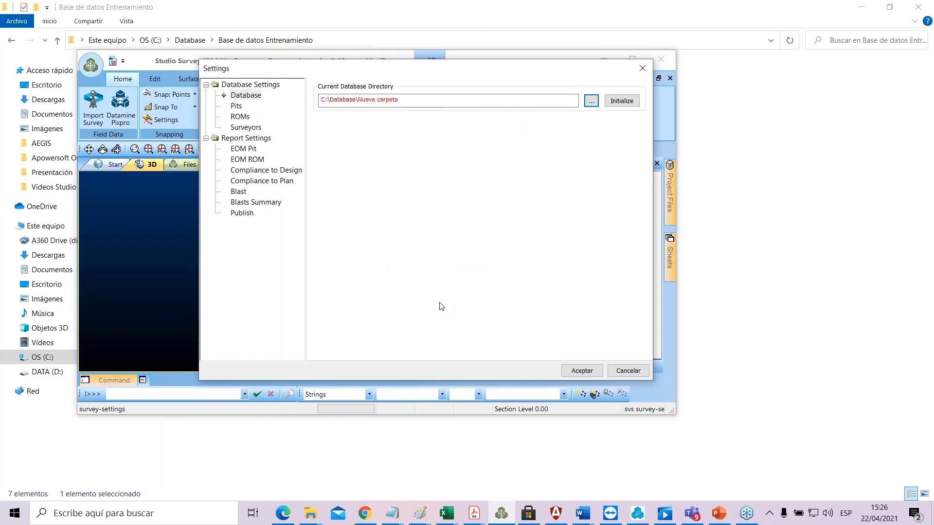
- Initialize the survey database in the chosen directory, and switch to File Explorer to check the C:\Database folder
left_click(614, 103)
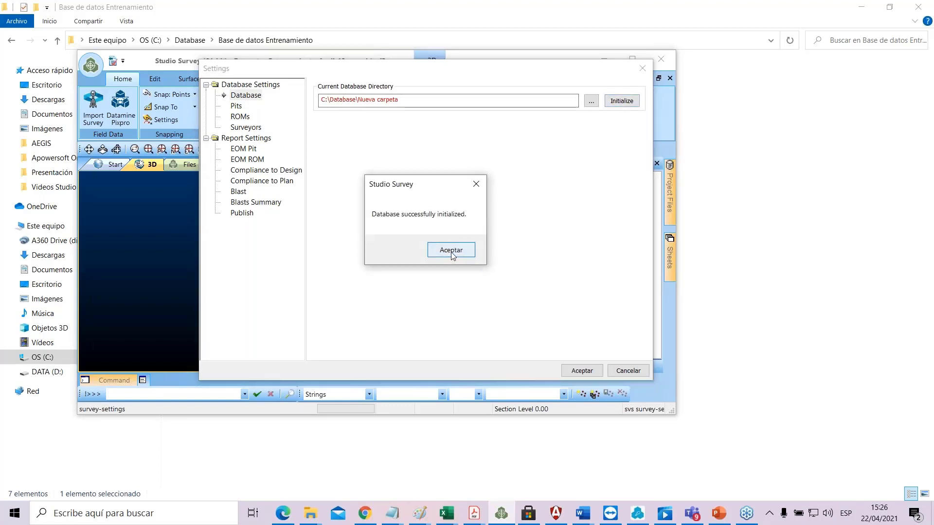
left_click(451, 253)
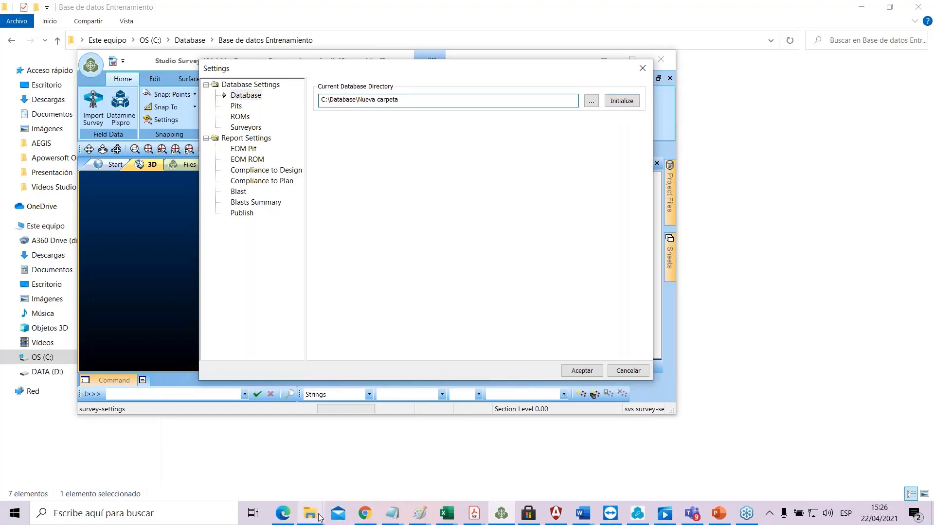
mouse_move(320, 518)
left_click(389, 487)
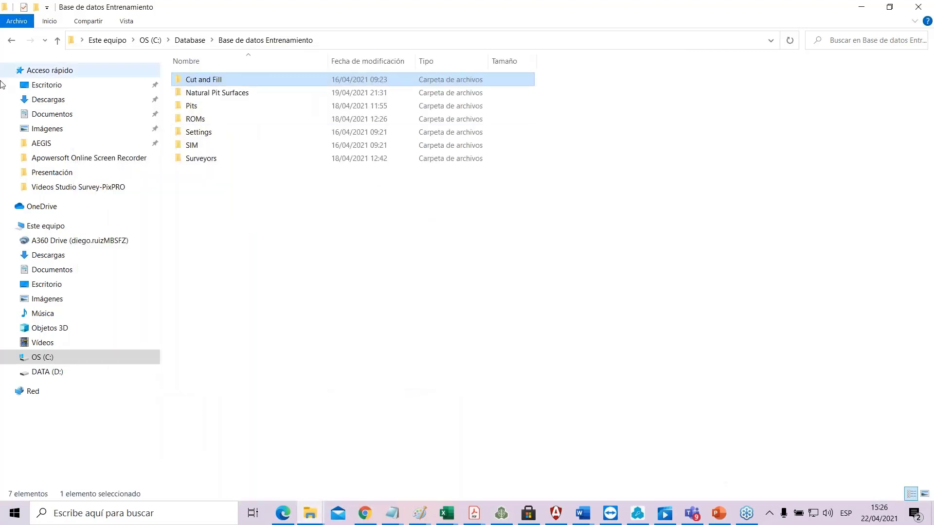
left_click(12, 40)
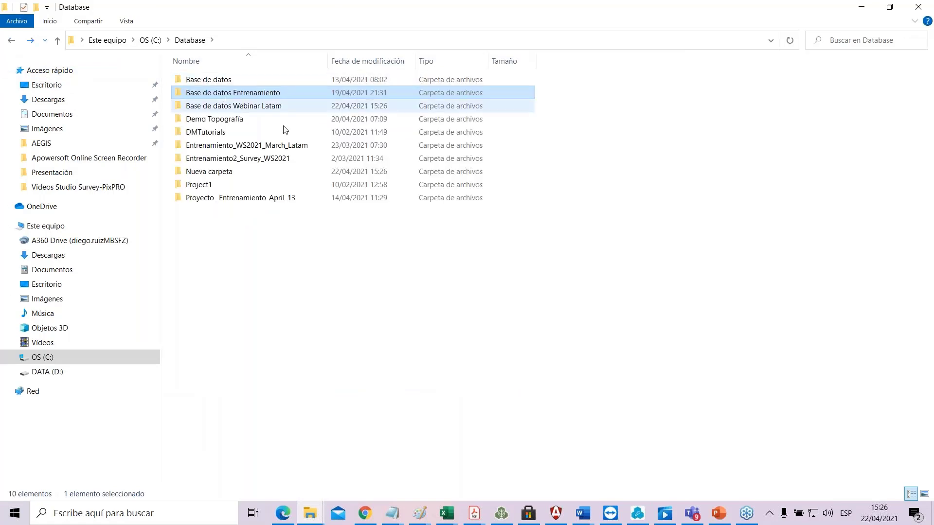
- Check the Base de datos Webinar Latam folder and go through the subfolders of Nueva carpeta in C:\Database
double_click(256, 106)
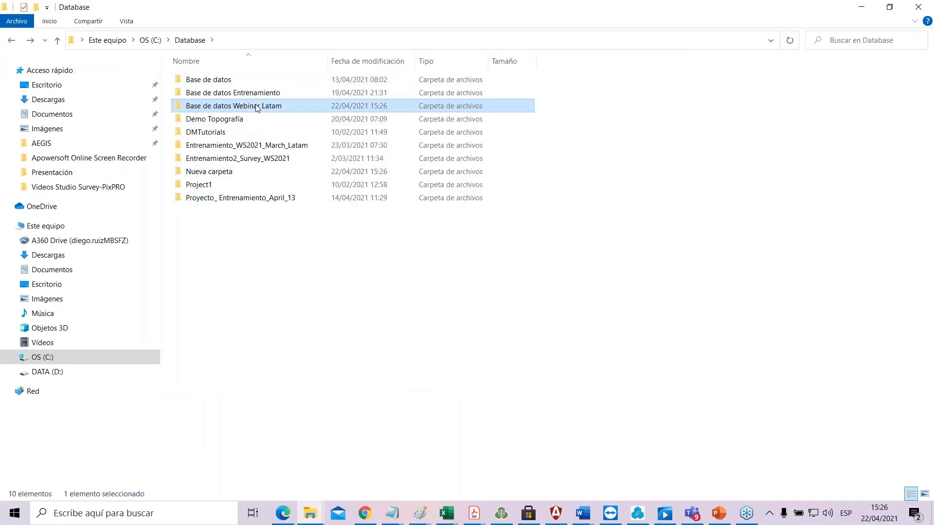
left_click(7, 40)
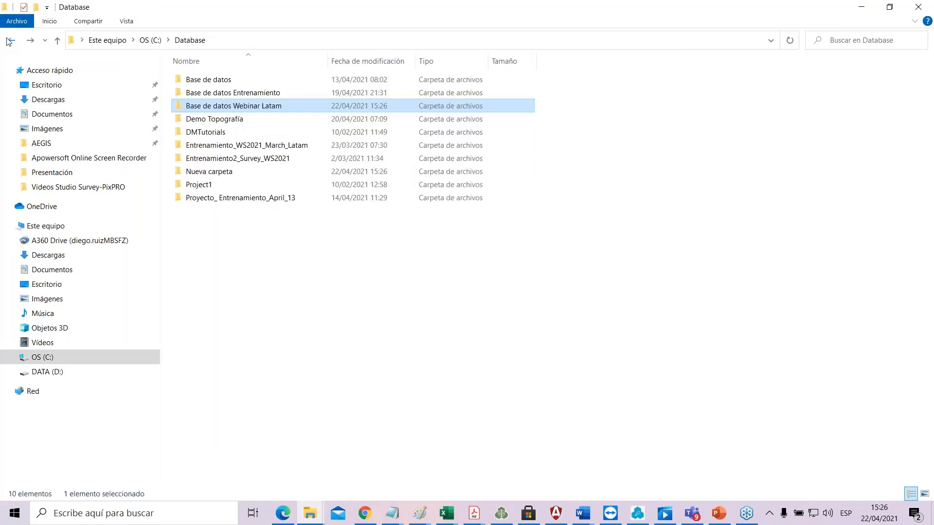
double_click(252, 176)
left_click(201, 91)
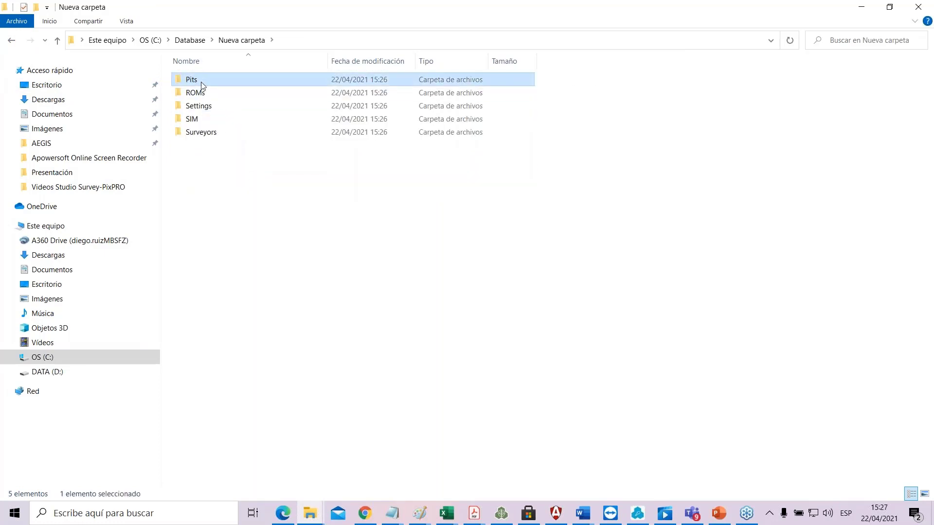
left_click(205, 107)
left_click(204, 132)
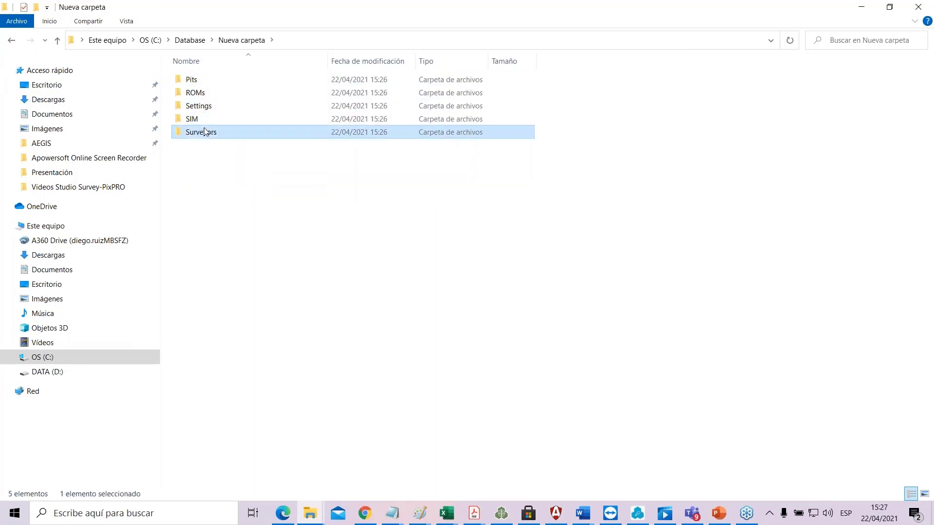
left_click(7, 42)
- Rename the Nueva carpeta folder as Base de datos Studio Survey
right_click(220, 172)
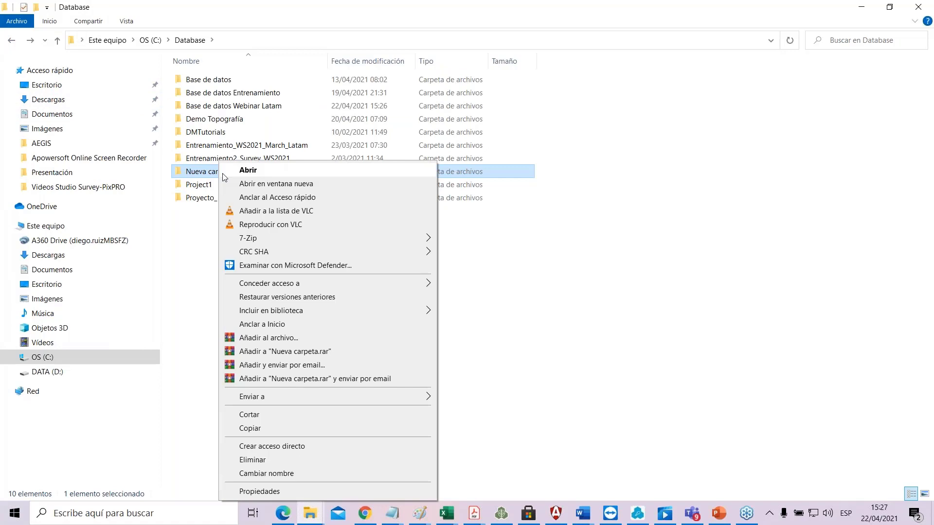
left_click(267, 473)
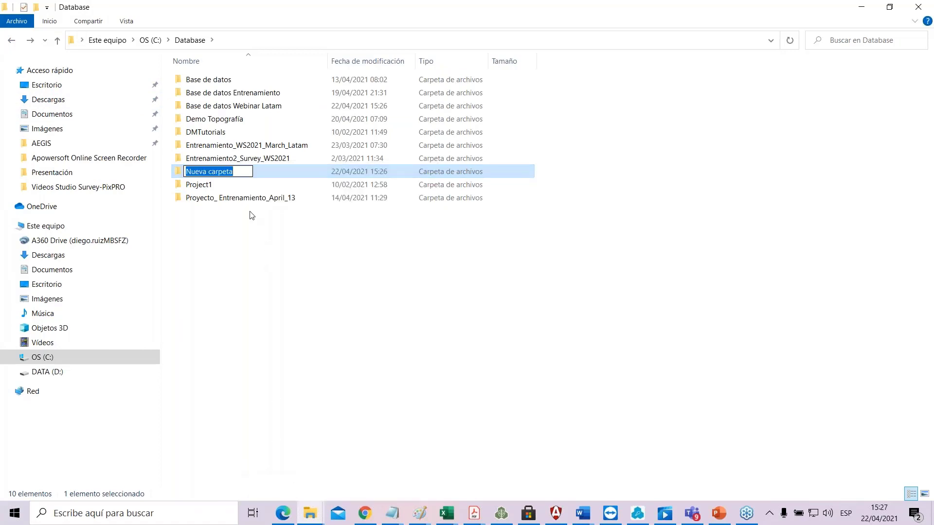
type("Base de datos")
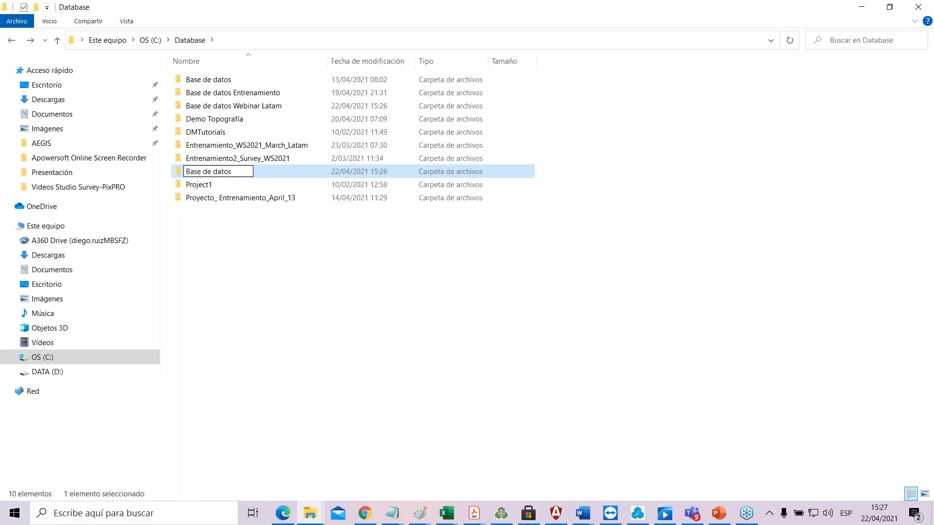
type(" Studio Survey")
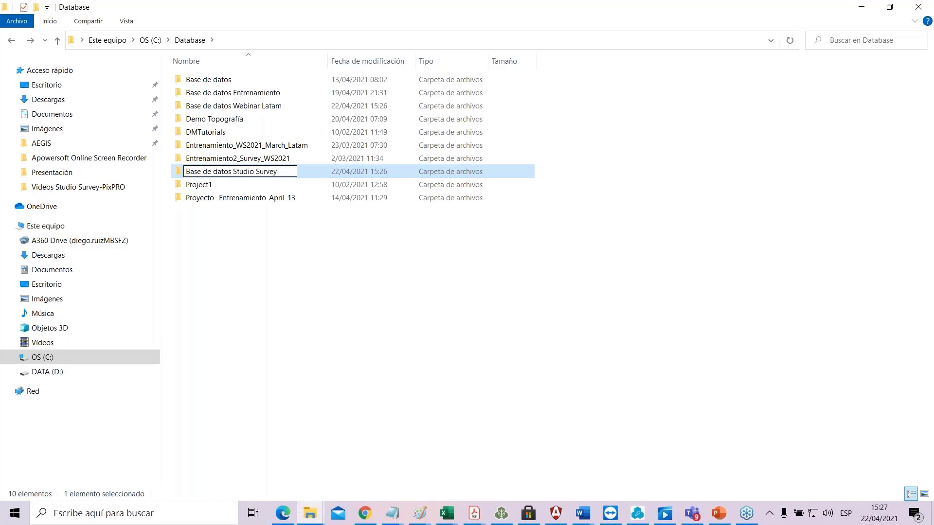
left_click(254, 283)
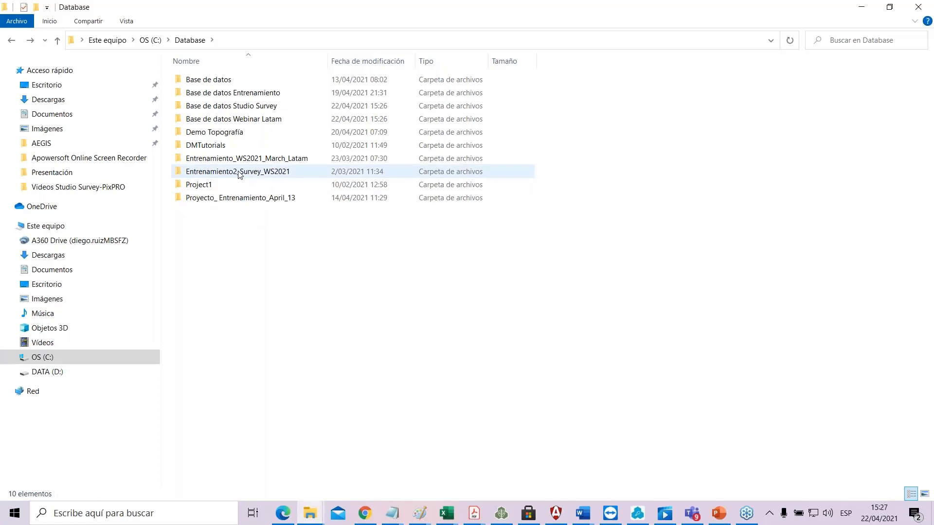
- Go through the ROMs, Settings, SIM and Surveyors subfolders of Base de datos Studio Survey, and return to C:\Database
double_click(255, 107)
left_click(215, 93)
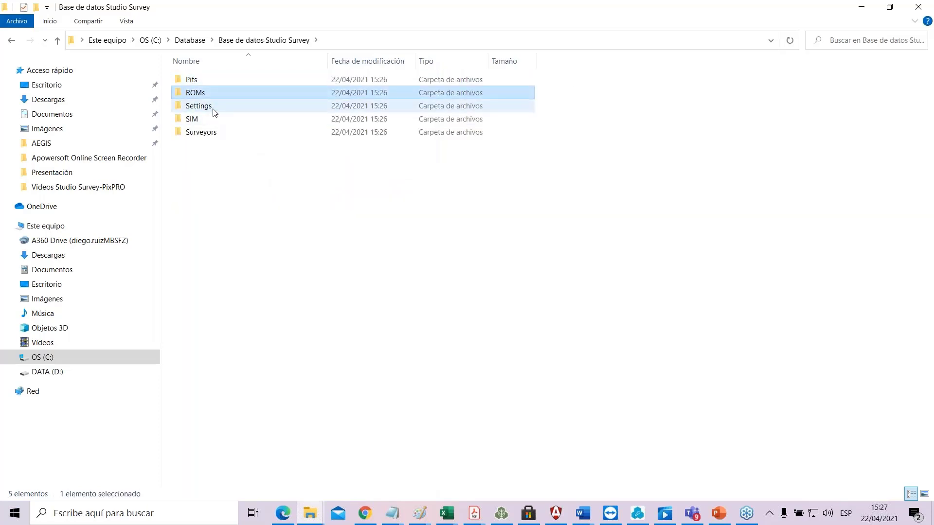
left_click(215, 110)
left_click(212, 120)
left_click(213, 133)
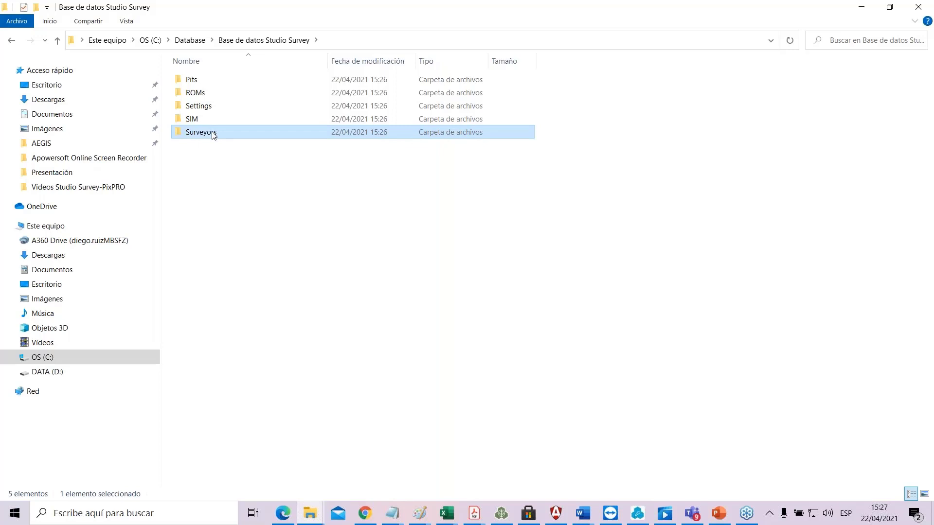
left_click(12, 41)
- Switch to Studio Survey and browse to C:\Database for the current database directory setting
left_click(502, 513)
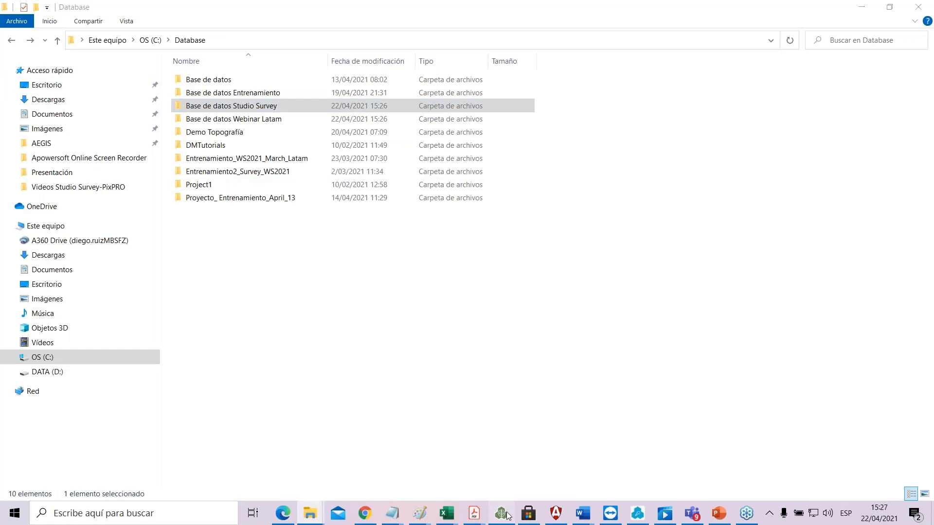
left_click(591, 101)
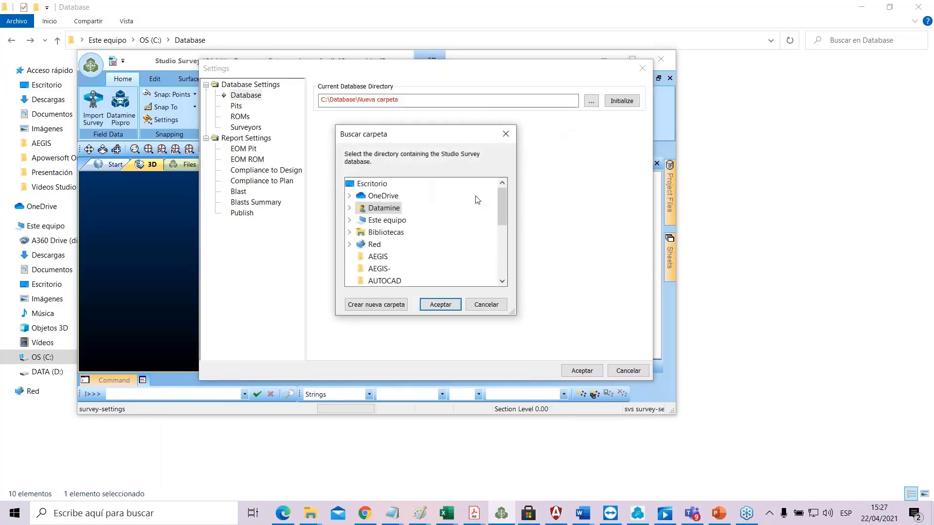
scroll(429, 258, "up", 3)
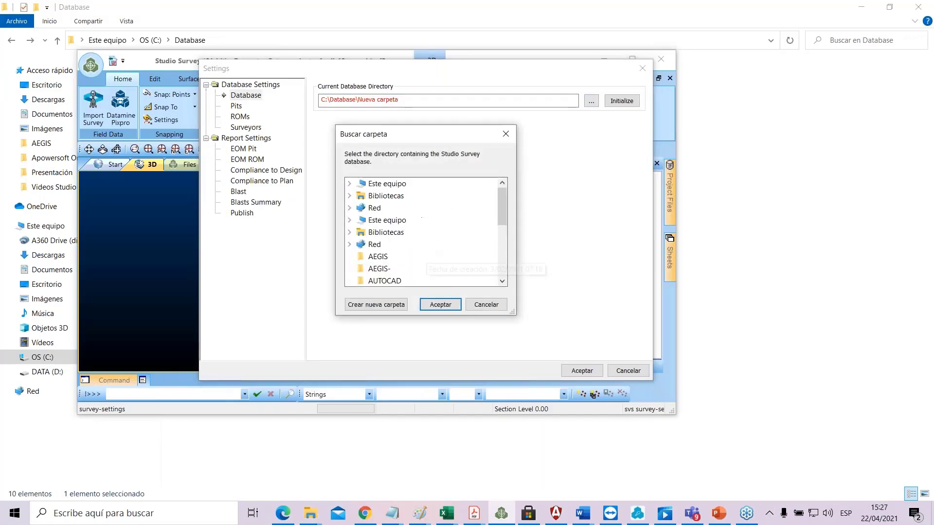
scroll(413, 259, "down", 4)
scroll(397, 259, "up", 5)
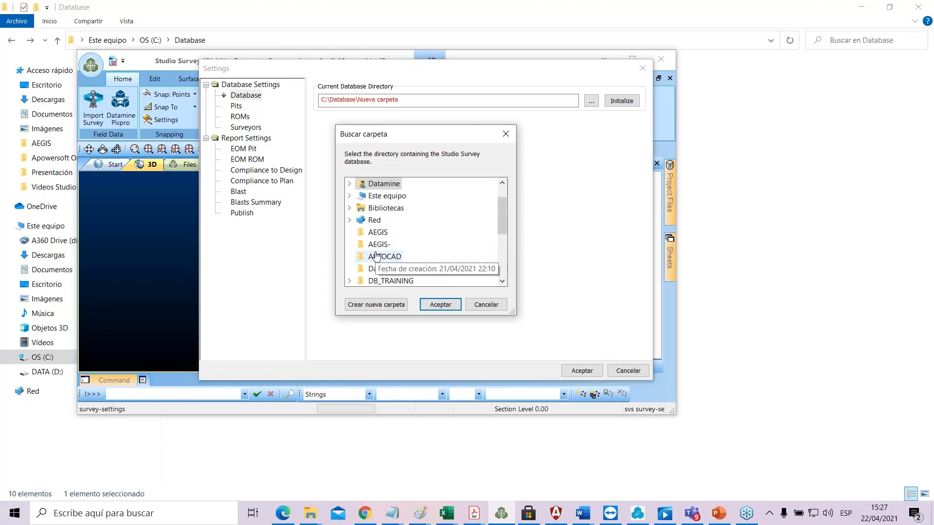
left_click(384, 221)
double_click(387, 220)
scroll(390, 248, "down", 1)
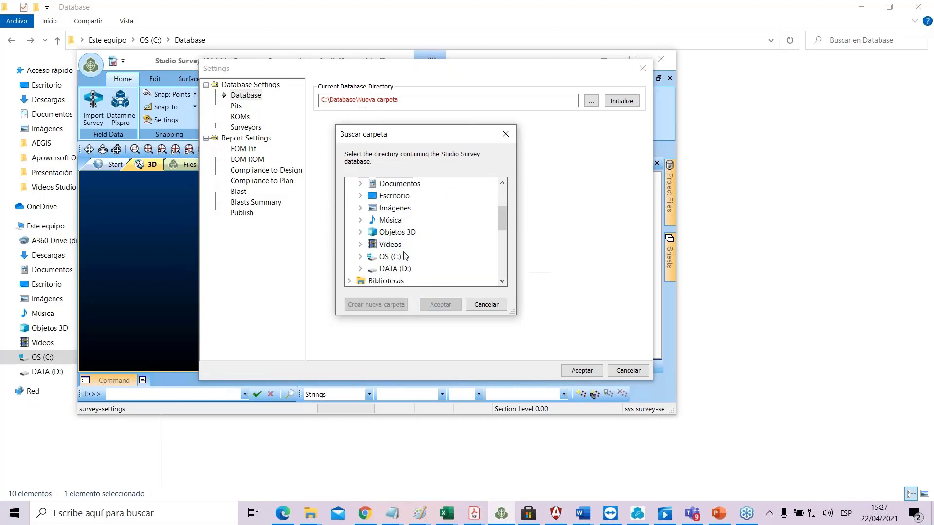
double_click(385, 261)
scroll(402, 261, "down", 1)
double_click(406, 245)
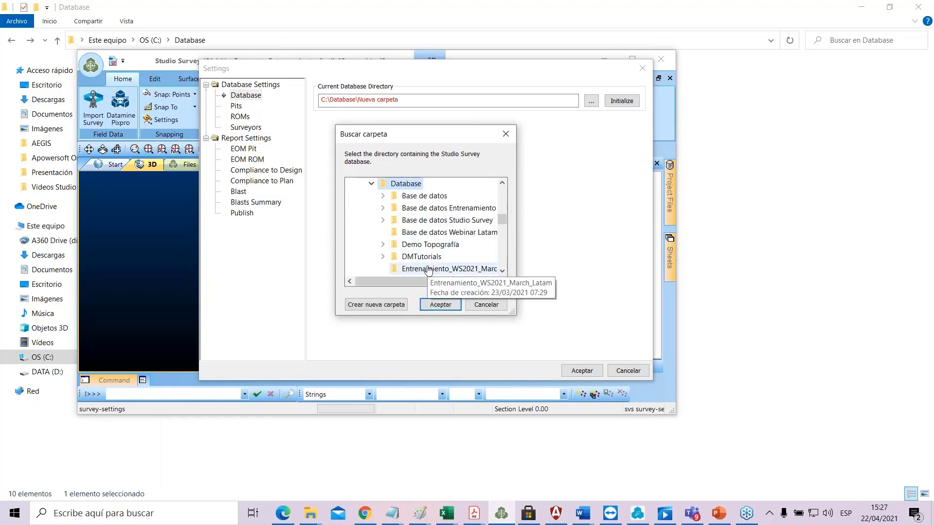
- Set Base de datos Entrenamiento as the current database directory, accept the settings and maximize the Studio Survey window
scroll(428, 244, "down", 1)
scroll(438, 221, "up", 1)
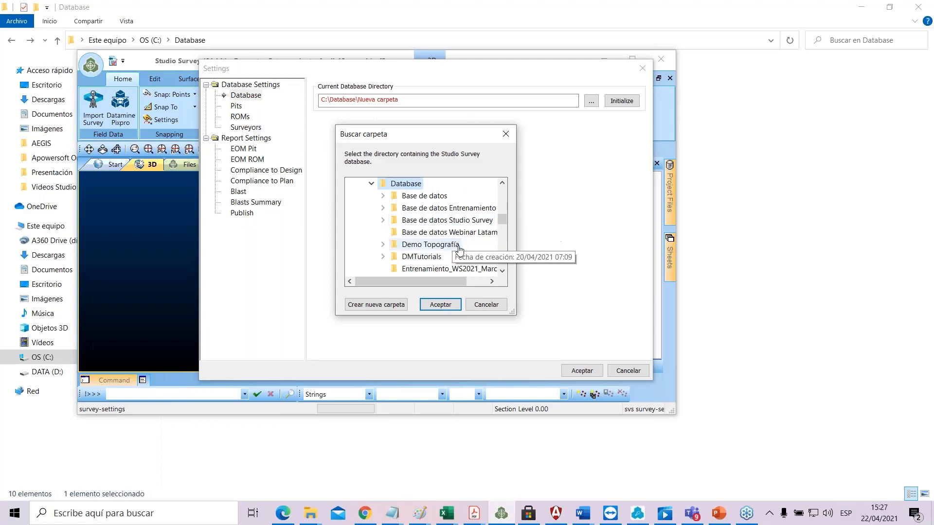
double_click(450, 209)
left_click(455, 305)
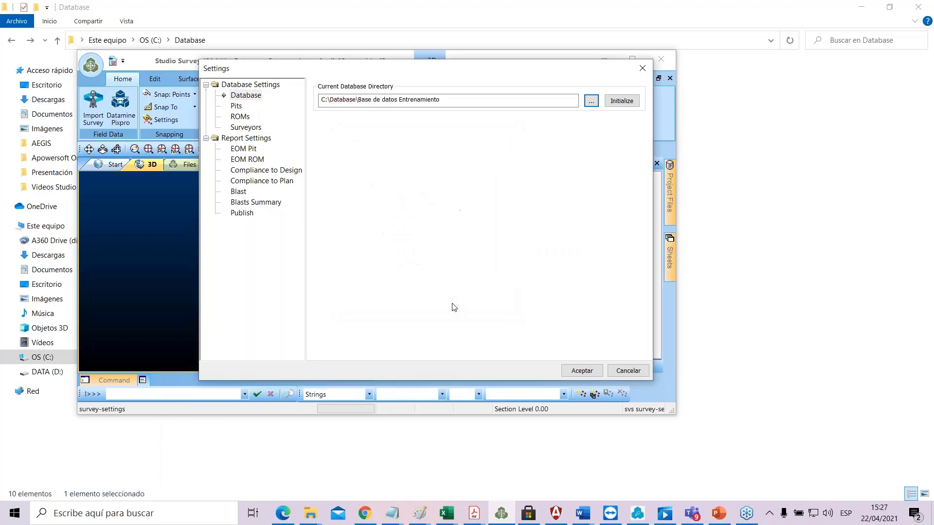
left_click(587, 371)
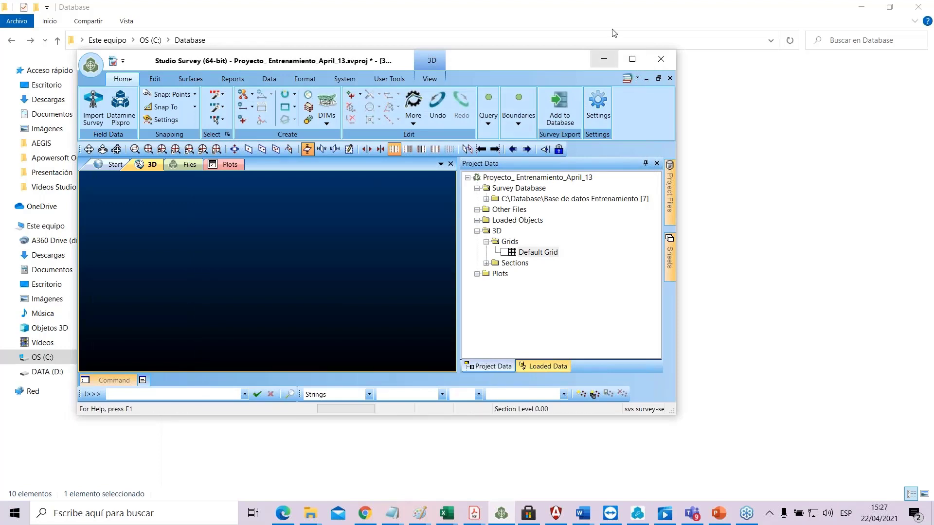
left_click(630, 57)
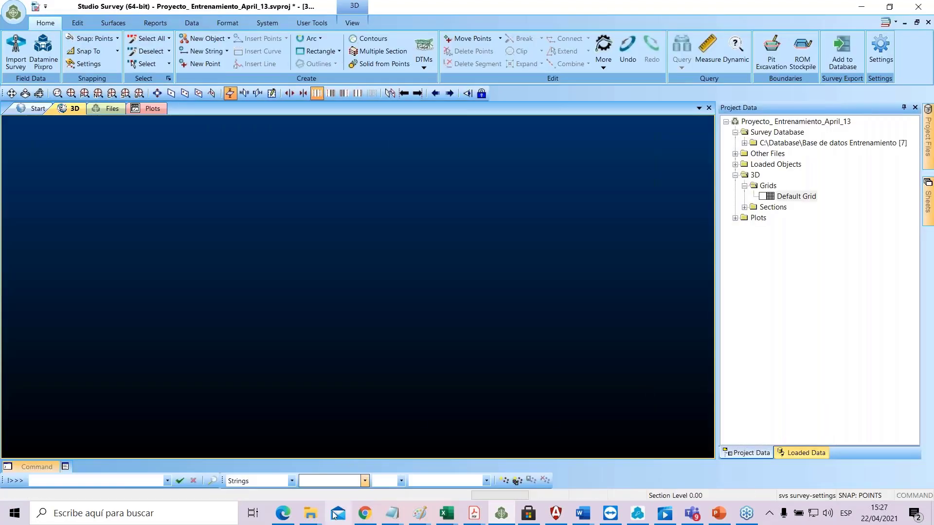
- Preview the Berry_Pit_EOM_Survey_191001_tr file from the Datos - Studio Survey - Berry folder in File Explorer, and close the preview
mouse_move(310, 514)
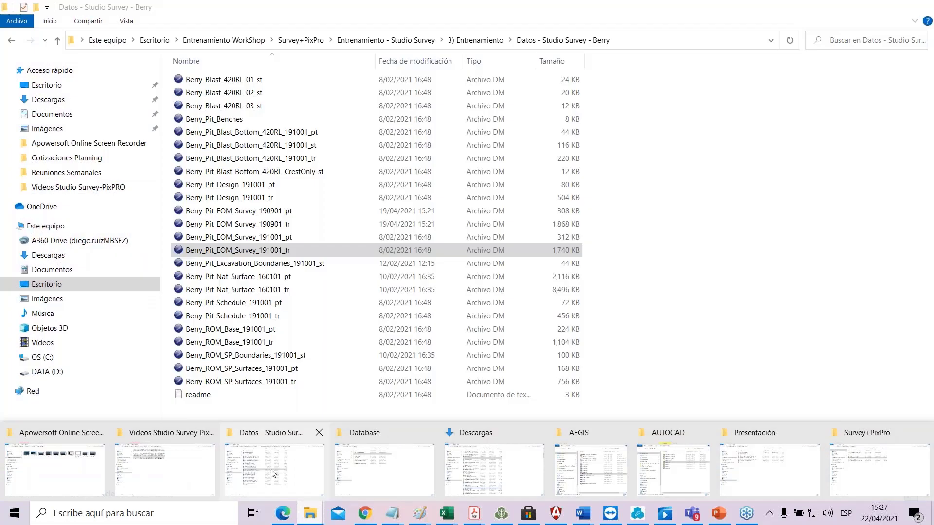
left_click(263, 469)
right_click(243, 250)
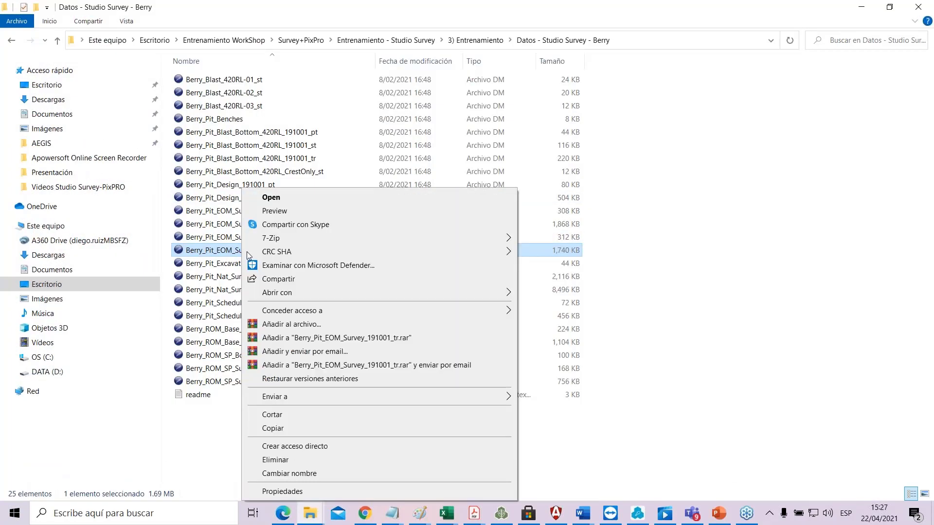
left_click(275, 211)
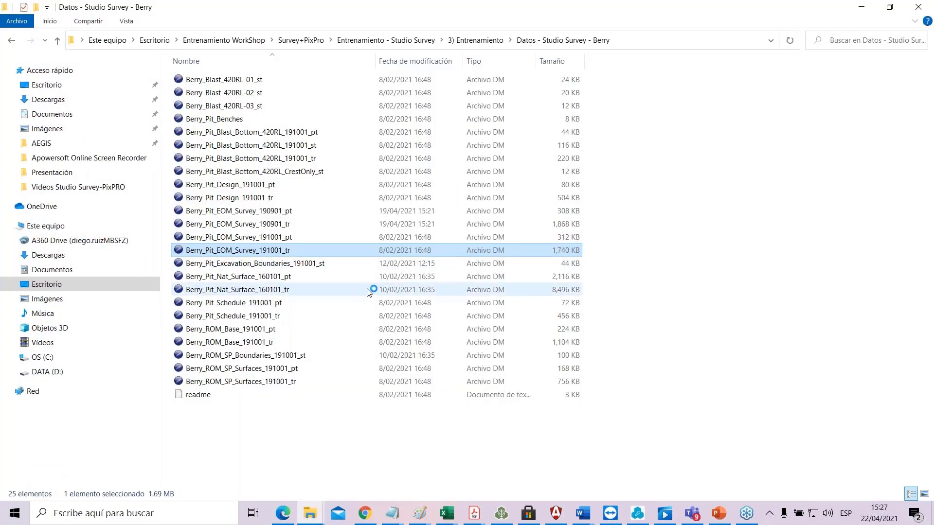
left_click_drag(400, 268, 501, 297)
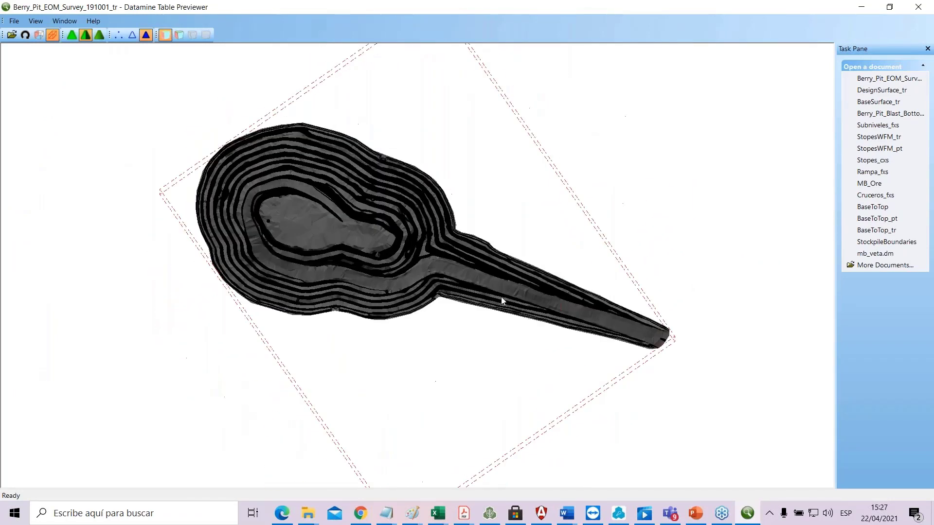
left_click(921, 4)
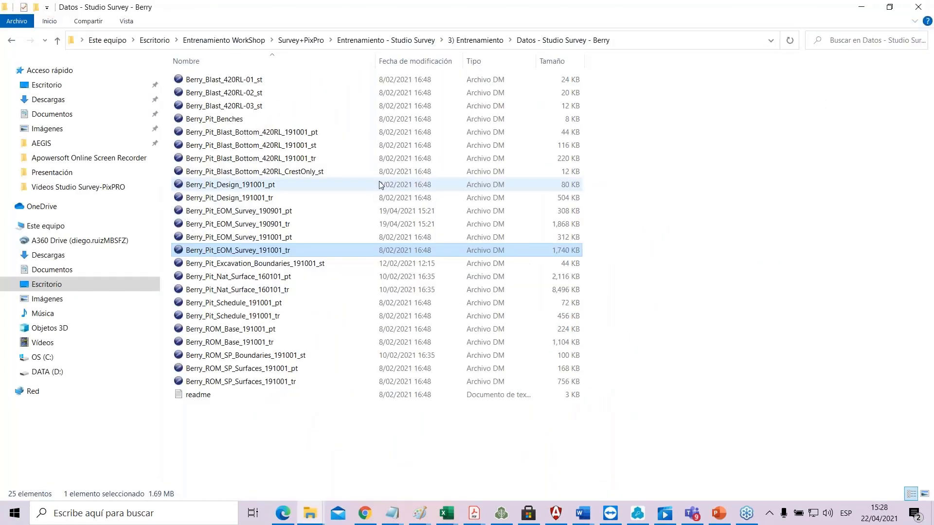
- Switch to Studio Survey, open the Compliance to Design report and look over the available reporting commands
left_click(501, 514)
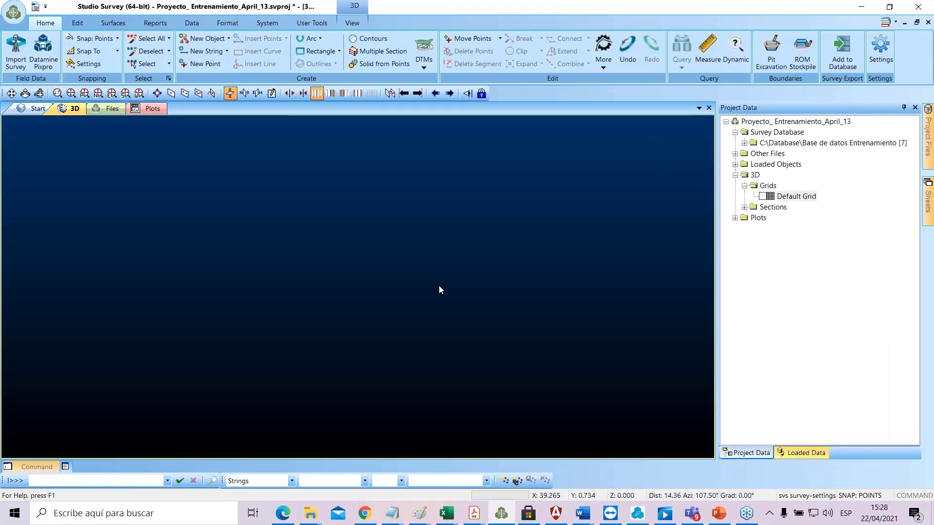
left_click(151, 22)
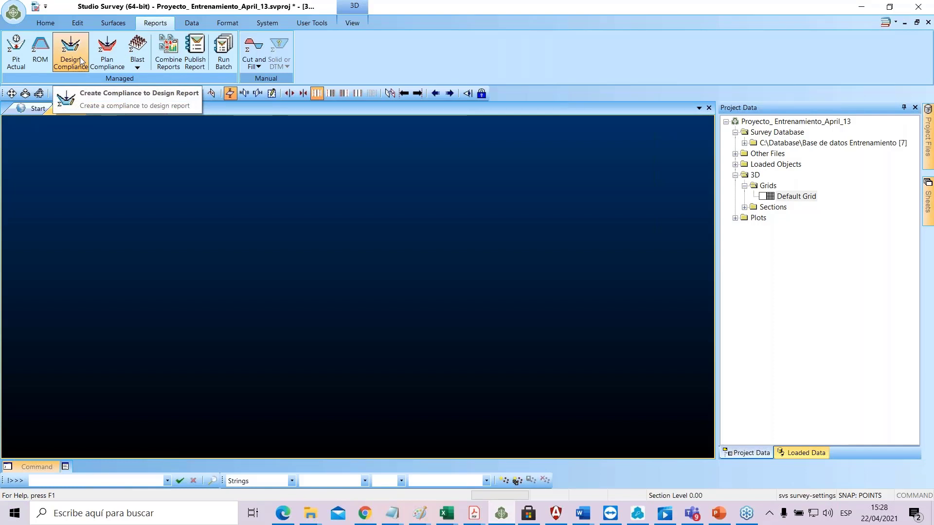
left_click(111, 52)
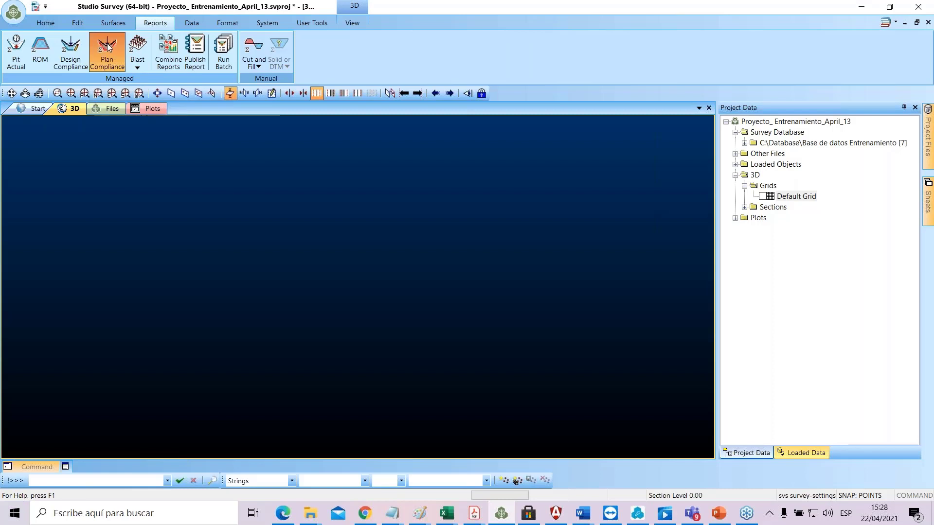
left_click(78, 57)
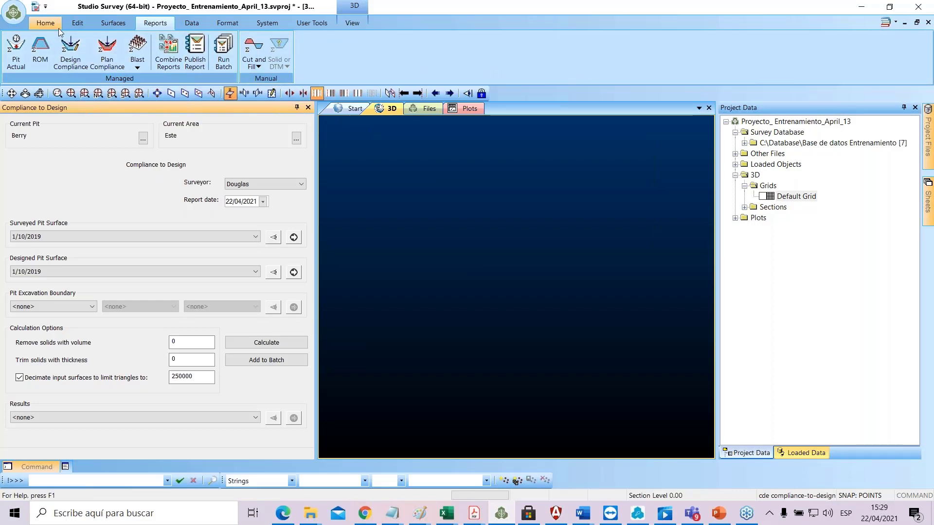
left_click(46, 23)
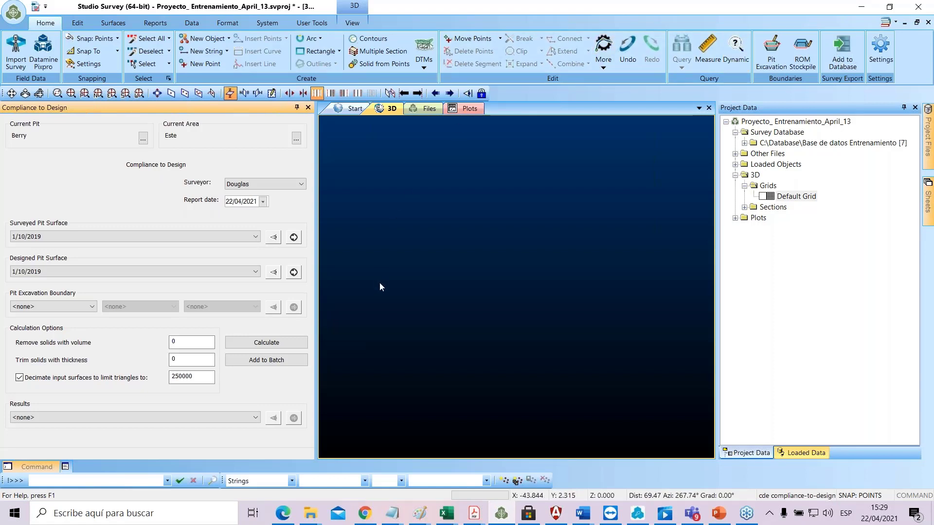
left_click(156, 23)
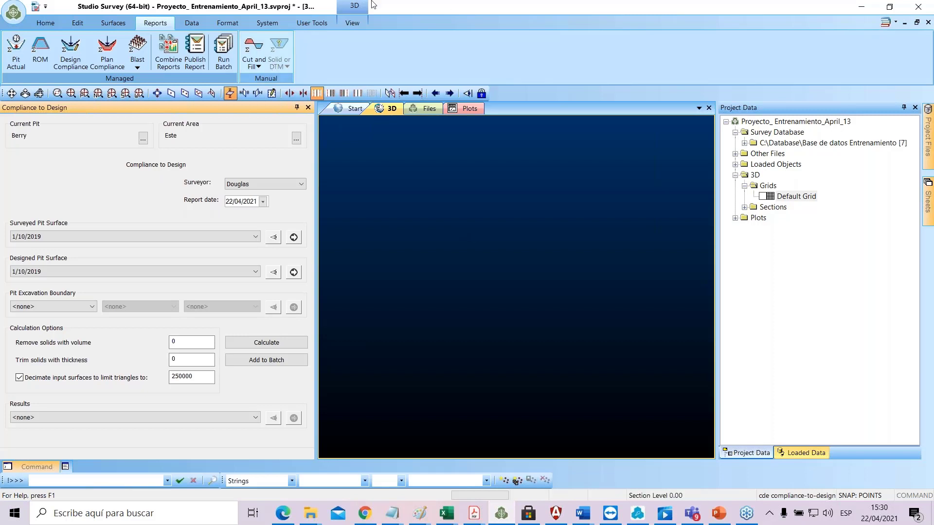
- Open the Studio Survey settings, check which pits the current training database offers, and close the settings
left_click(48, 23)
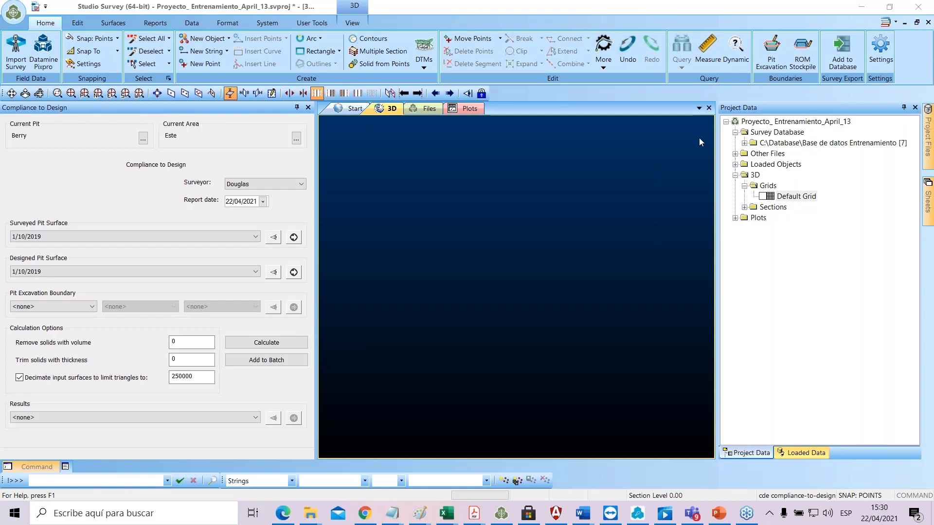
left_click(867, 312)
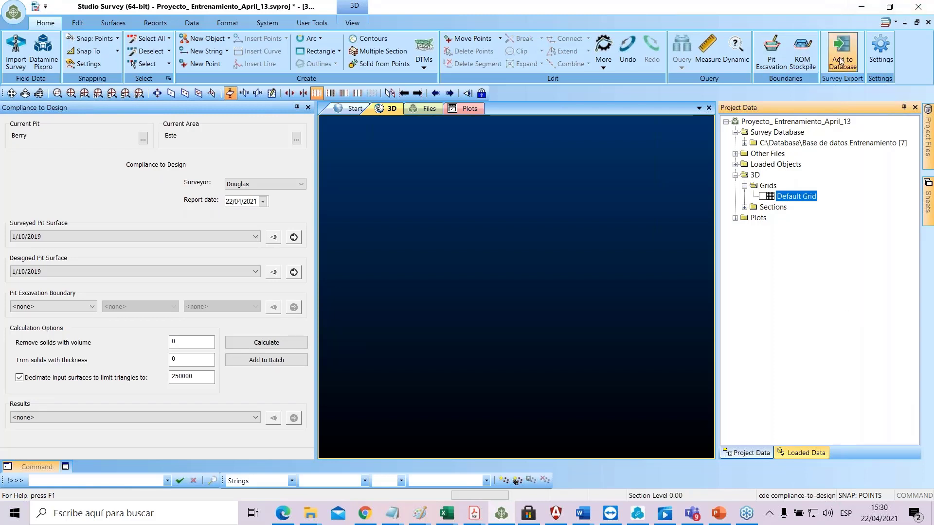
left_click(879, 49)
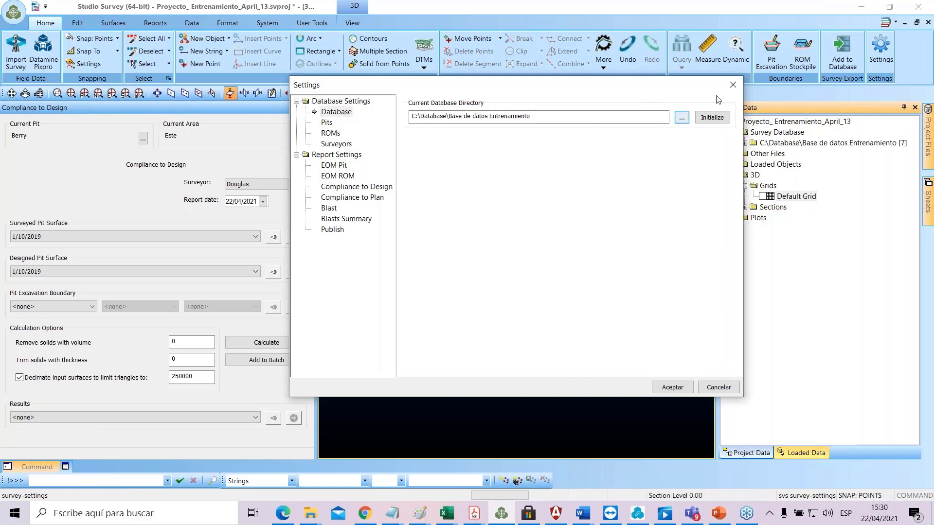
left_click(326, 123)
left_click(484, 117)
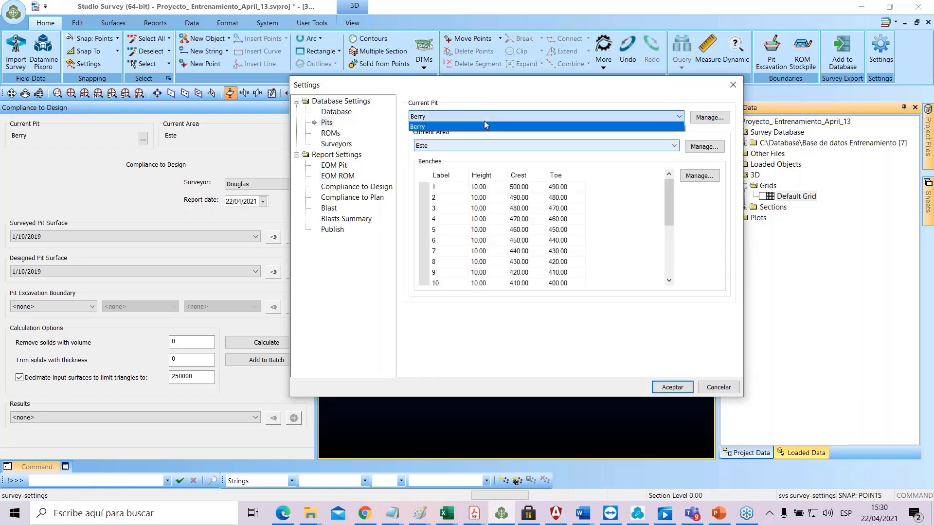
left_click(469, 118)
left_click(470, 118)
left_click(466, 123)
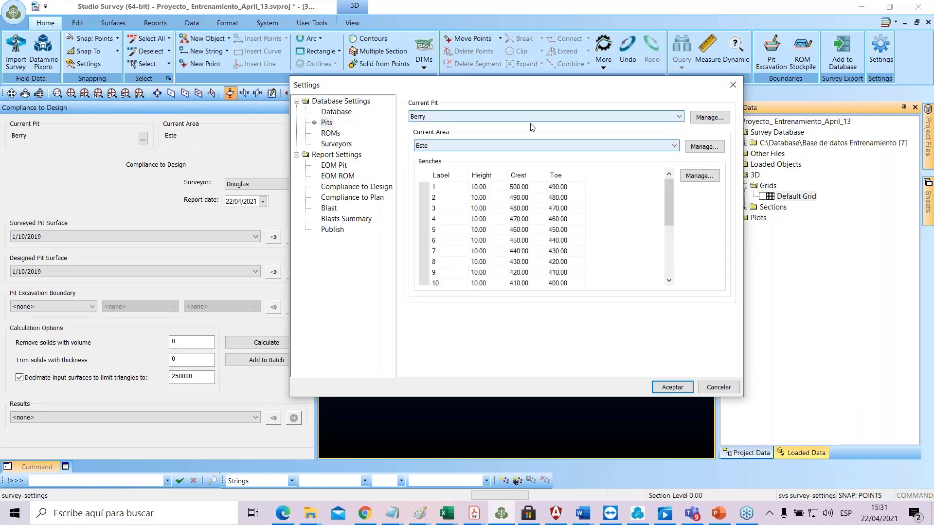
left_click(733, 84)
- Set the current database directory to C:\Database\Demo Topografía\Studio Survey Demo v1.1\Demo Database and accept the settings
left_click(878, 48)
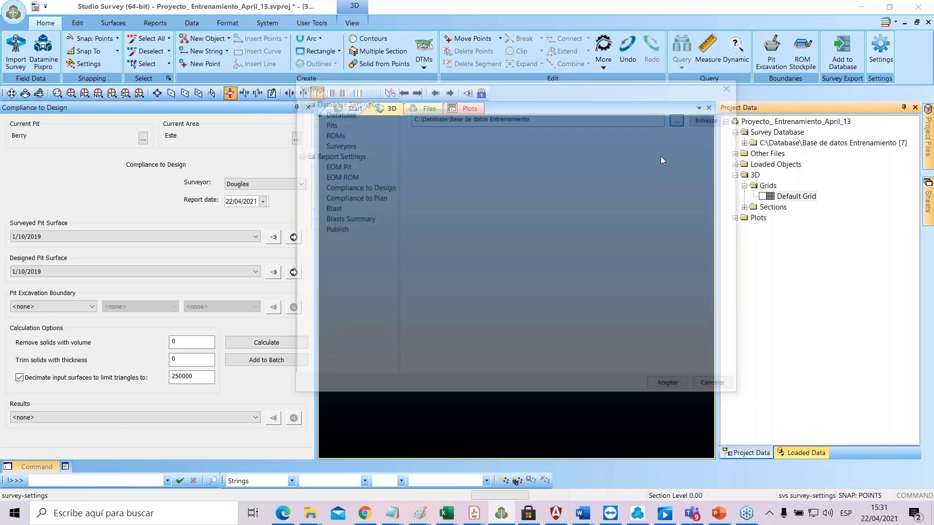
left_click(682, 118)
scroll(540, 253, "down", 3)
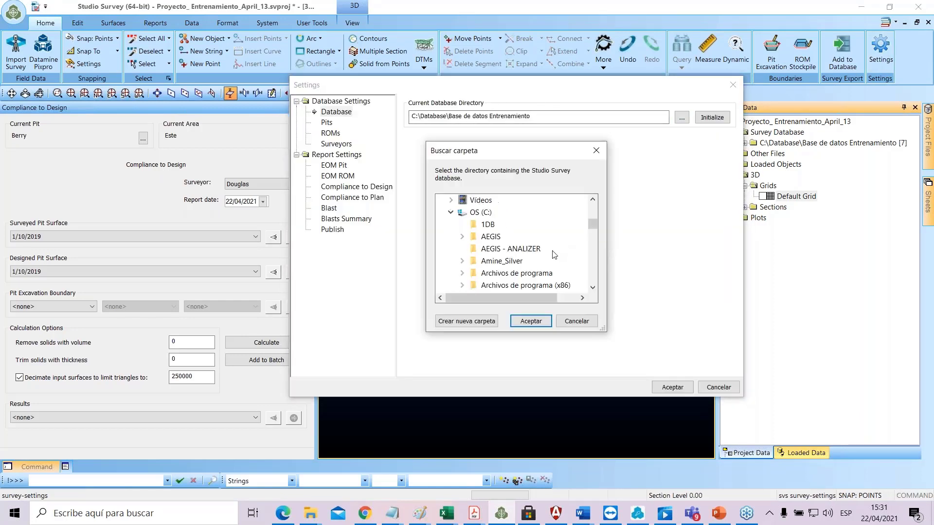
scroll(539, 258, "down", 4)
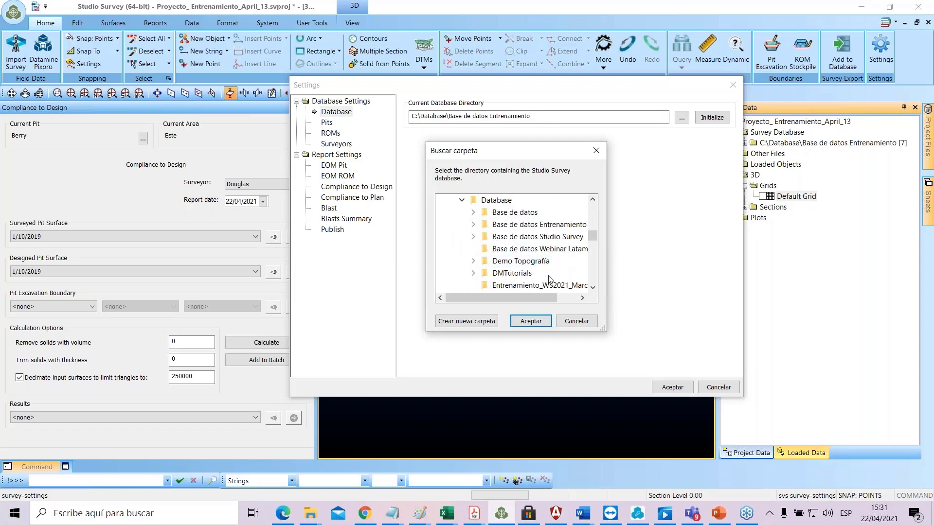
scroll(564, 273, "down", 1)
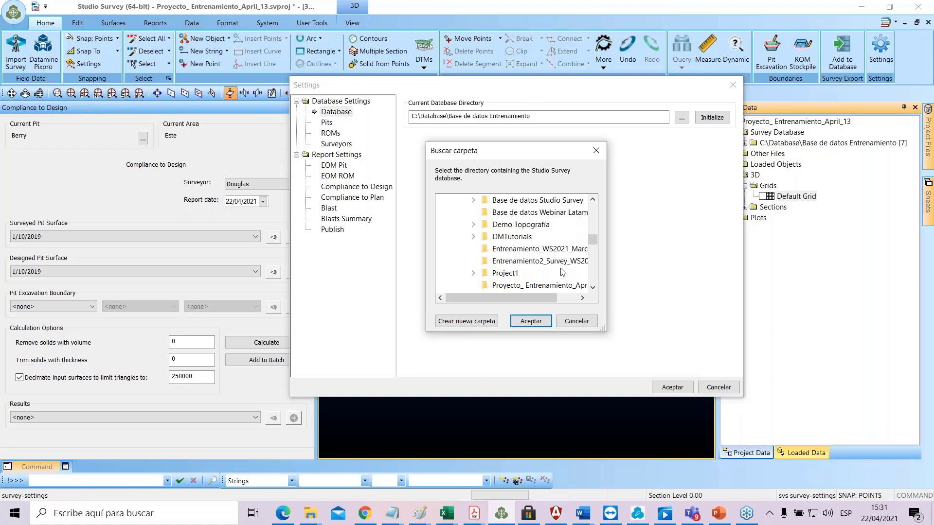
double_click(539, 238)
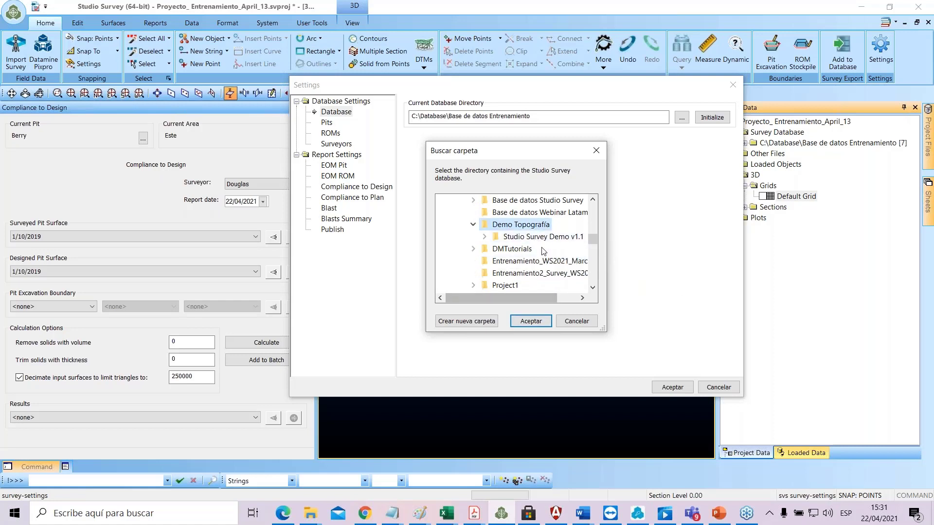
double_click(539, 236)
double_click(535, 249)
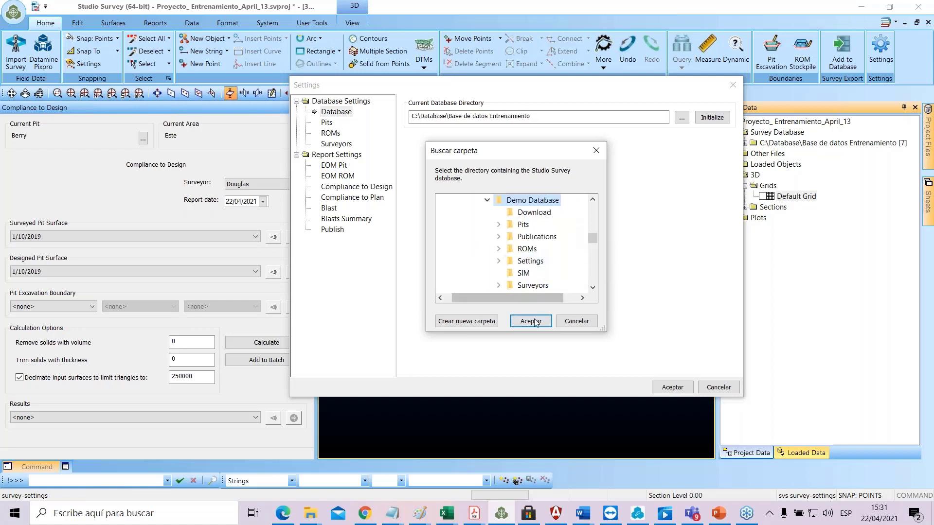
left_click(535, 322)
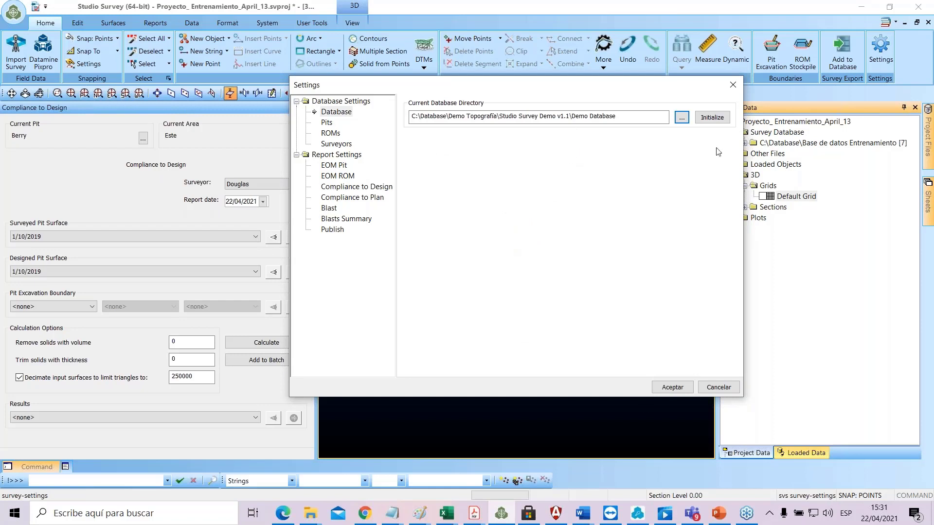
left_click(658, 388)
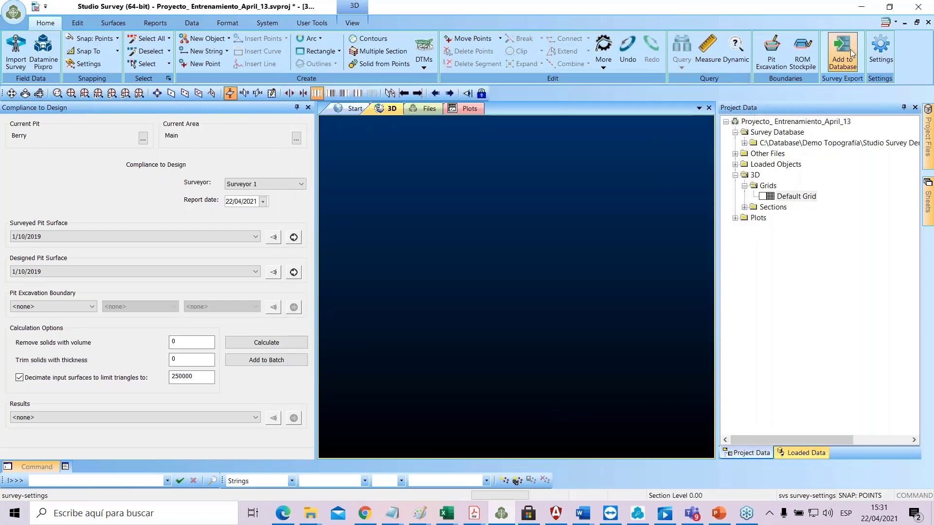
- Review the areas and benches of the Chiron and Berry pits in the settings, and close the settings without accepting
left_click(880, 48)
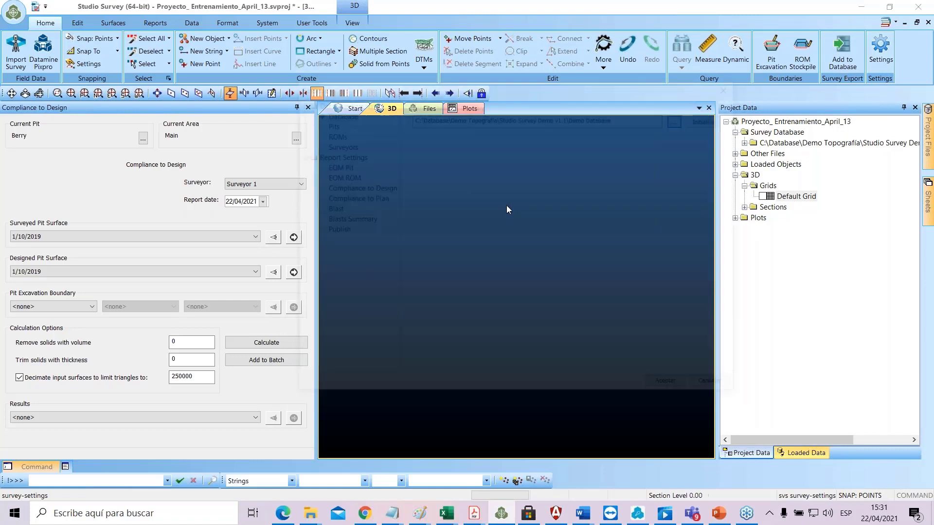
left_click(327, 122)
left_click(475, 117)
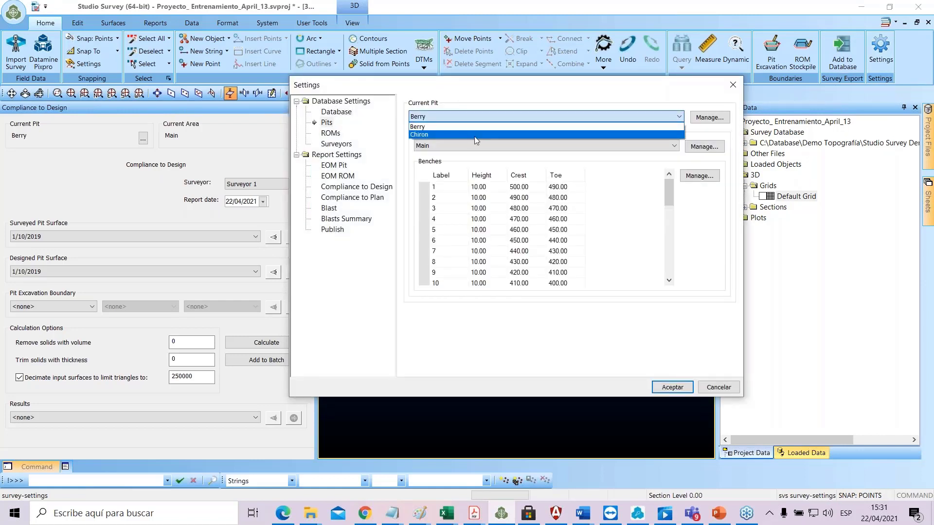
left_click(473, 135)
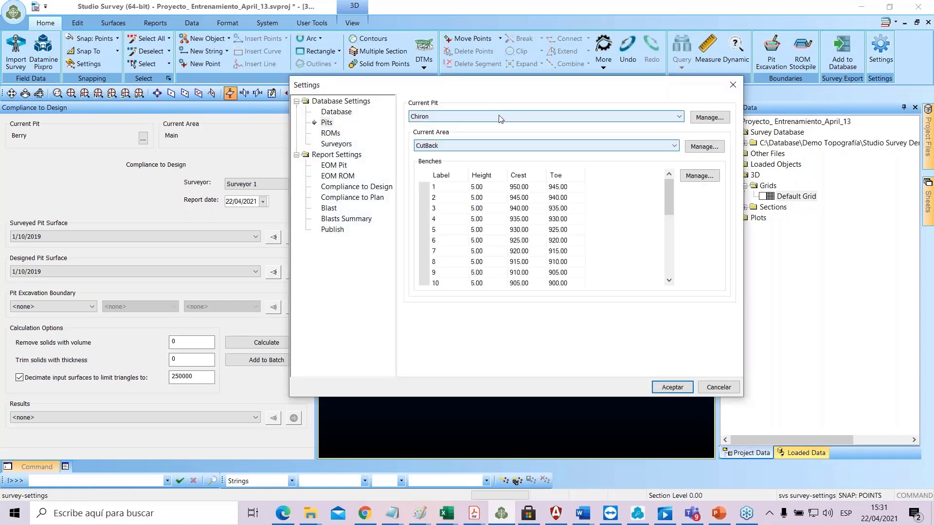
left_click(501, 119)
left_click(496, 133)
left_click(492, 118)
left_click(492, 126)
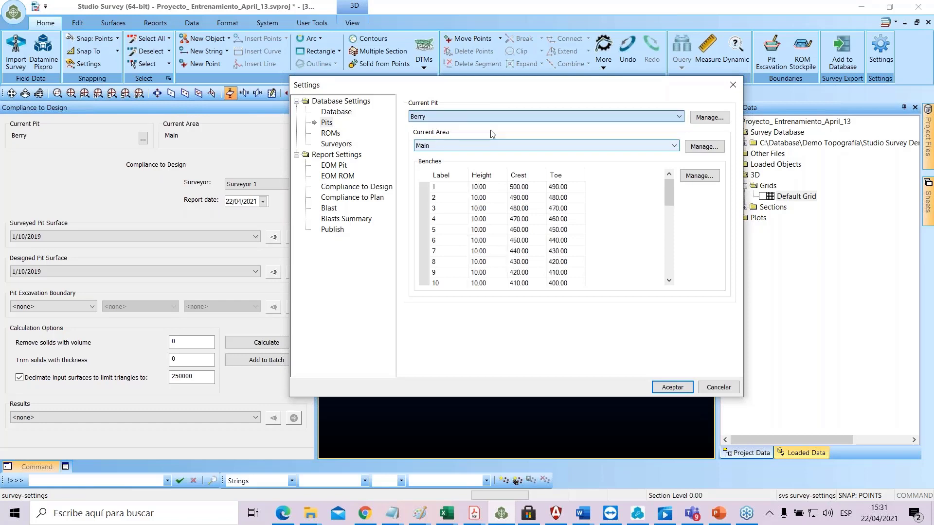
left_click(733, 84)
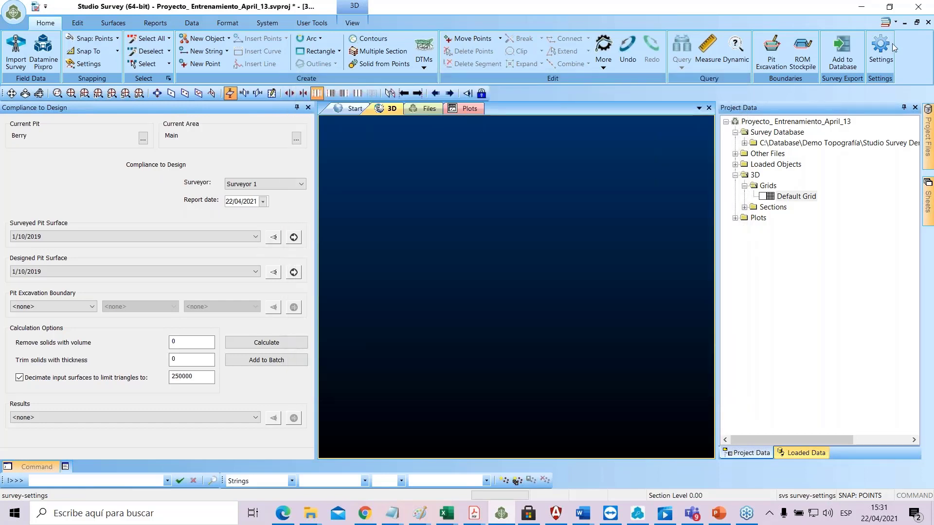
- Set the current database directory to C:\Database\Base de datos Entrenamiento and accept the settings
left_click(881, 49)
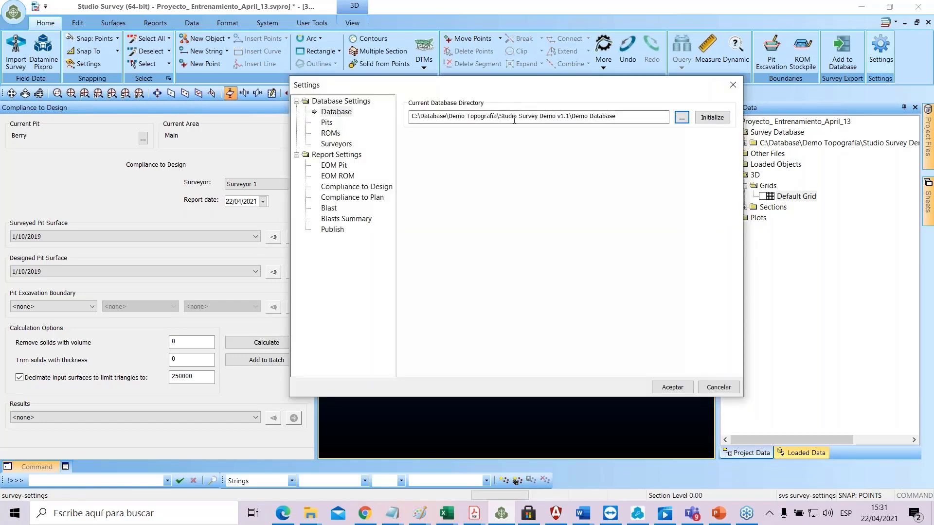
left_click(682, 118)
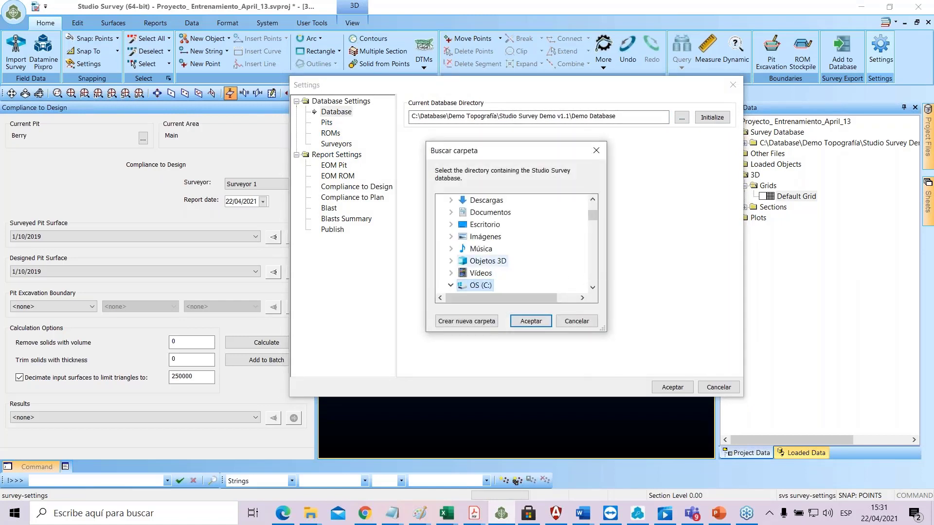
scroll(490, 255, "down", 3)
left_click(462, 273)
scroll(491, 254, "down", 1)
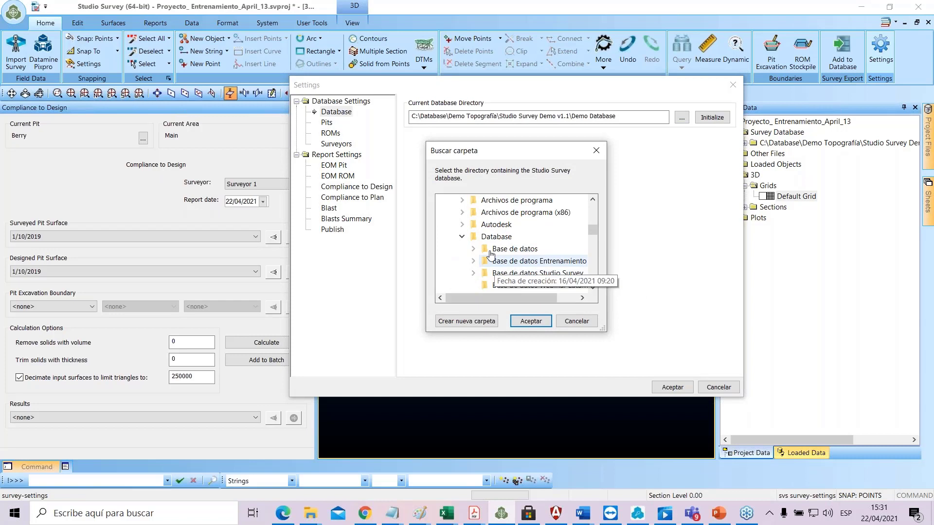
double_click(506, 261)
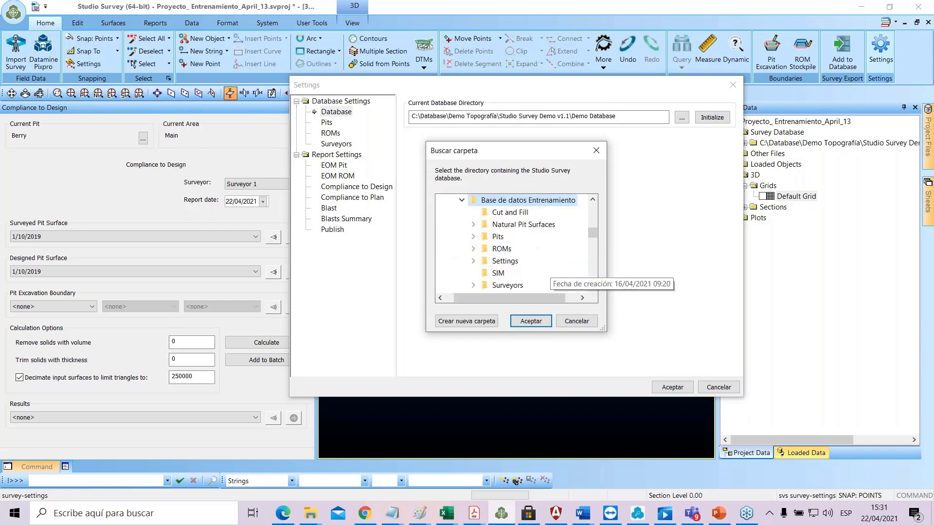
left_click(526, 326)
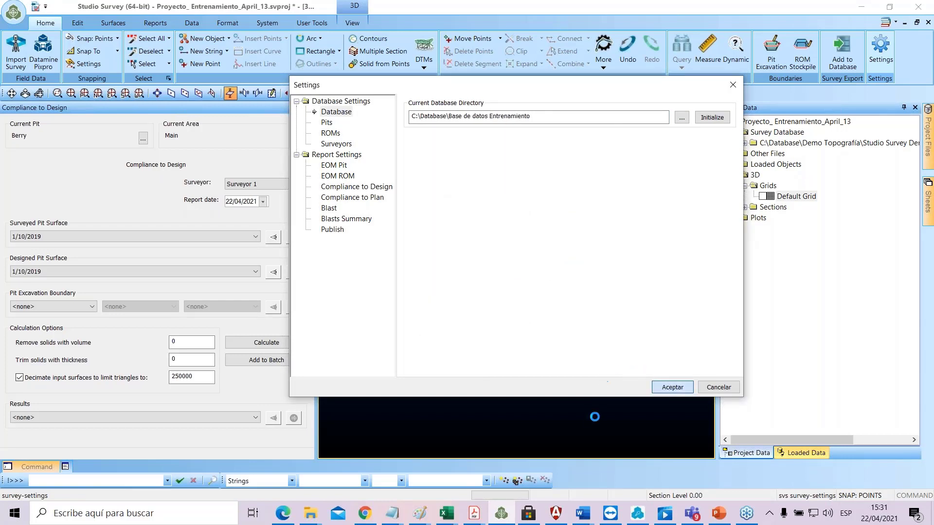
left_click(673, 387)
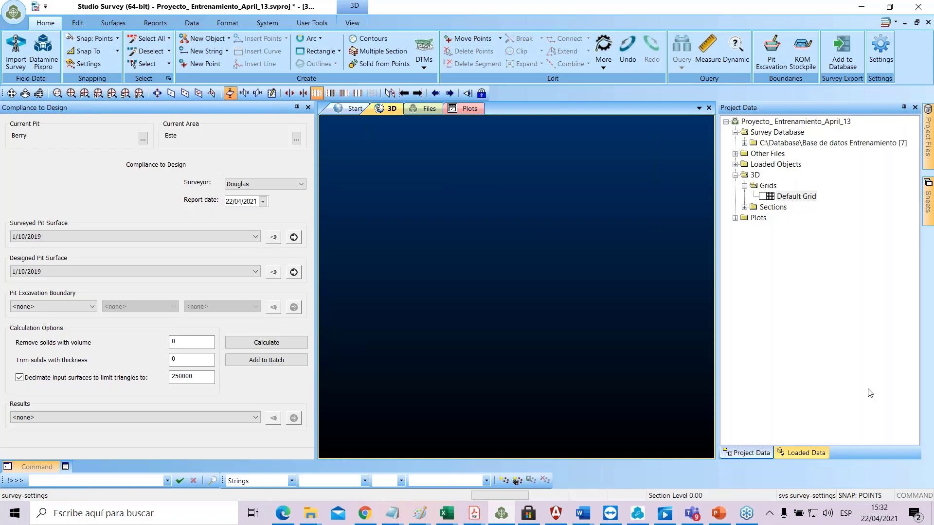
- Load Berry_Pit_EOM_Survey_191001_tr from the Datos - Studio Survey - Berry folder into the Studio Survey 3D view, and close the Compliance to Design panel
left_click(310, 513)
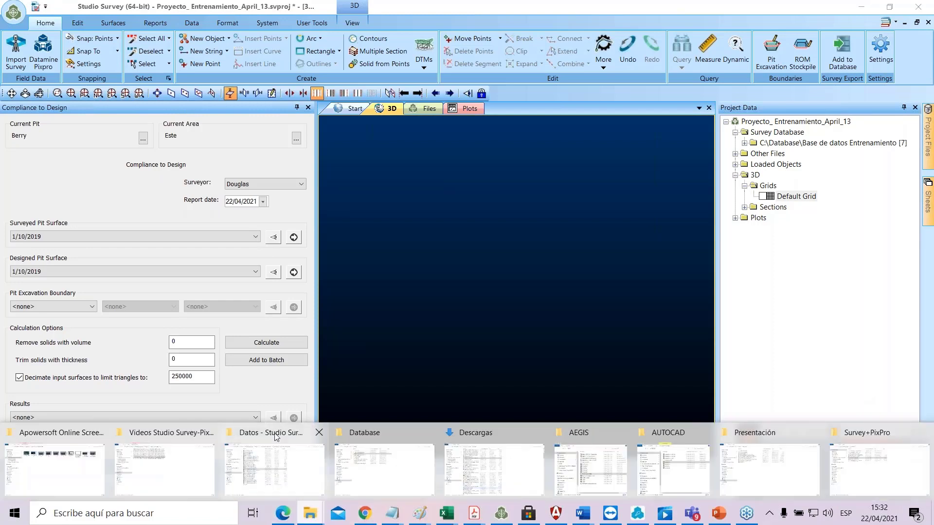
left_click(301, 457)
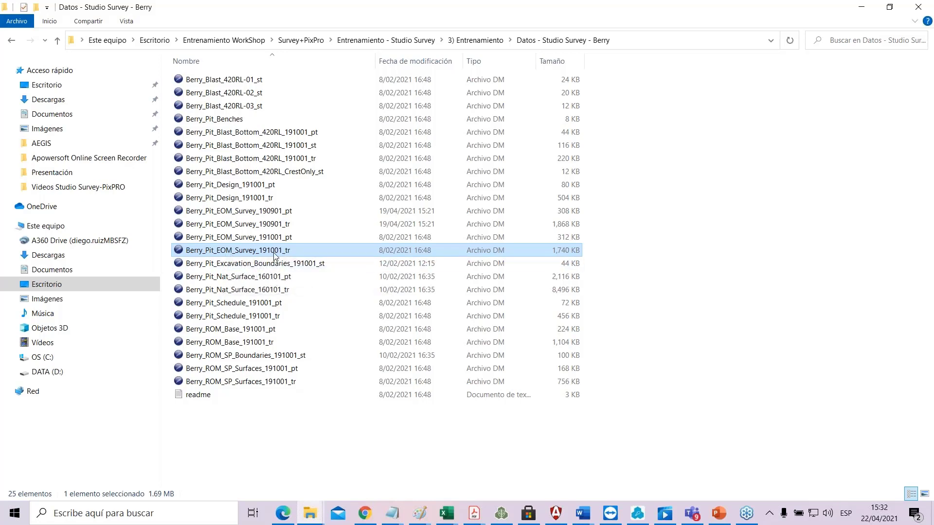
left_click_drag(274, 256, 505, 513)
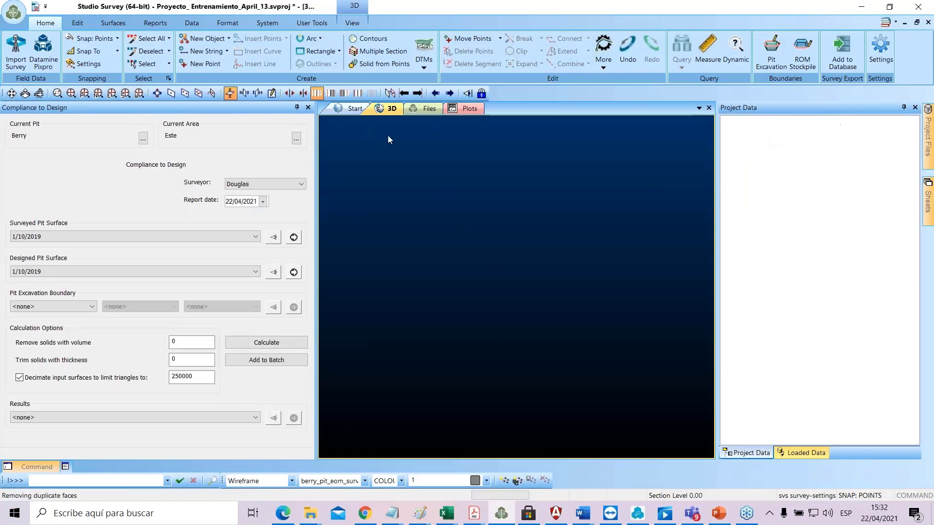
left_click(308, 108)
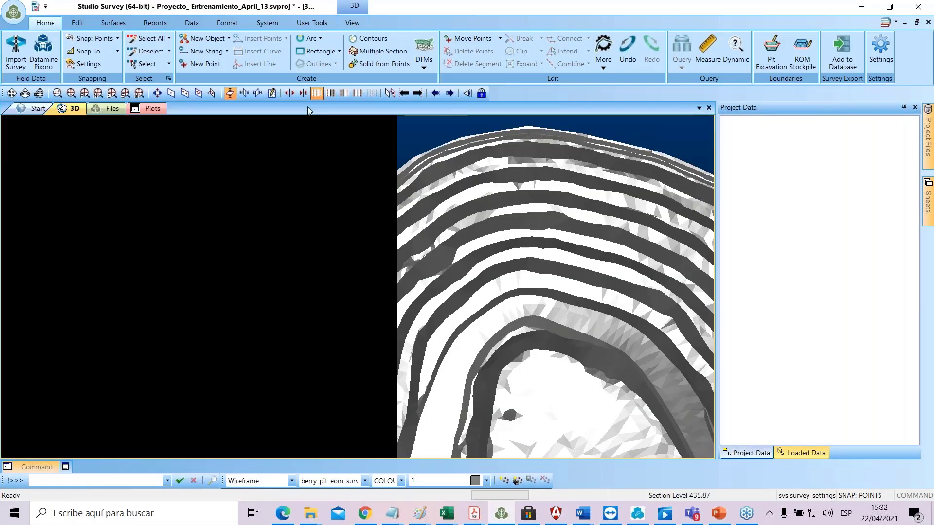
- Turn off the shiny surface option for the loaded pit wireframe and examine its benches and ramp in 3D
double_click(325, 193)
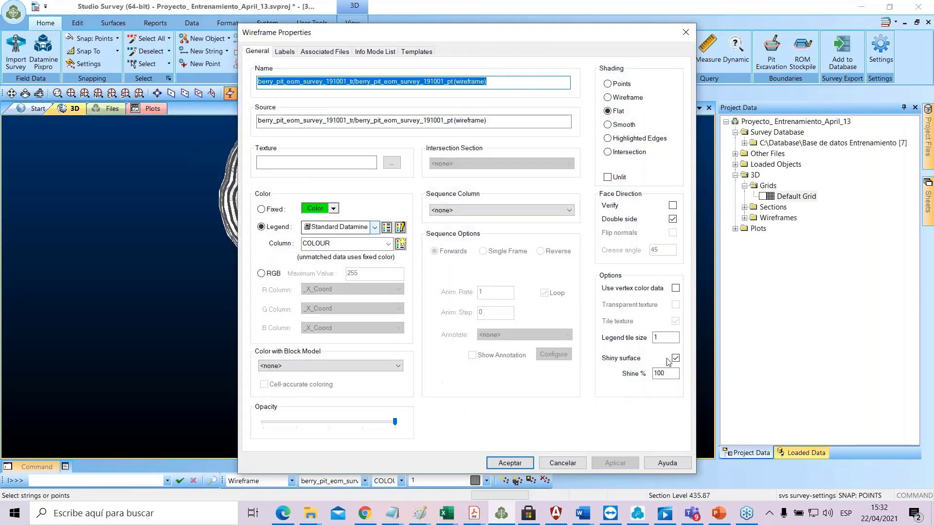
left_click(509, 463)
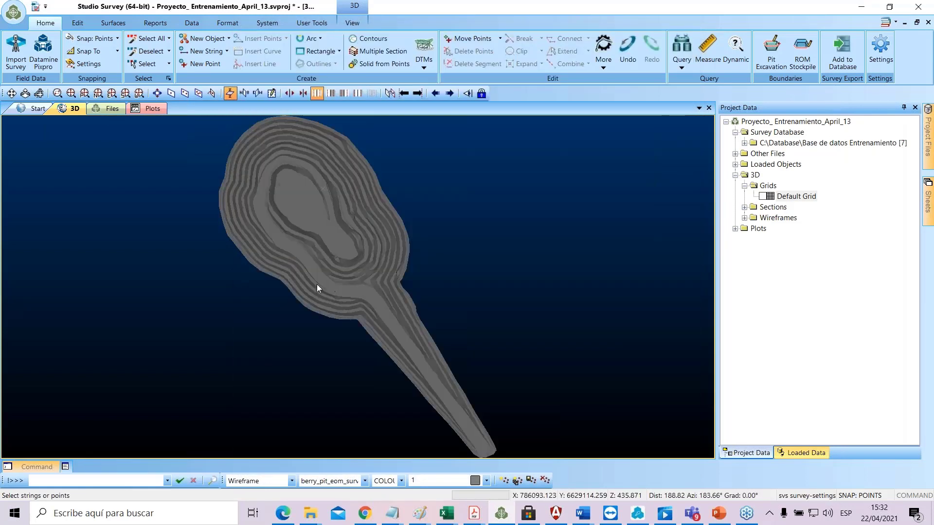
mouse_move(316, 284)
left_mouse_down()
mouse_move(363, 217)
mouse_move(294, 247)
left_mouse_up()
scroll(294, 247, "up", 10)
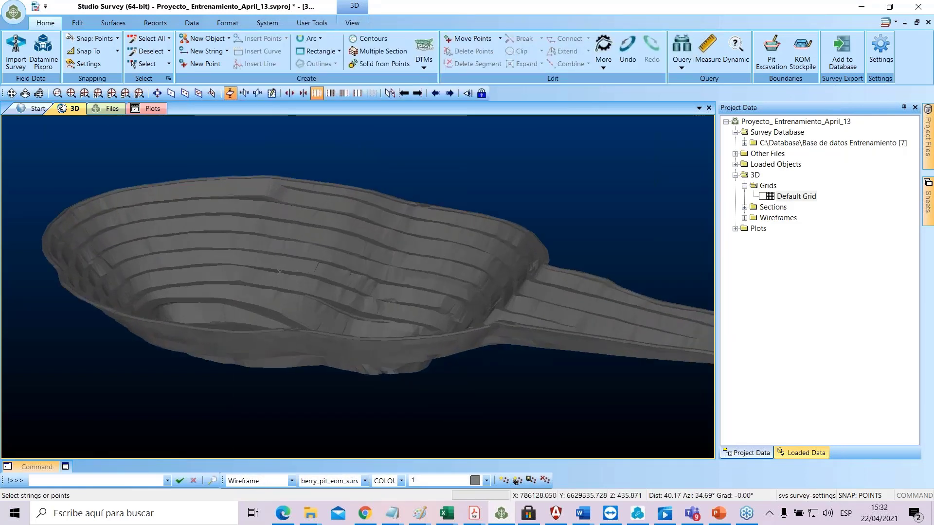
left_click_drag(233, 290, 414, 242)
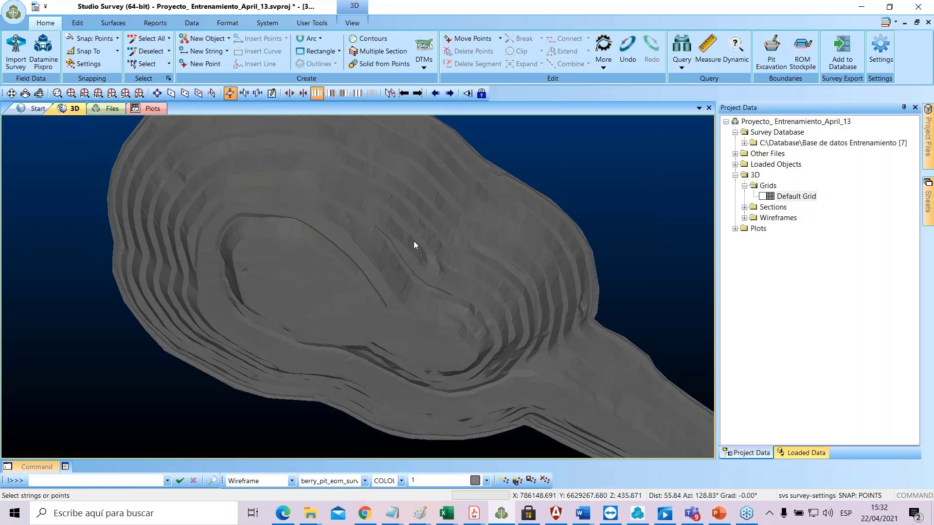
left_click_drag(381, 292, 411, 277)
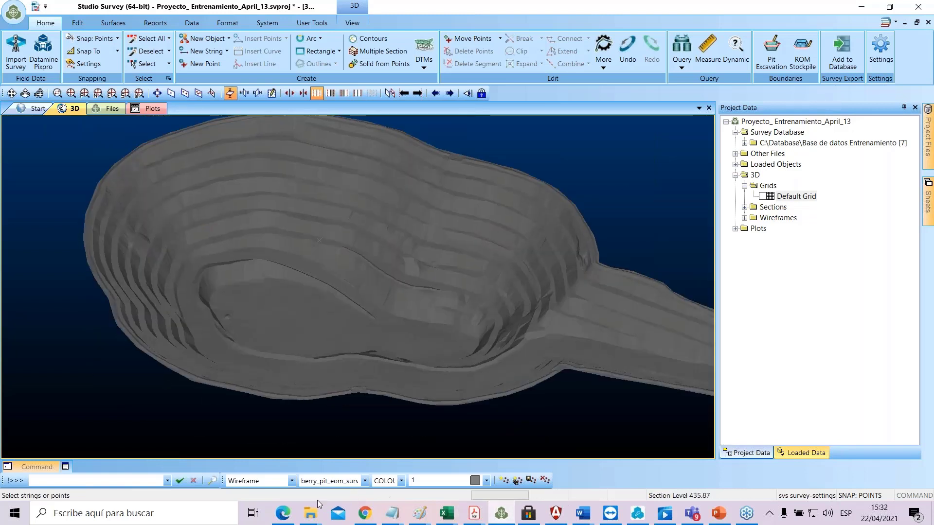
- Load Berry_Pit_Design_191001_tr from the Datos - Studio Survey - Berry folder into the 3D view and turn off its shiny surface option
mouse_move(312, 515)
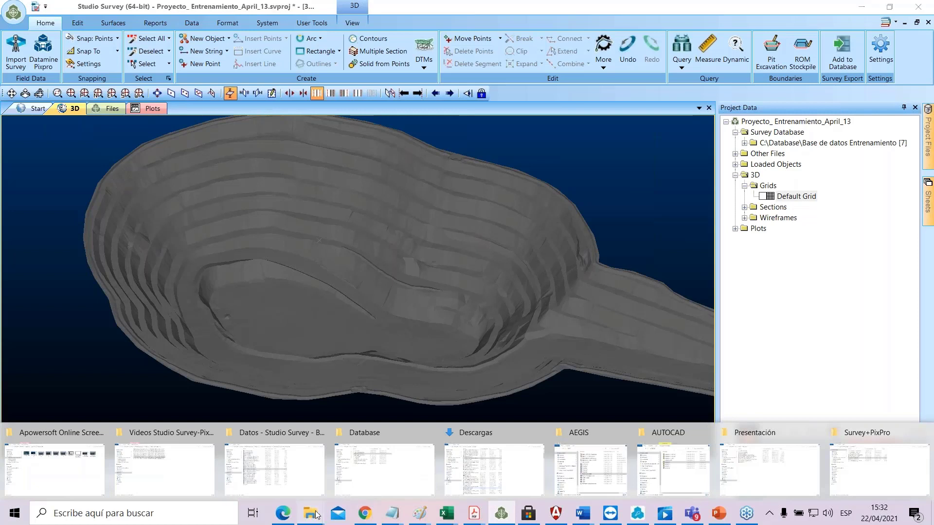
left_click(255, 472)
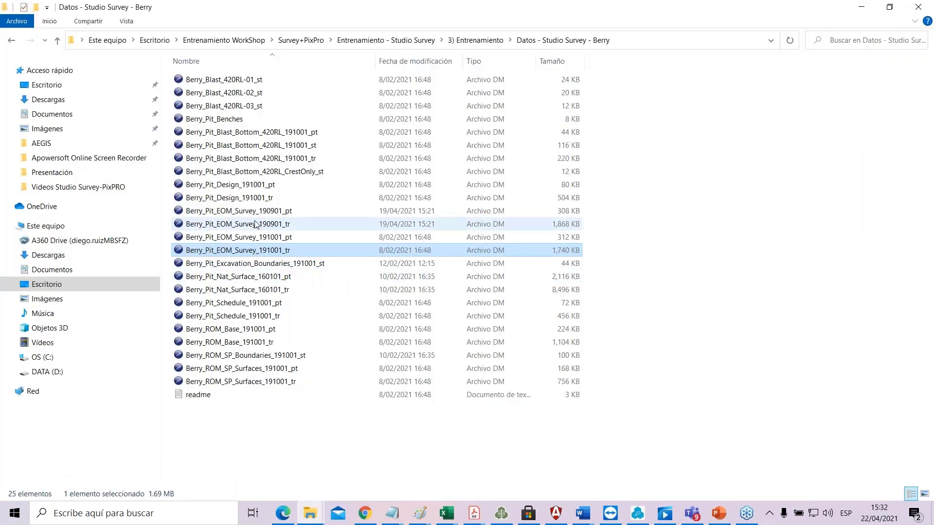
left_click_drag(260, 198, 328, 171)
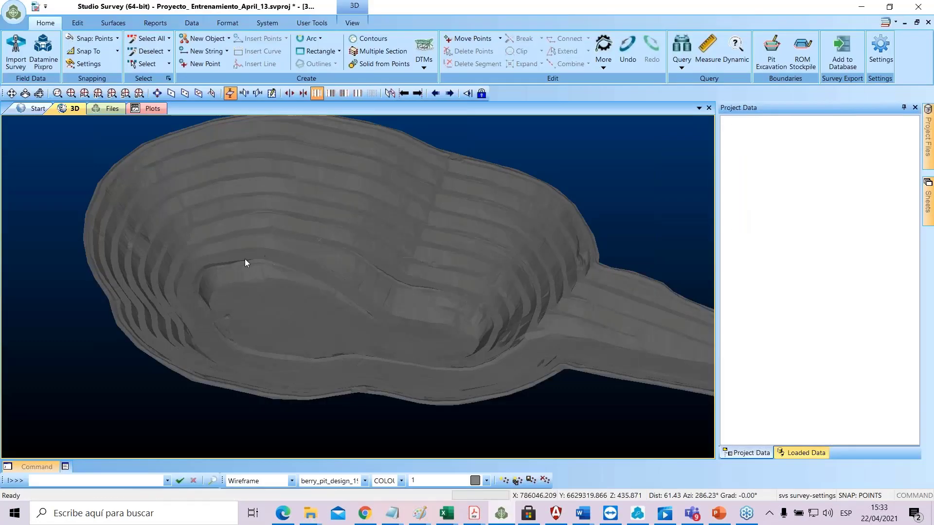
left_click_drag(232, 235, 308, 177)
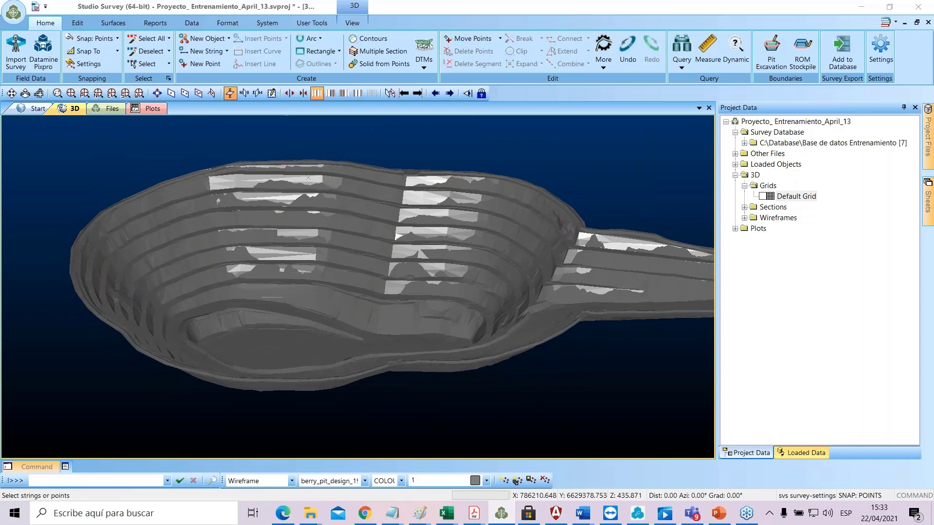
double_click(308, 177)
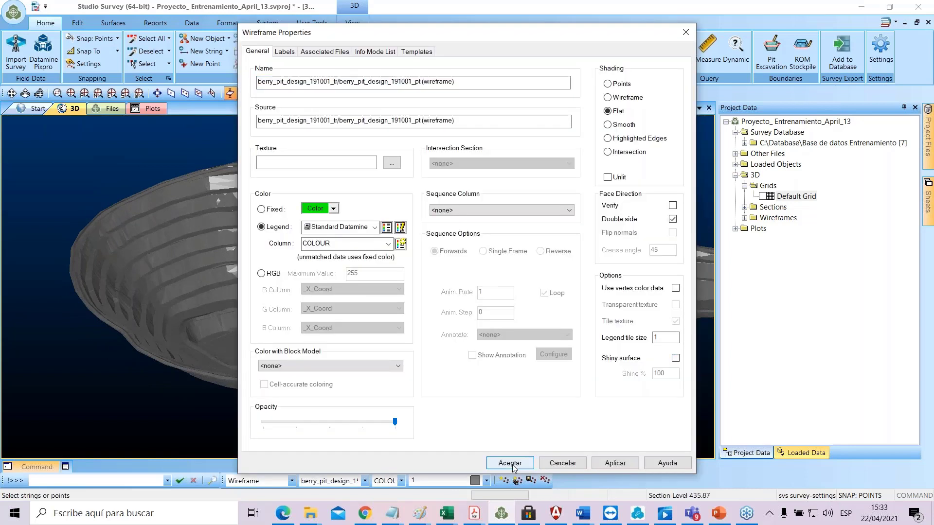
key("Escape")
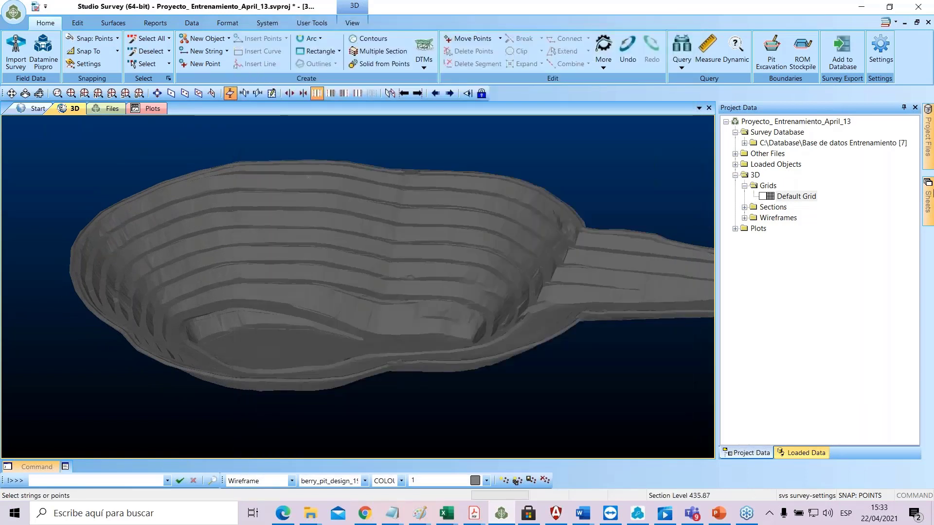
- Hide the berry_pit_design_191001 wireframe and examine the benches of the EOM survey surface up close
left_click(929, 197)
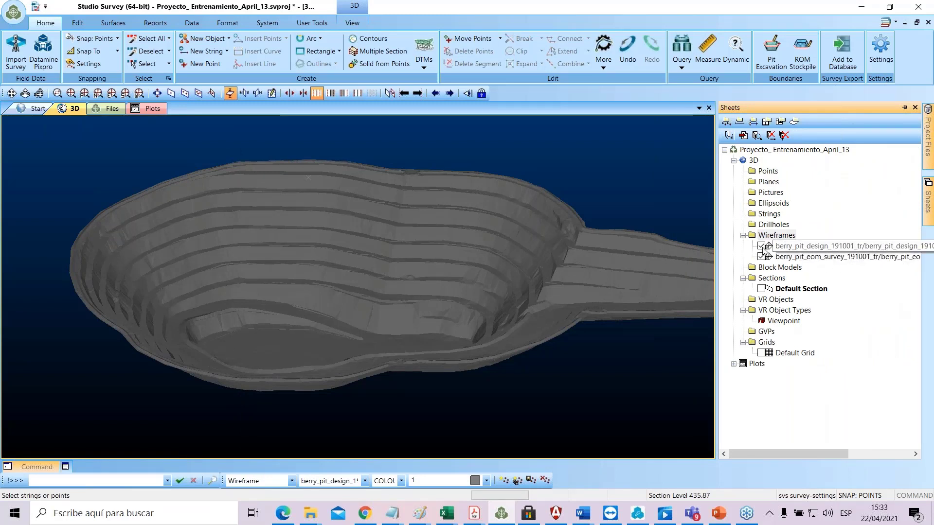
left_click(762, 246)
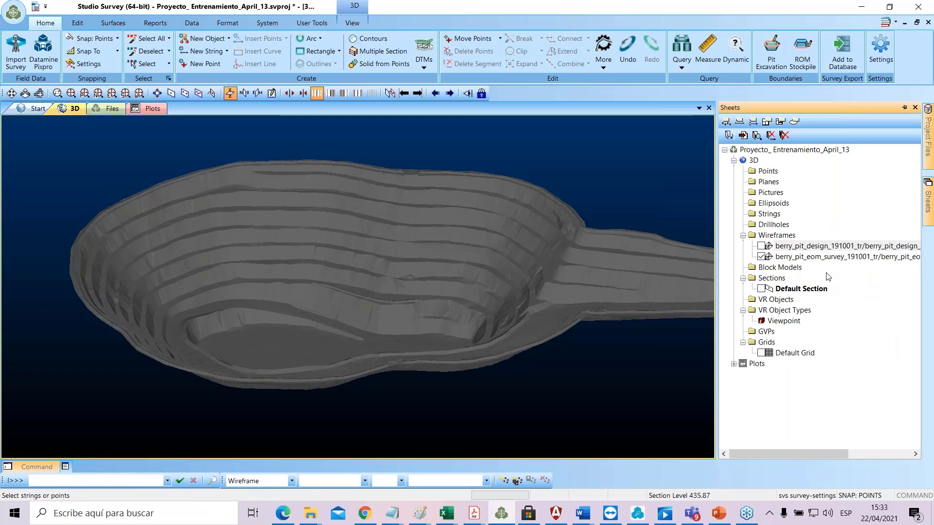
scroll(204, 228, "up", 5)
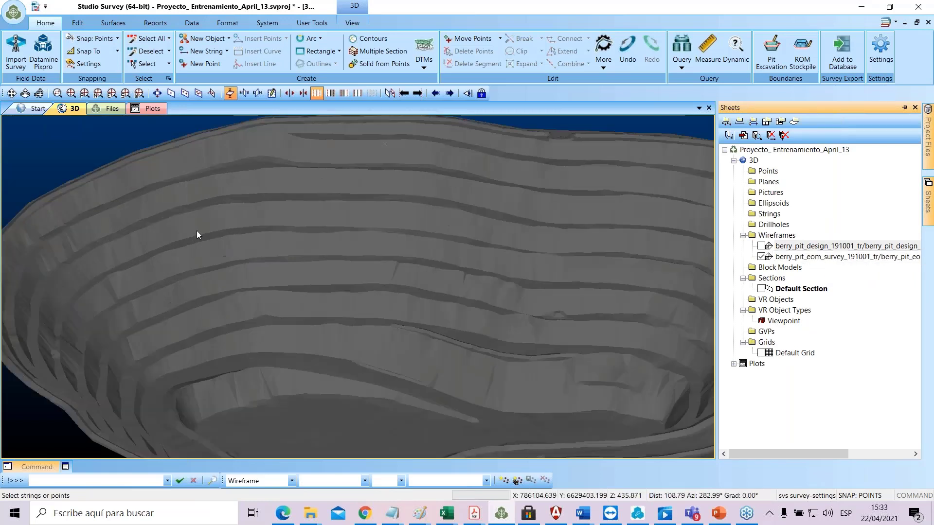
scroll(197, 231, "up", 5)
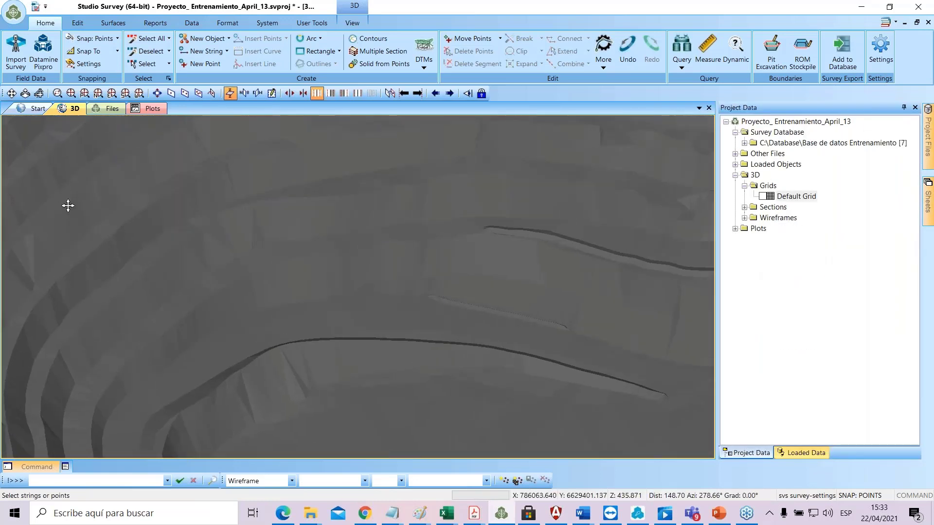
- Alternate the display of the design and EOM survey wireframes to compare their benches along the curved end wall of the pit
left_click_drag(68, 206, 773, 220)
mouse_move(928, 197)
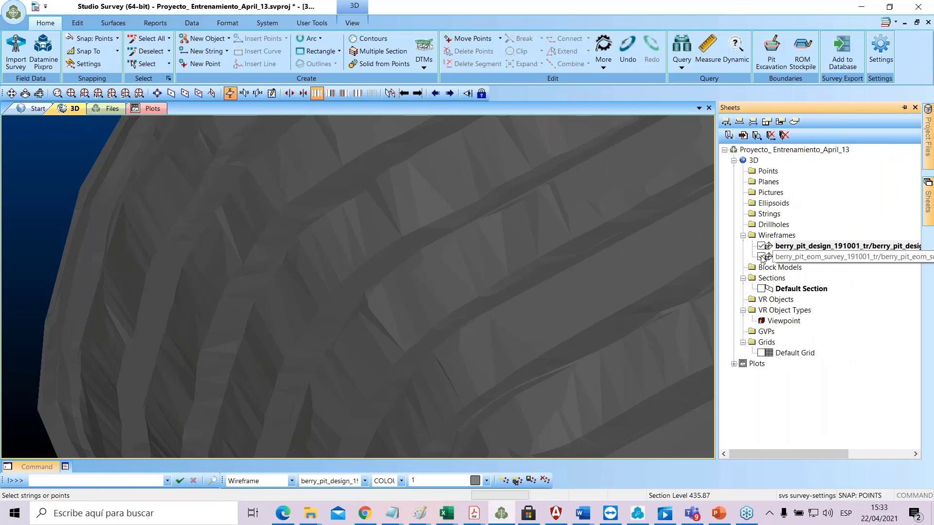
left_click_drag(487, 272, 564, 214)
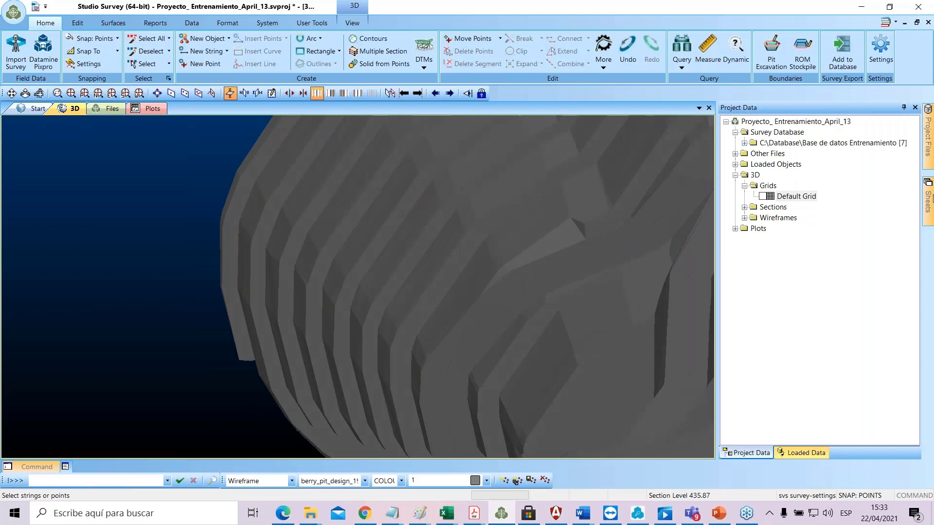
left_click(761, 257)
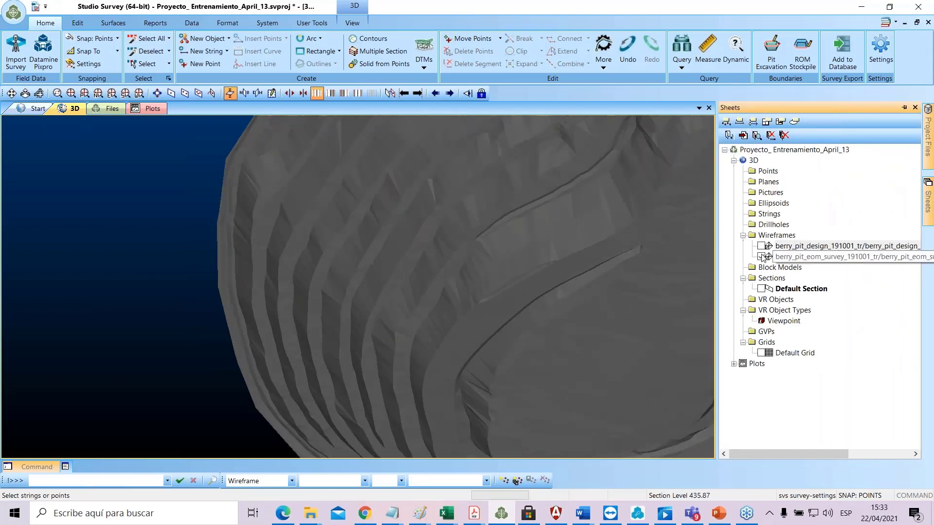
scroll(339, 267, "up", 3)
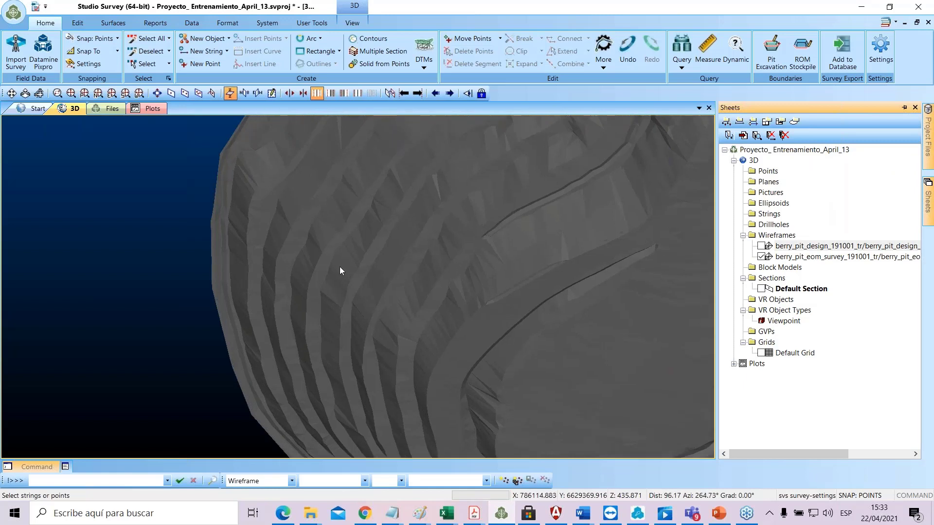
scroll(339, 265, "up", 2)
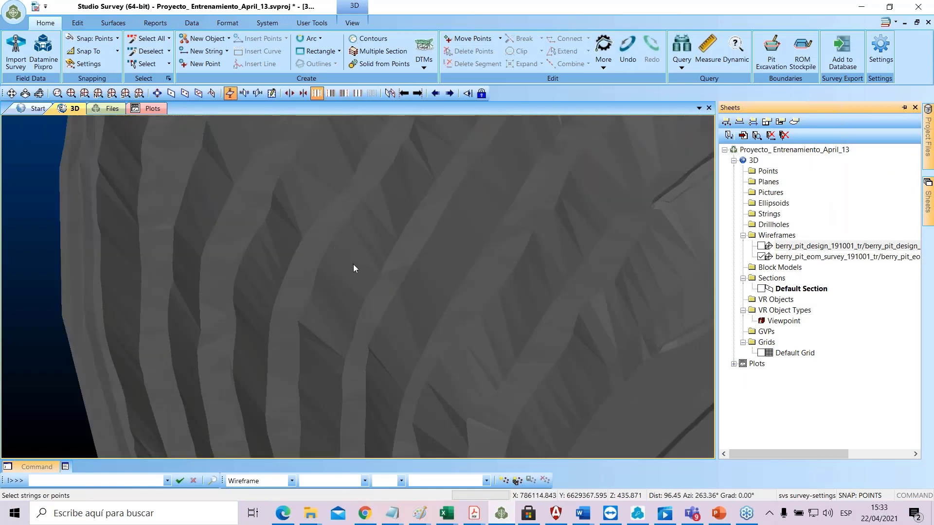
scroll(331, 256, "up", 2)
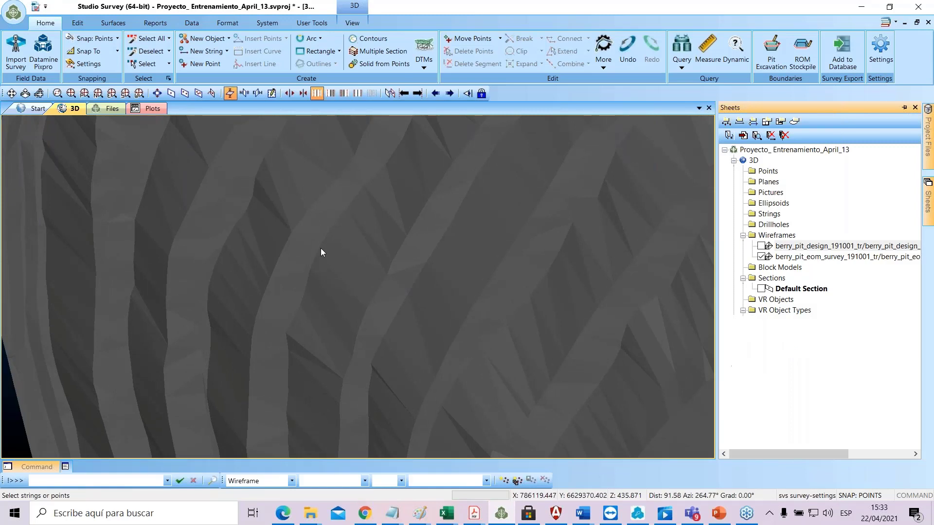
- Measure the distance and gradient across a bench face of the EOM survey surface between its crest and toe
right_click(323, 253)
left_click(469, 364)
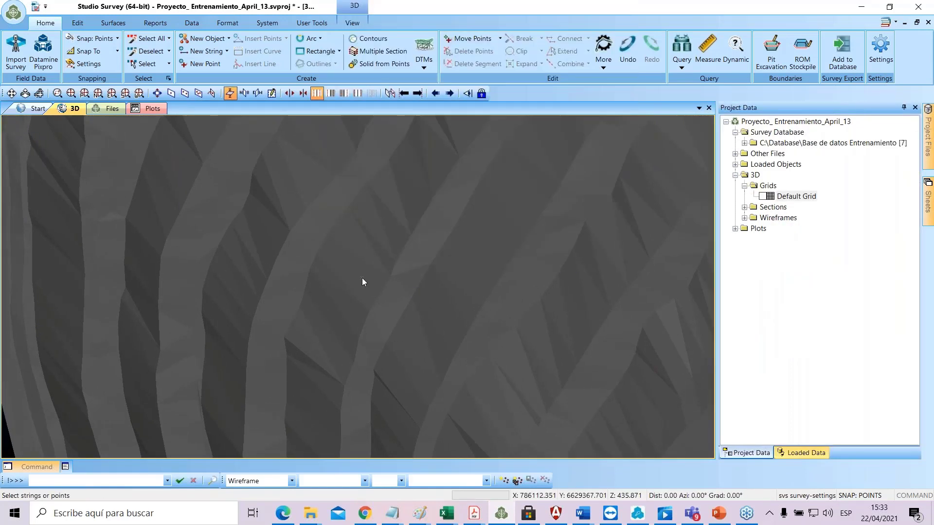
left_click(326, 217)
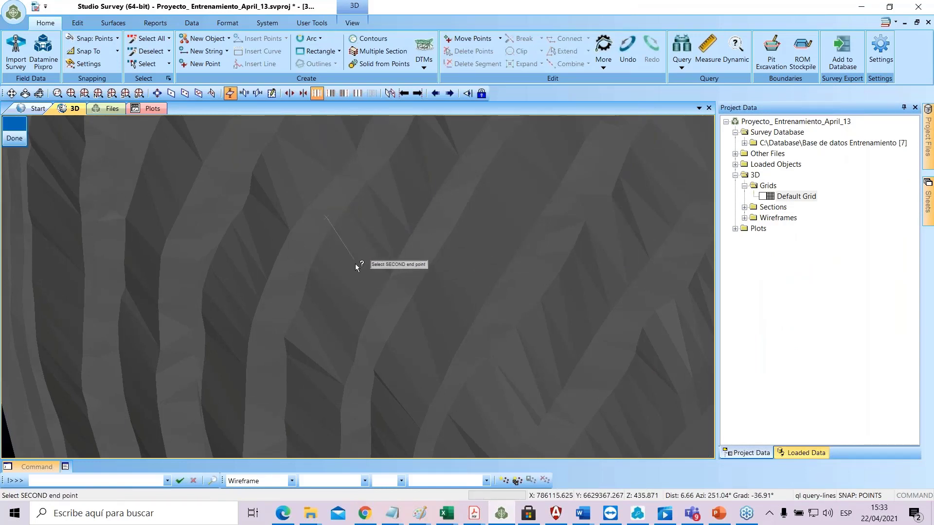
left_click(387, 265)
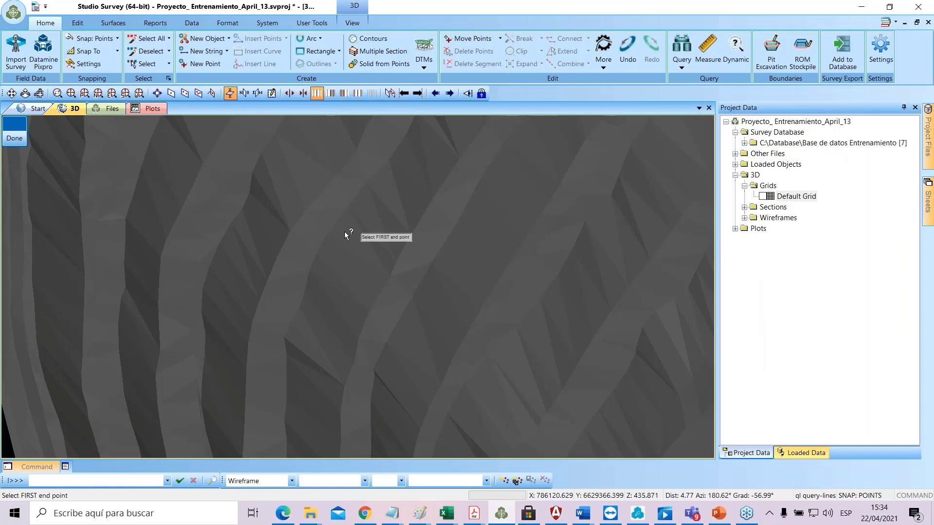
left_click(329, 233)
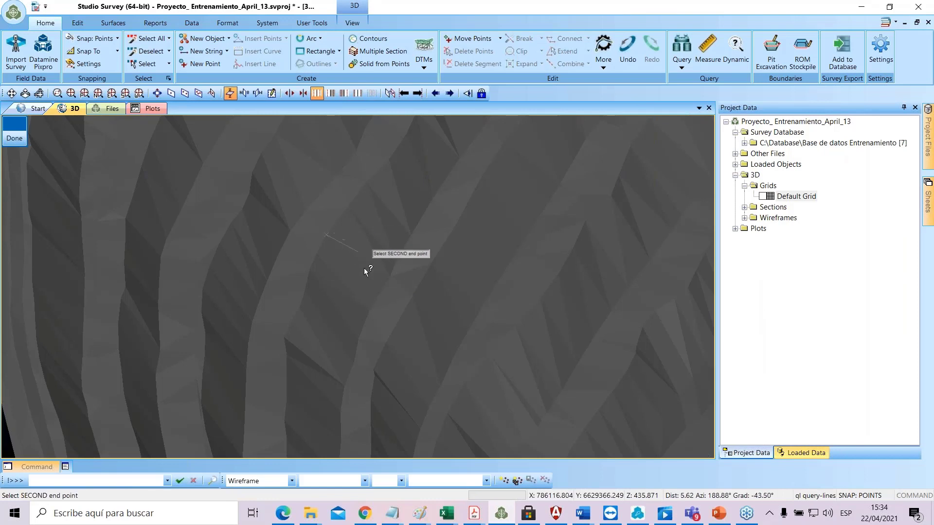
left_click(381, 290)
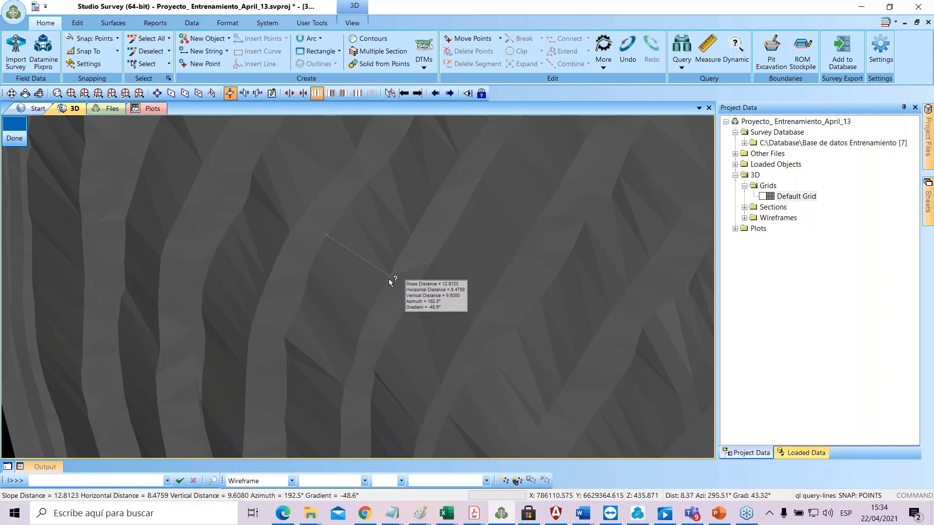
key("Escape")
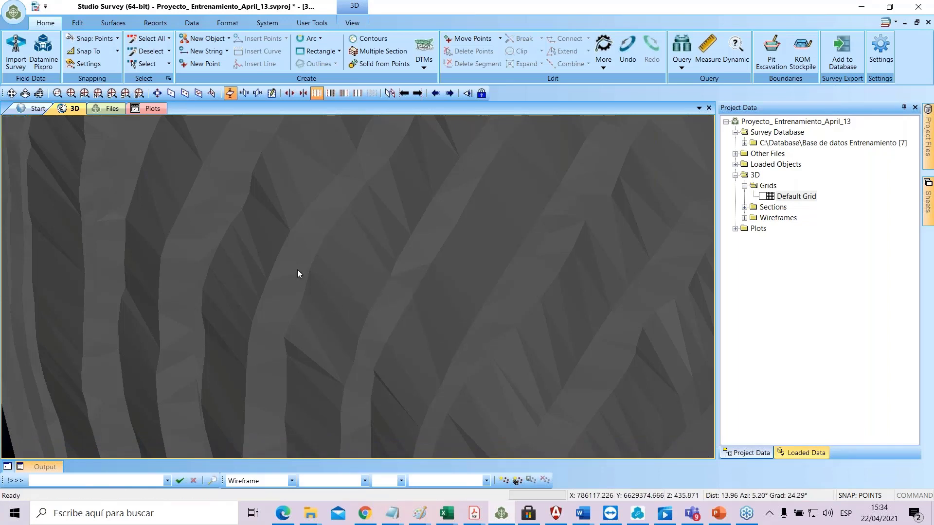
- Display only the berry_pit_design_191001 wireframe to examine its regular benches, and switch back to the EOM survey wireframe
left_click_drag(268, 291, 271, 274)
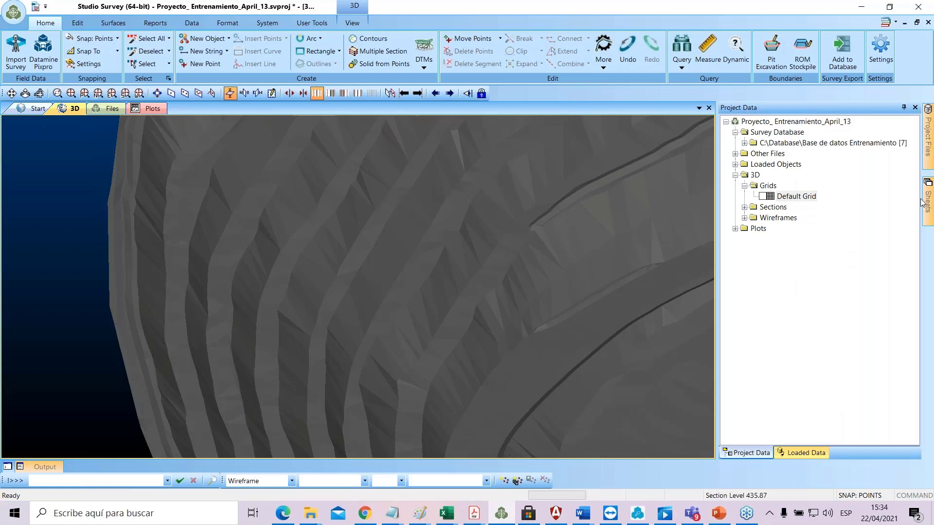
mouse_move(928, 201)
left_click(761, 245)
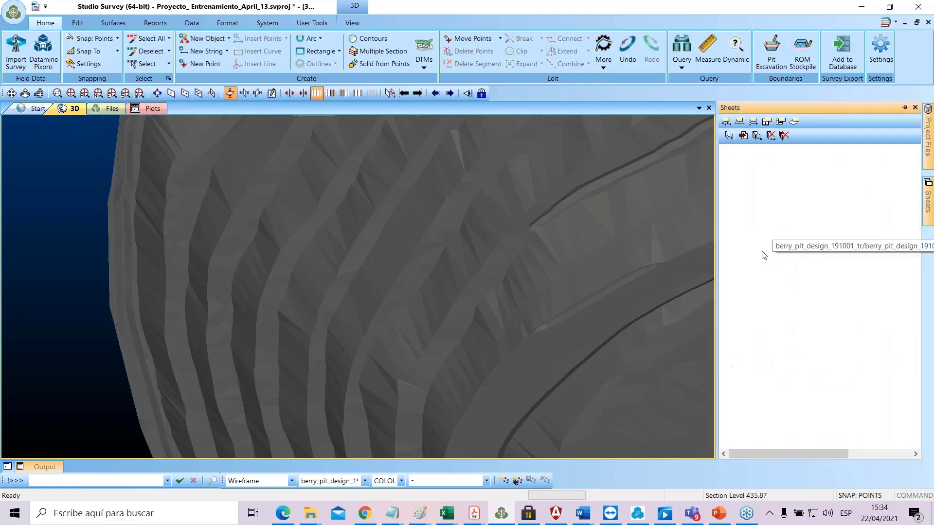
left_click(762, 257)
scroll(285, 272, "up", 5)
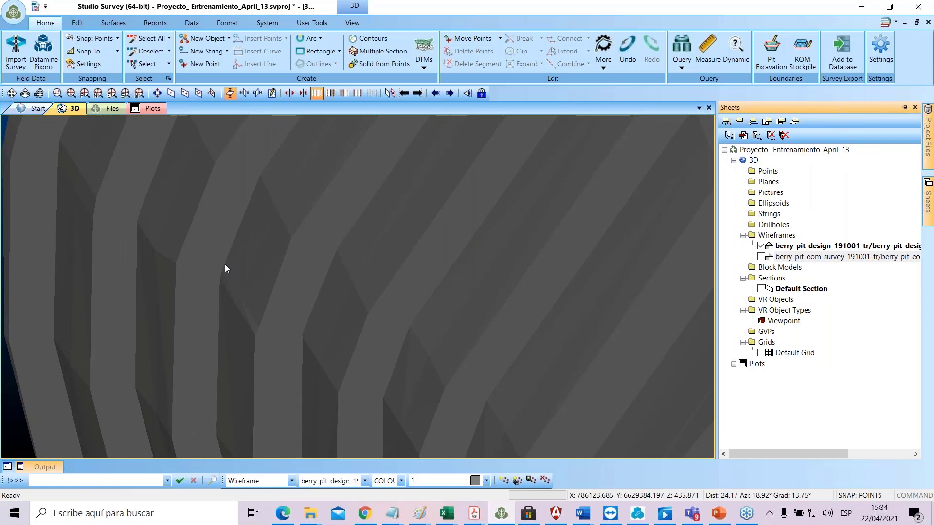
left_click(762, 252)
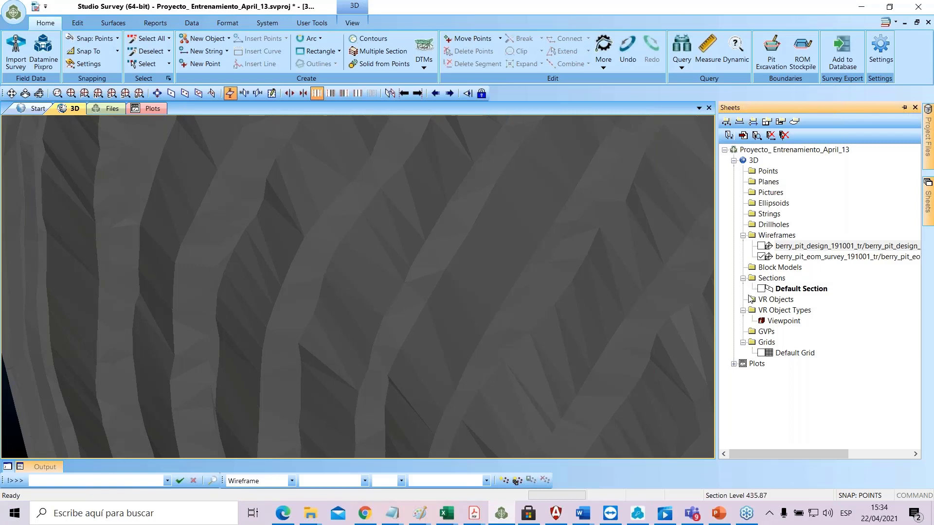
scroll(556, 294, "down", 5)
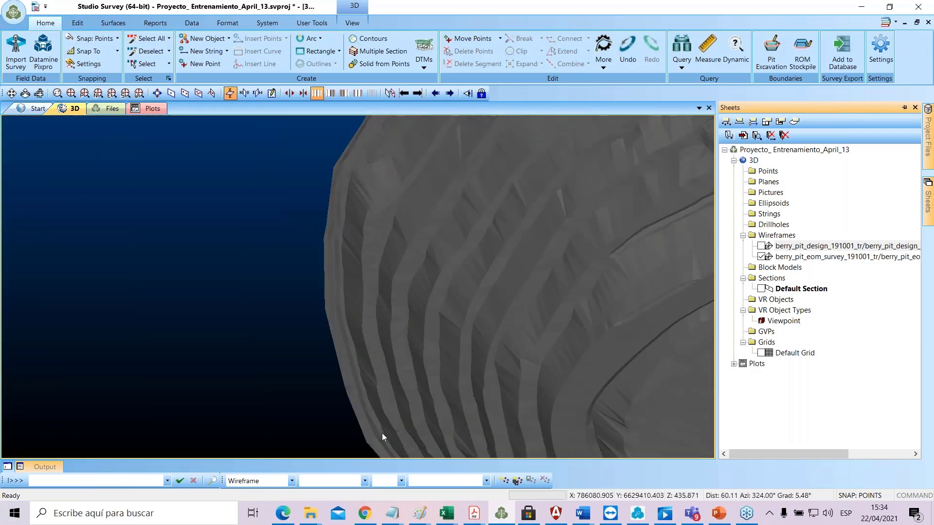
- Load the Berry_Pit_Excavation_Boundaries_191001_st strings from the Datos - Studio Survey - Berry folder into the 3D view
left_click(310, 514)
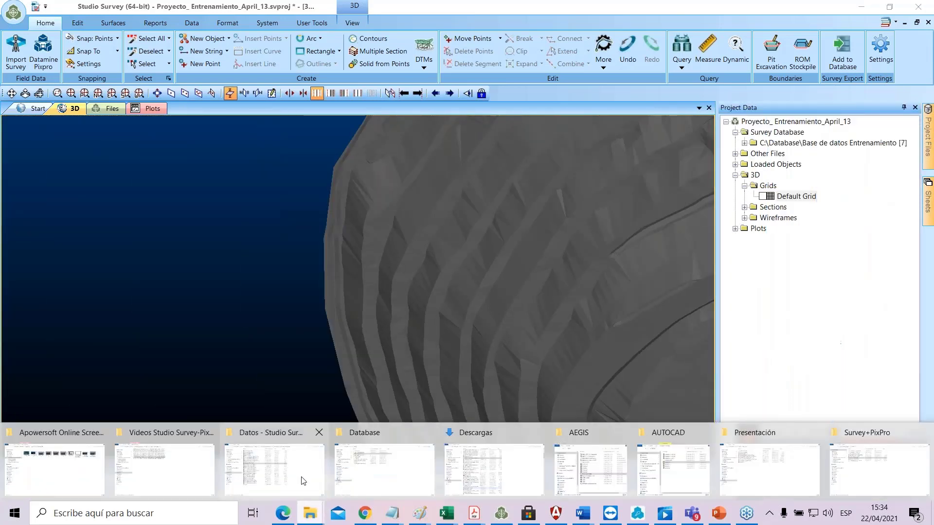
left_click(306, 476)
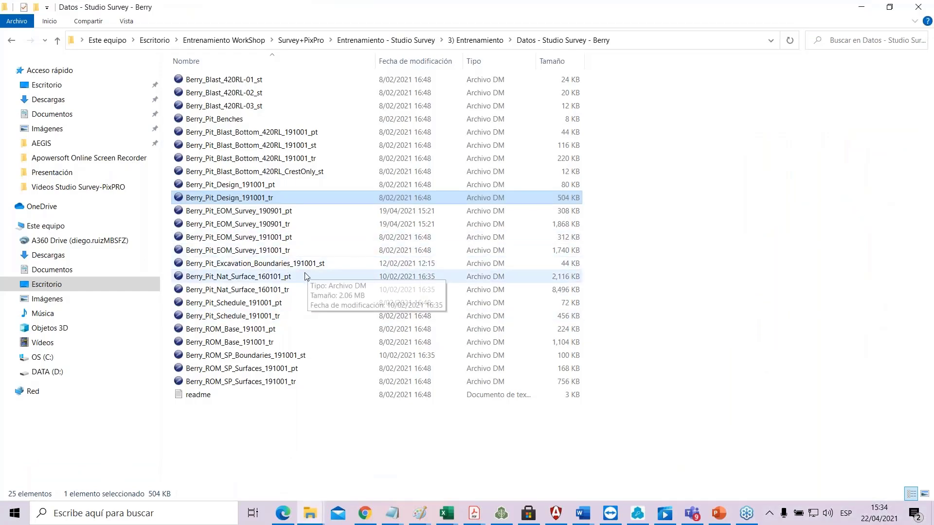
left_click_drag(295, 270, 504, 296)
scroll(584, 267, "up", 8)
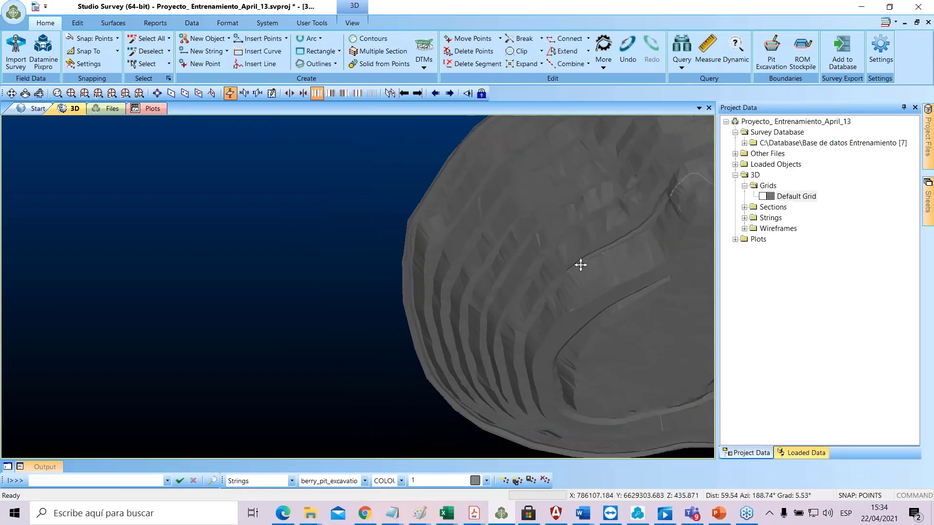
left_click(535, 167)
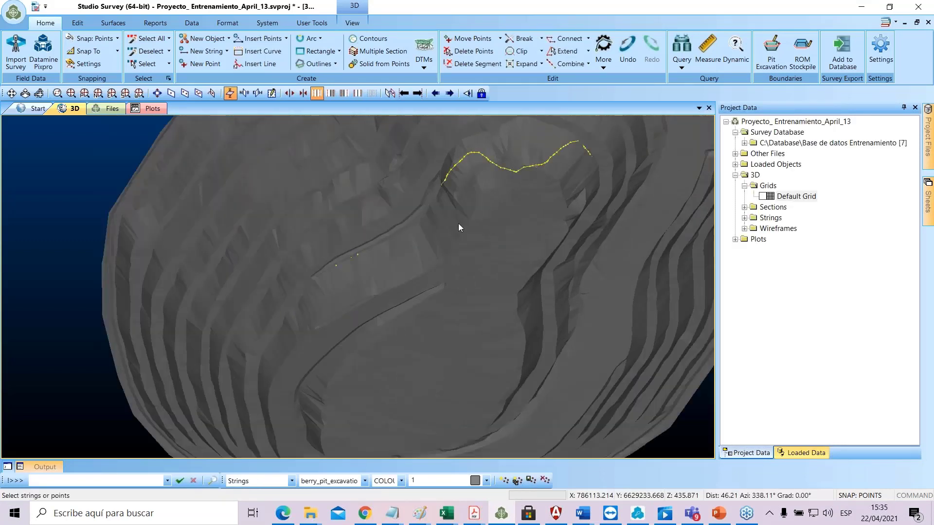
- Hide the EOM survey wireframe to inspect the excavation boundary string alone, and display both the design and survey wireframes with it
left_click(928, 197)
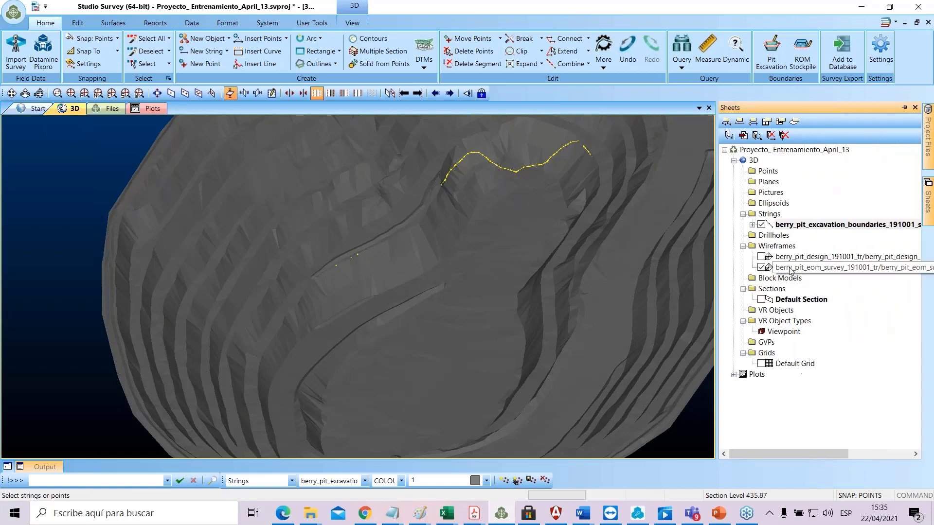
left_click(763, 267)
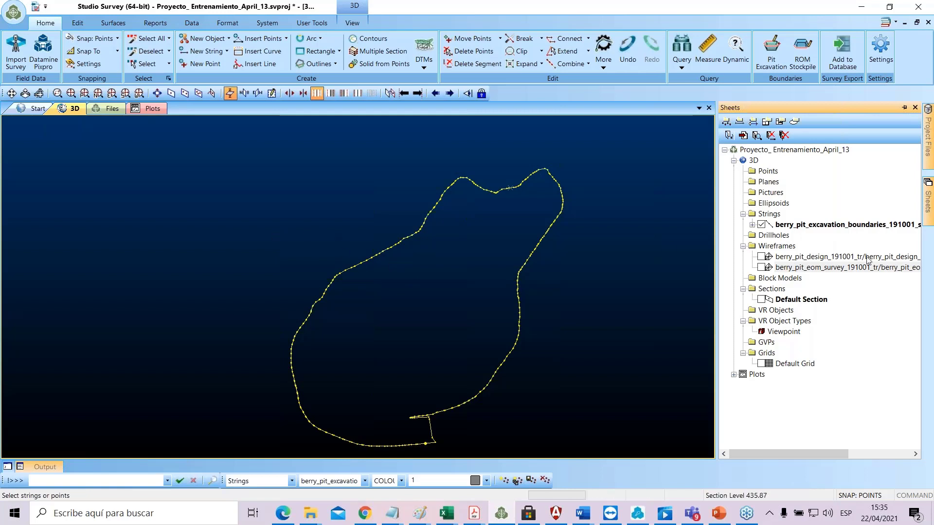
left_click(762, 256)
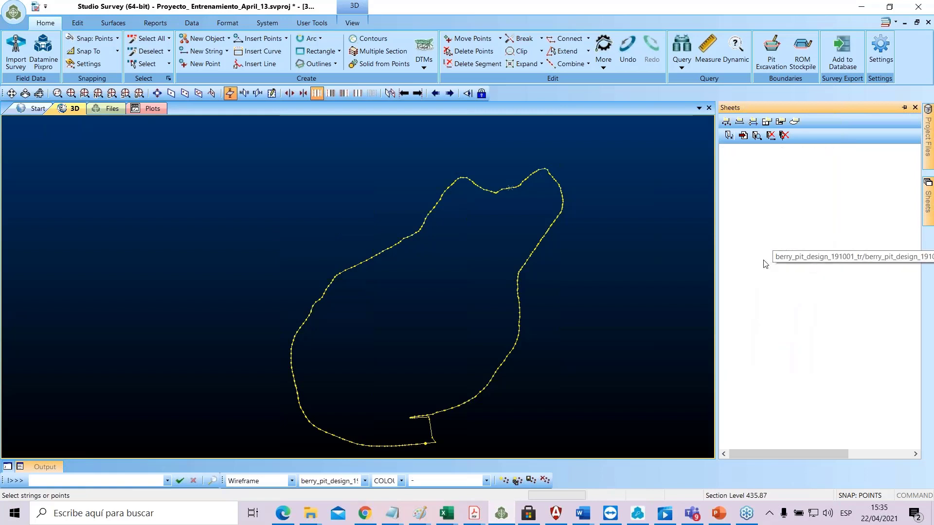
left_click(762, 268)
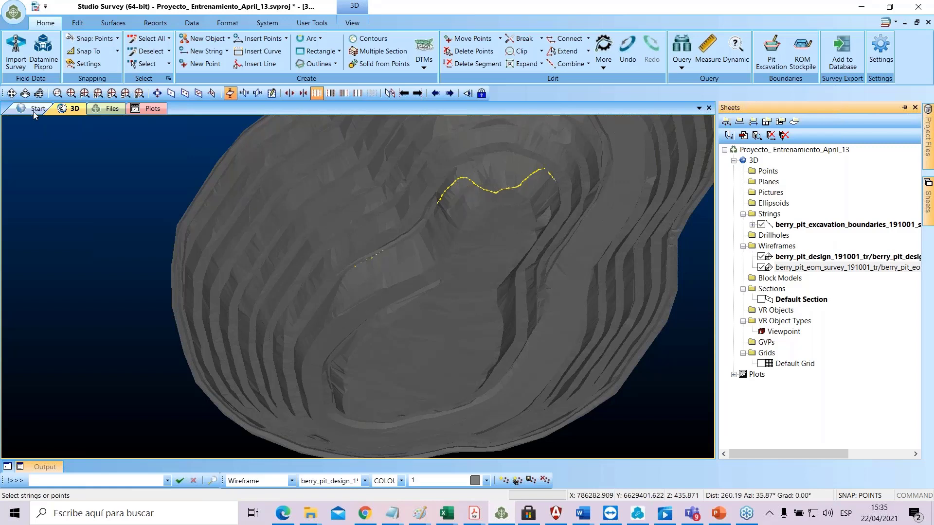
- Switch to File Explorer and review the Berry_ROM_Base_191001_pt and Berry_ROM_Base_191001_tr files in the Datos - Studio Survey - Berry folder
left_click(155, 23)
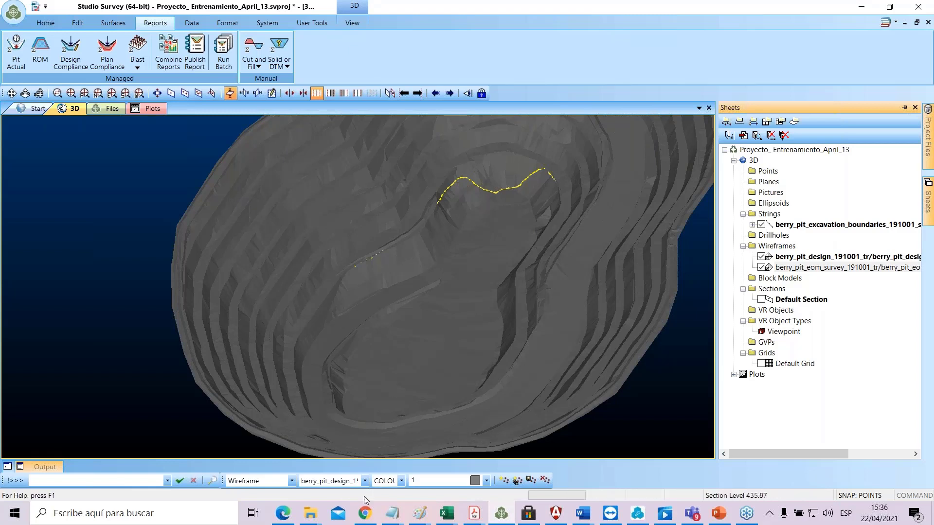
left_click(365, 513)
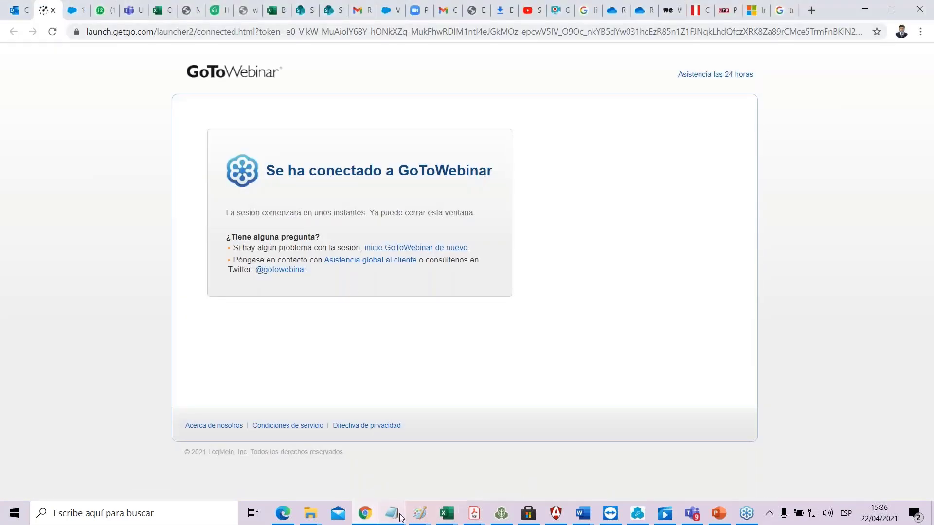
left_click(311, 514)
left_click(251, 469)
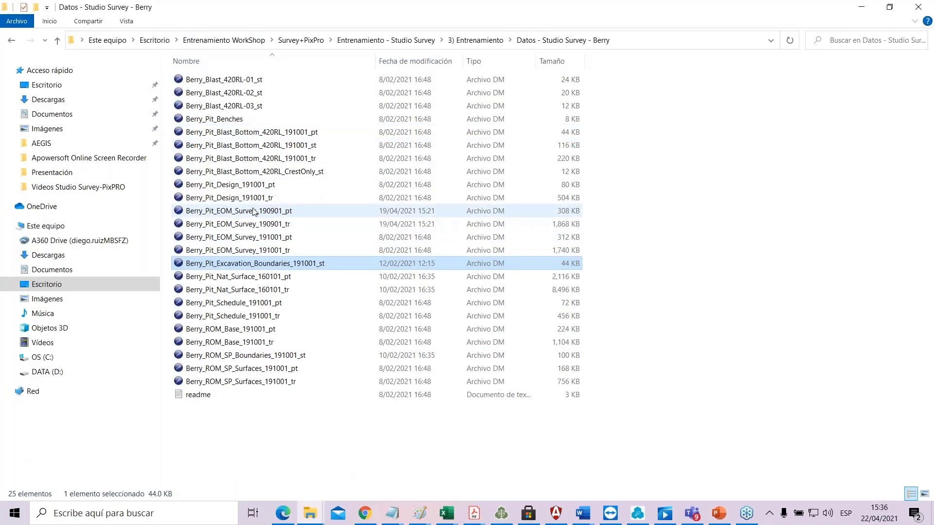
left_click(256, 330)
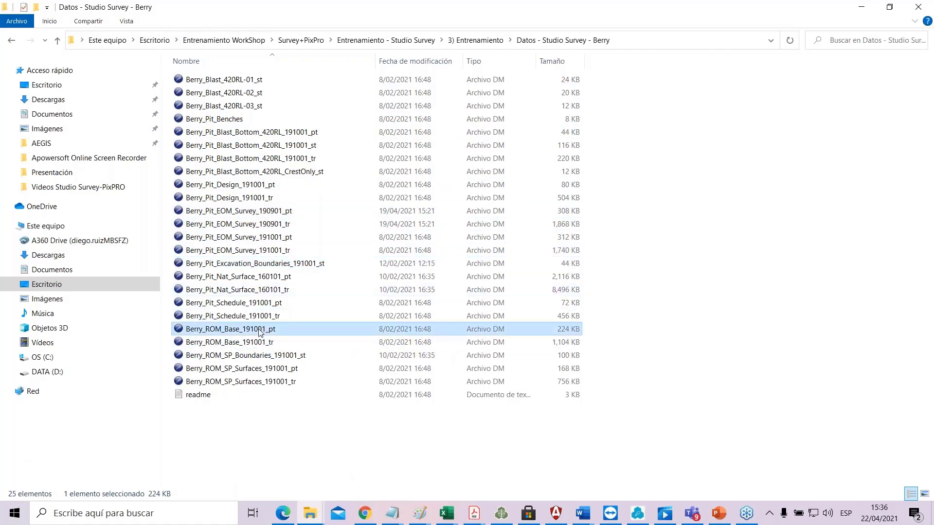
left_click(257, 343)
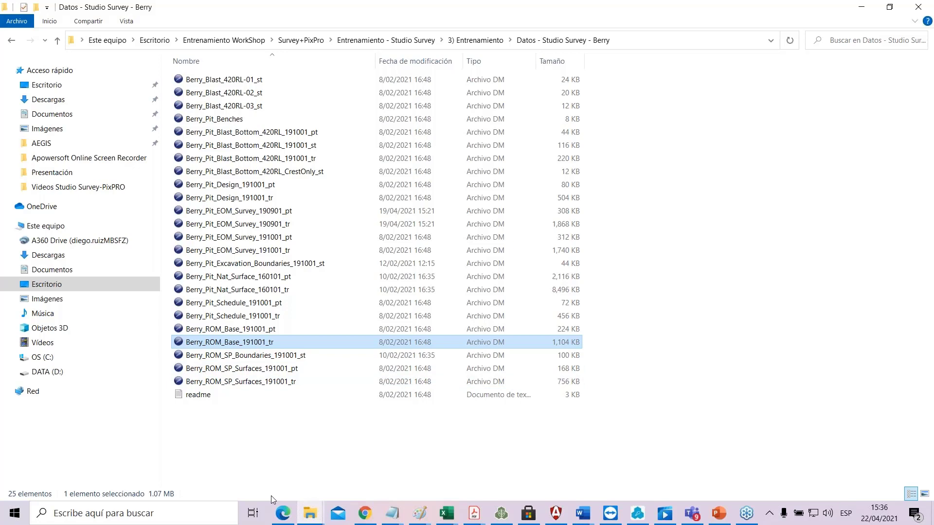
- Switch back to Studio Survey and review the pit, area and bench definitions in the database settings
left_click(501, 513)
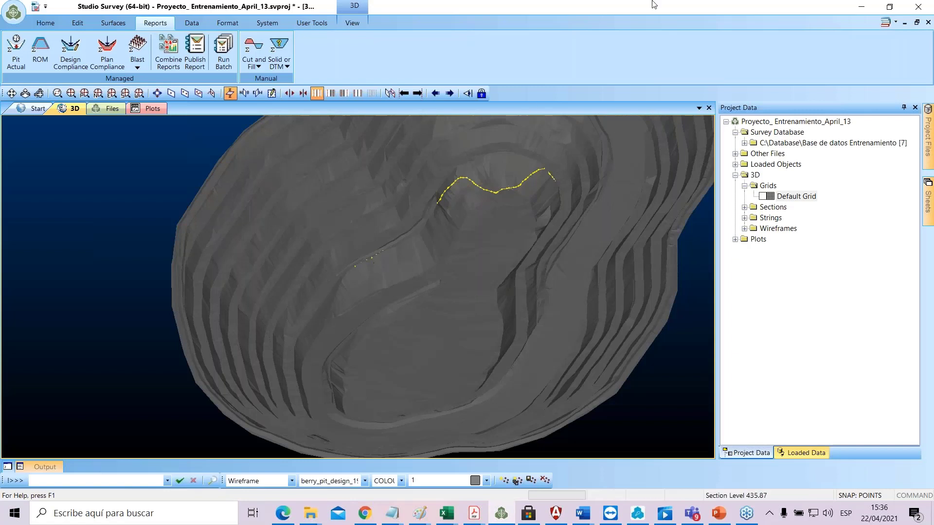
left_click(46, 23)
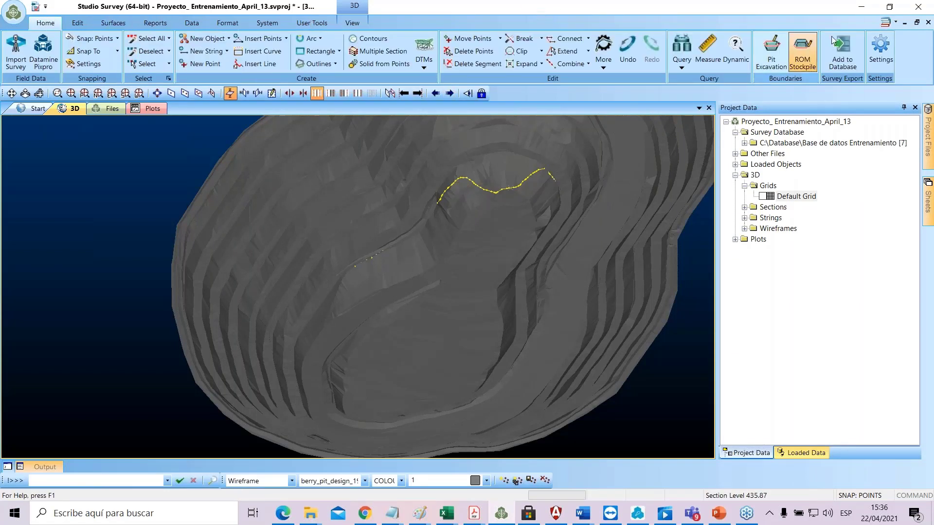
left_click(881, 49)
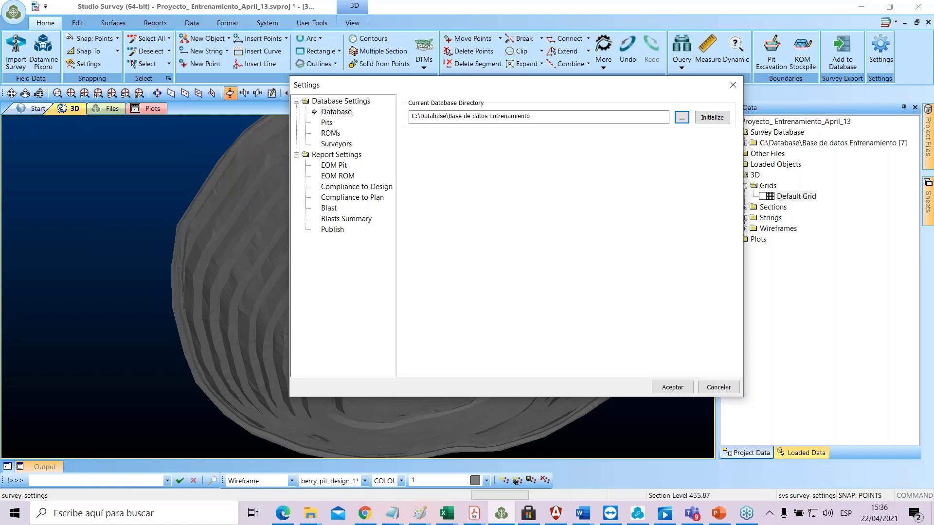
left_click(326, 122)
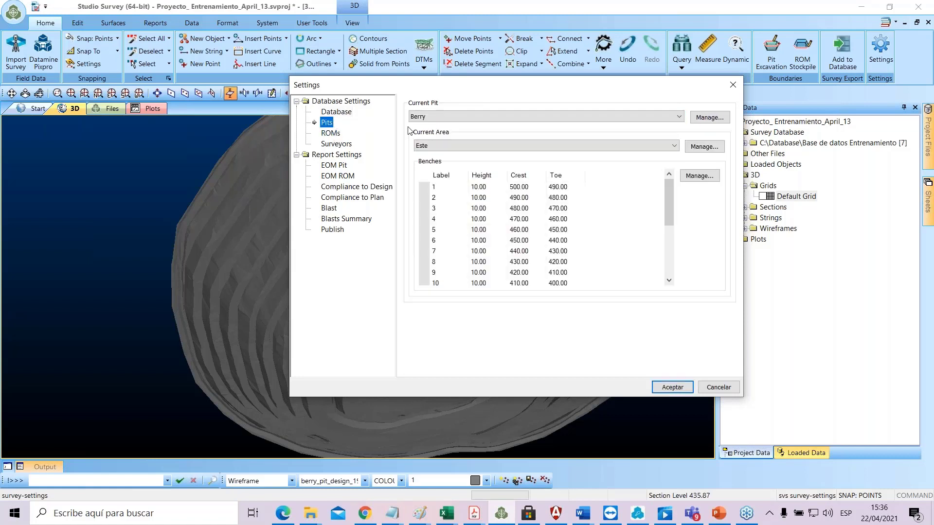
left_click(520, 120)
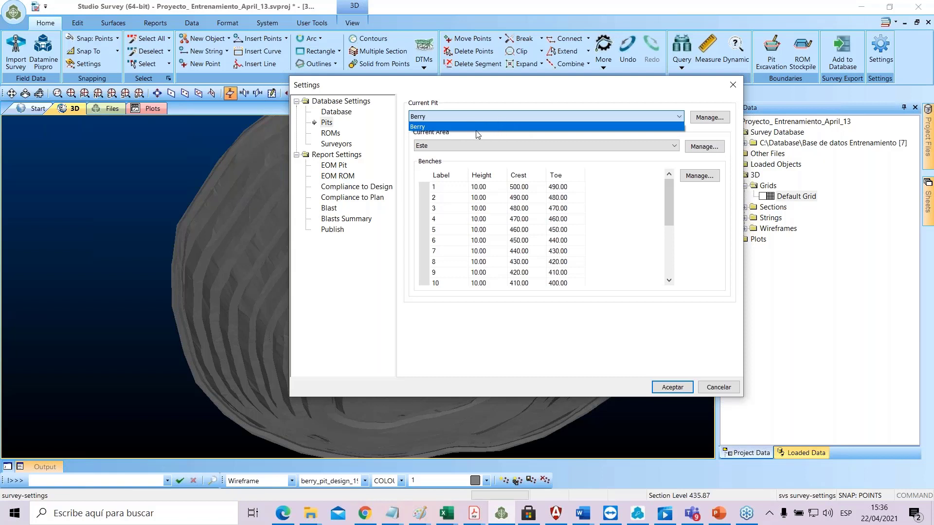
left_click(544, 149)
left_click(544, 150)
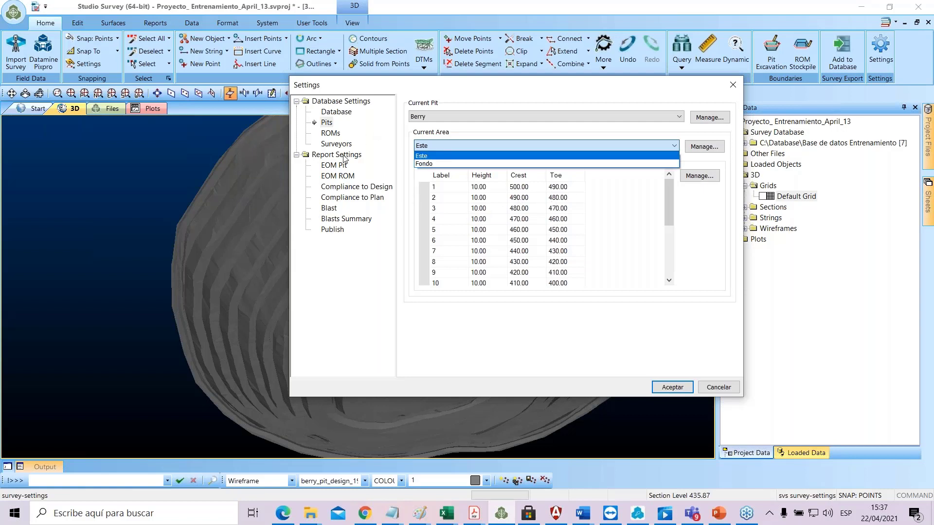
- Review the available ROM and the surveyor list in the database settings
left_click(331, 133)
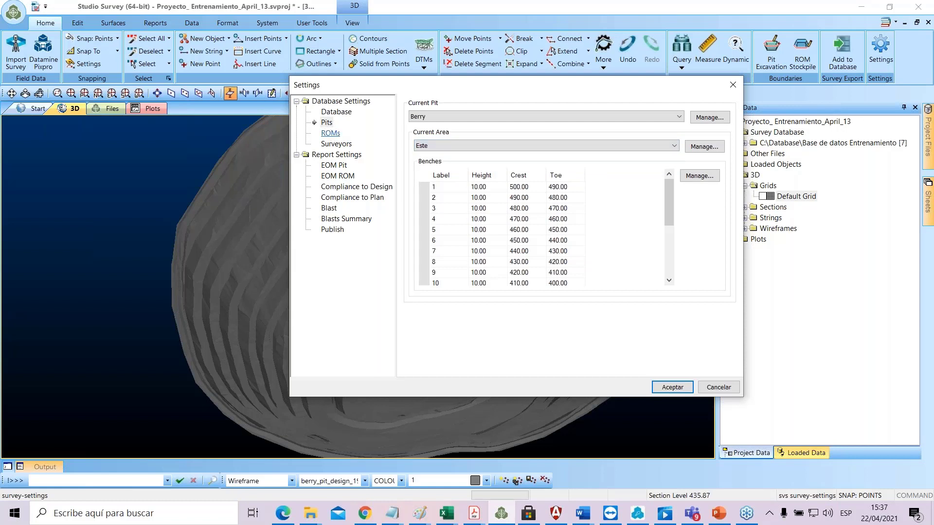
left_click(331, 133)
left_click(508, 114)
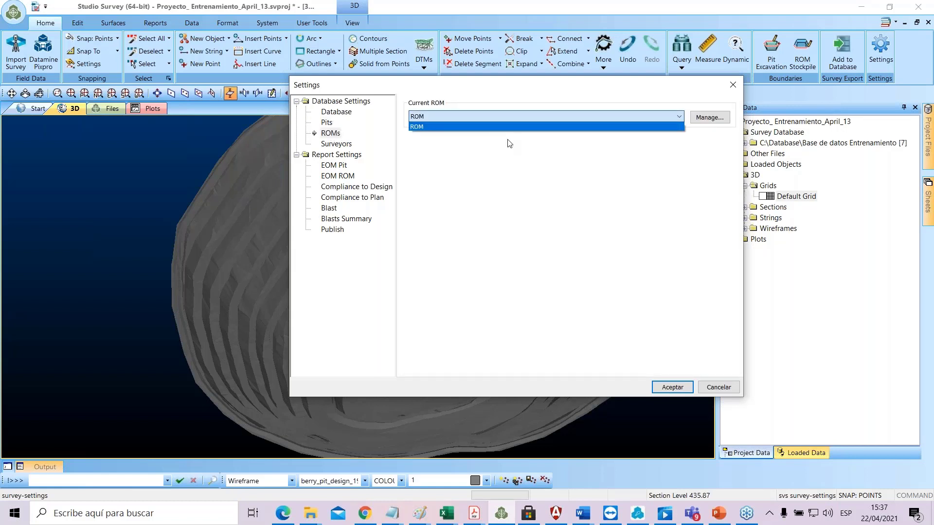
left_click(530, 127)
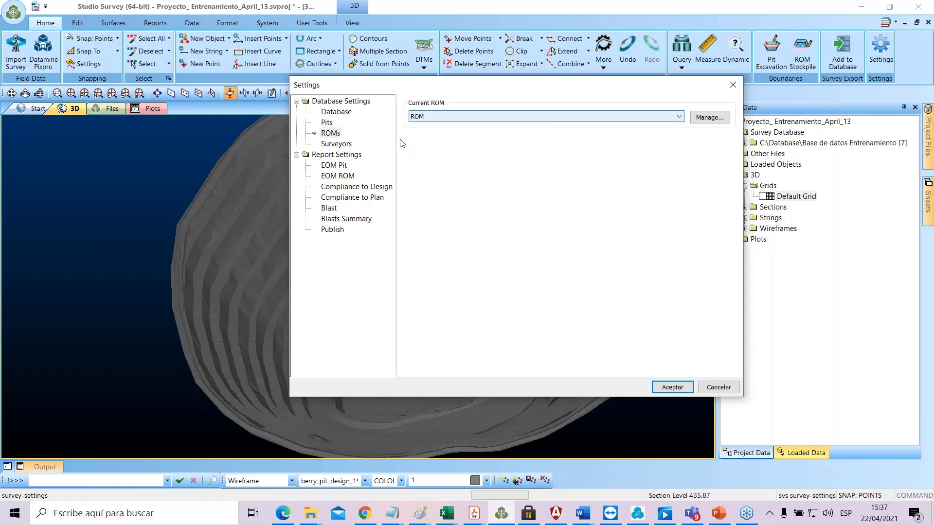
left_click(335, 144)
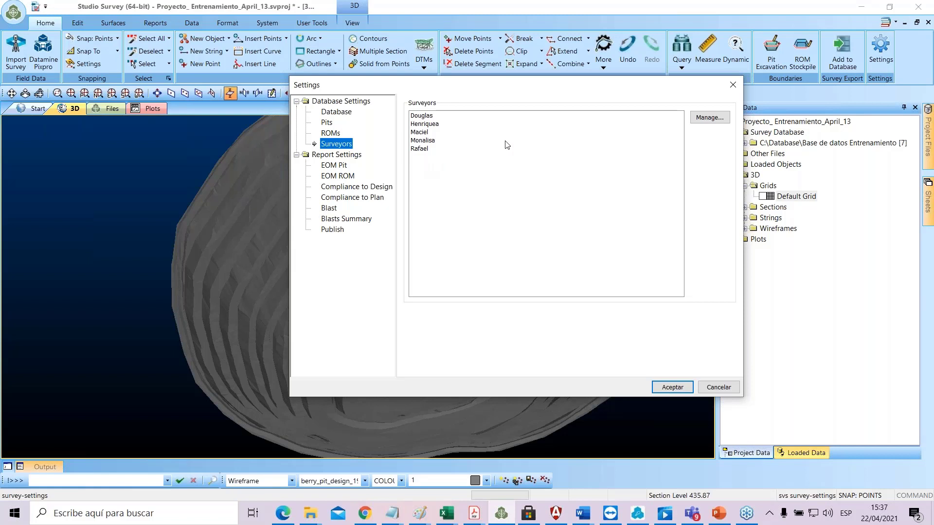
- Examine the EOM Pit report templates and Datamine, Excel and PDF preview options, and close the settings without changing them
left_click(343, 166)
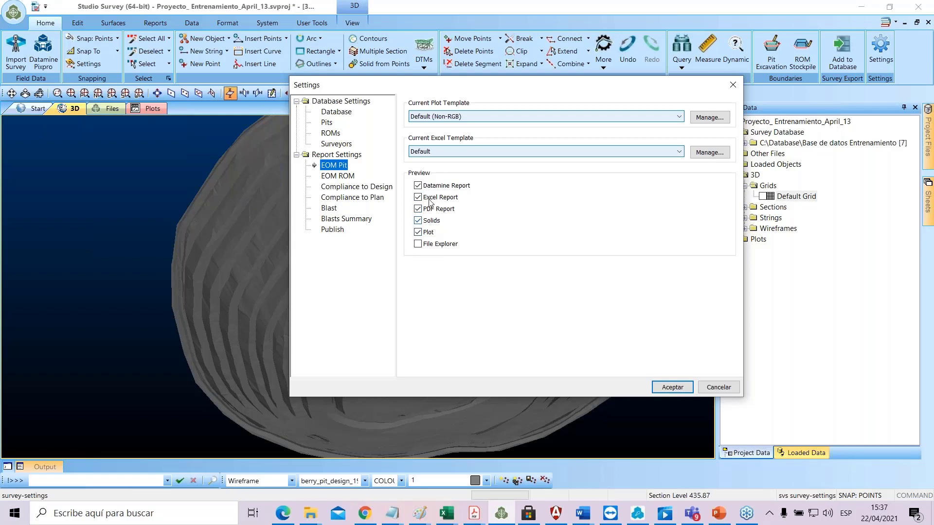
left_click(418, 185)
left_click(417, 197)
left_click(417, 209)
left_click(417, 208)
left_click(417, 197)
left_click(418, 185)
left_click(733, 85)
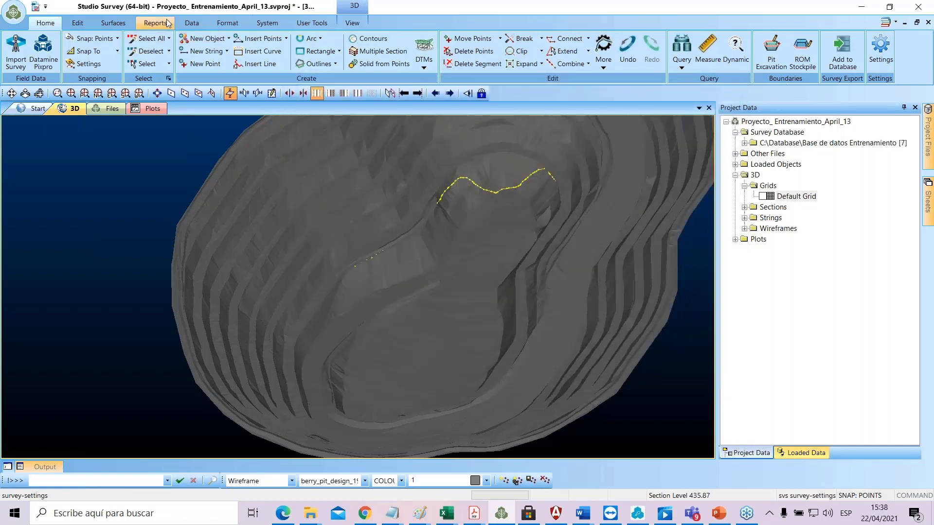
- Open the EOM Pit volume report and clear the 3D view by unloading all data and hiding the default grid
left_click(155, 23)
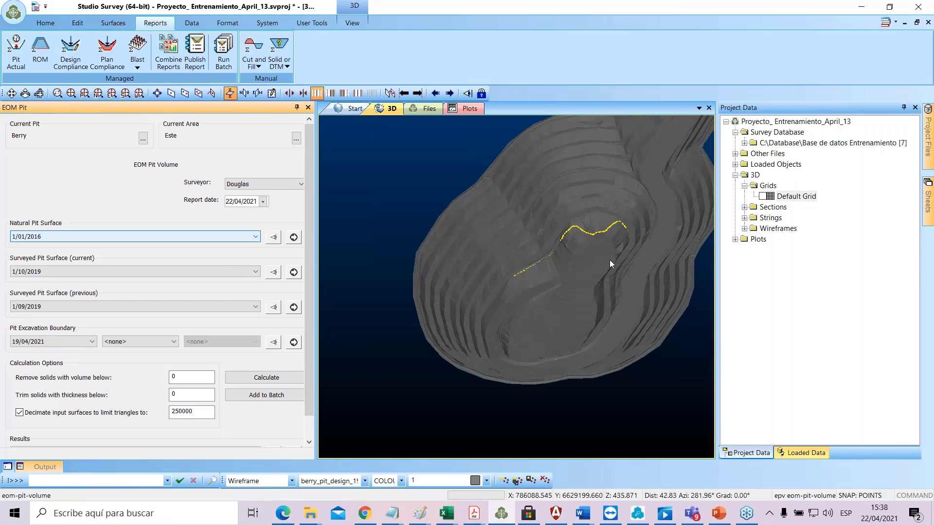
type("ua")
key("Return")
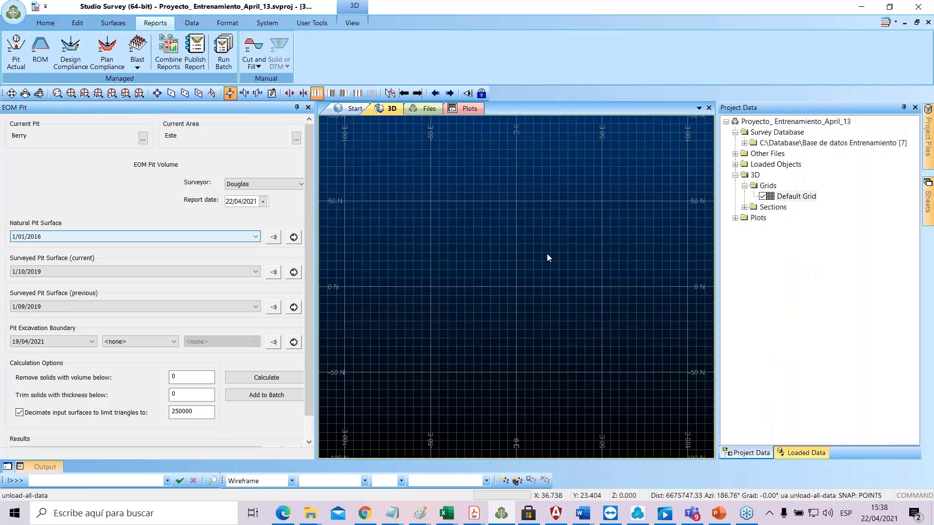
left_click(763, 197)
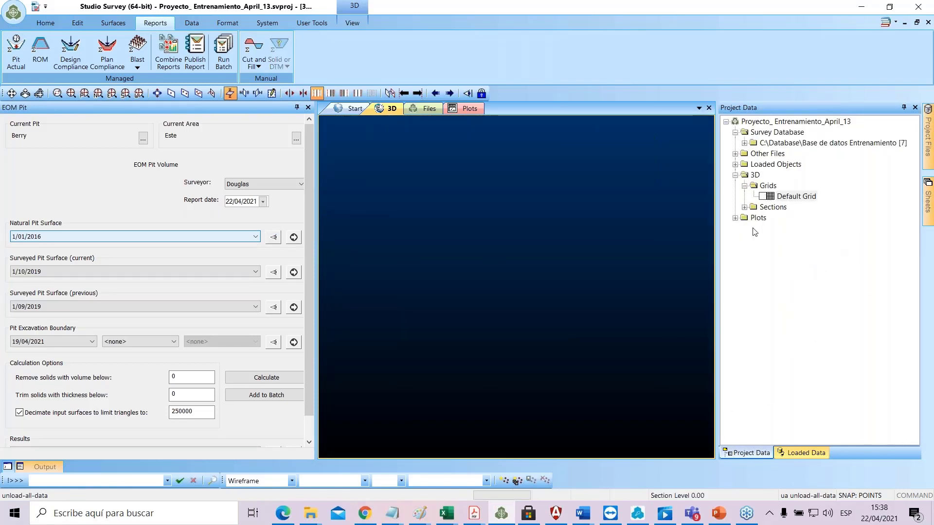
- Expand the Base de datos Entrenamiento survey database down to the 2016-01-01 natural pit surface
left_click(735, 132)
left_click(735, 132)
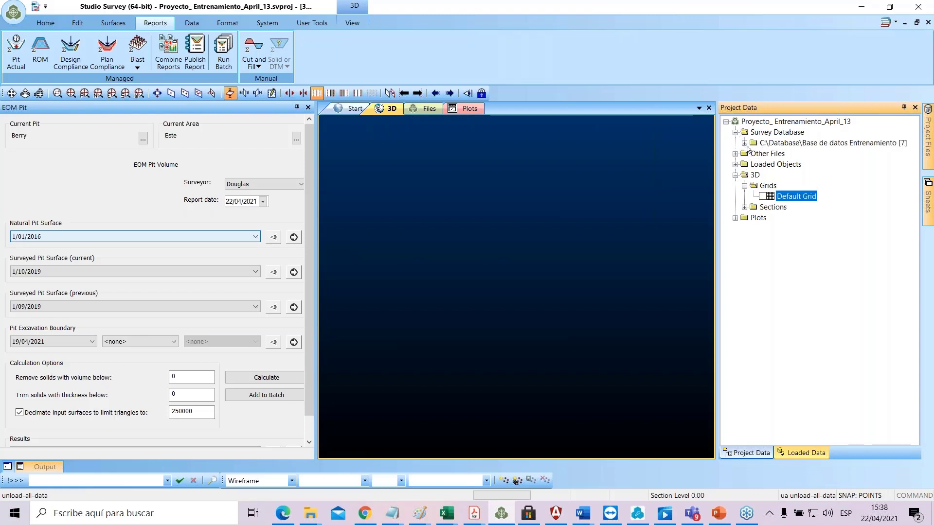
left_click(744, 143)
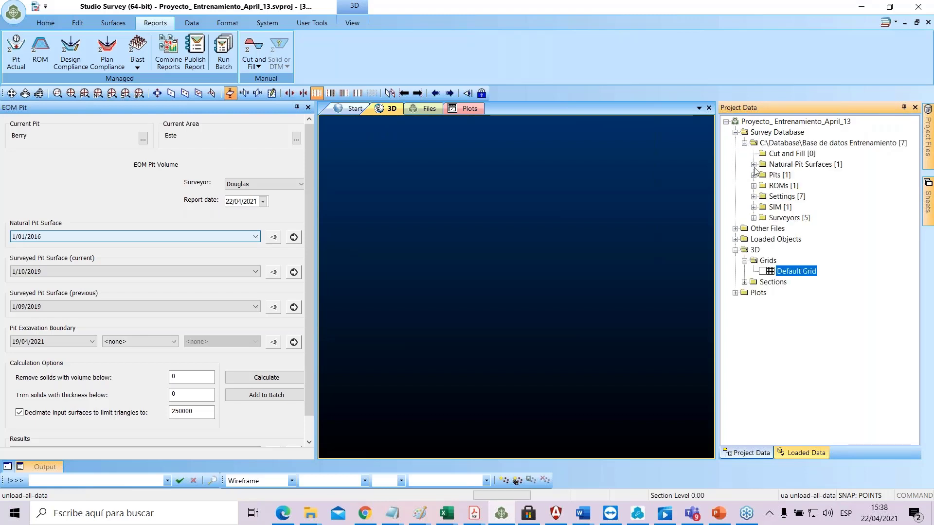
left_click(753, 165)
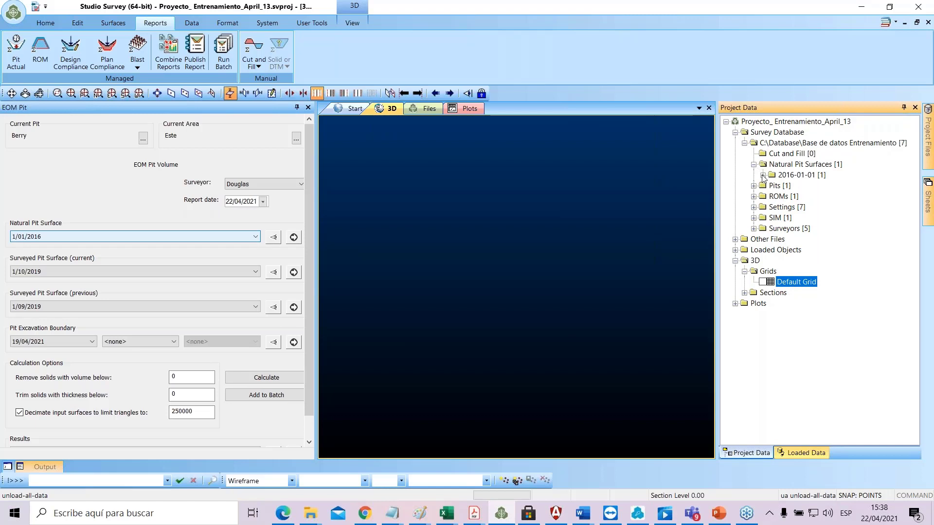
left_click(763, 175)
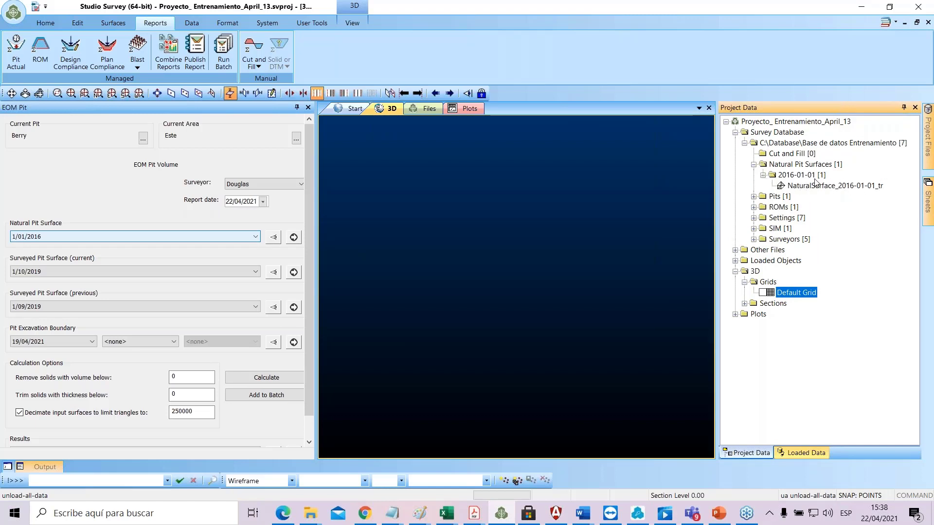
- Expand the Berry pit in the database to examine its areas, benches, designed surfaces and RL-420 blast bottom surface
left_click(754, 197)
left_click(763, 207)
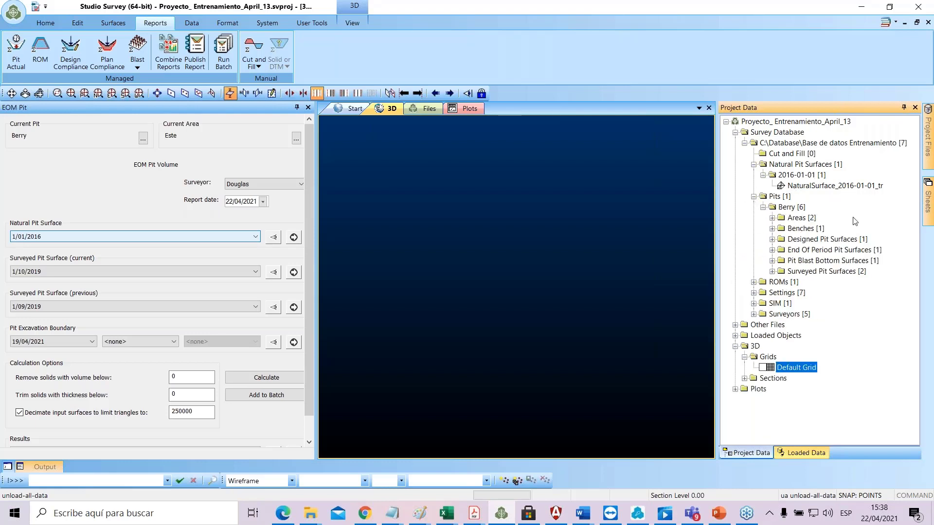
left_click(772, 218)
left_click(772, 250)
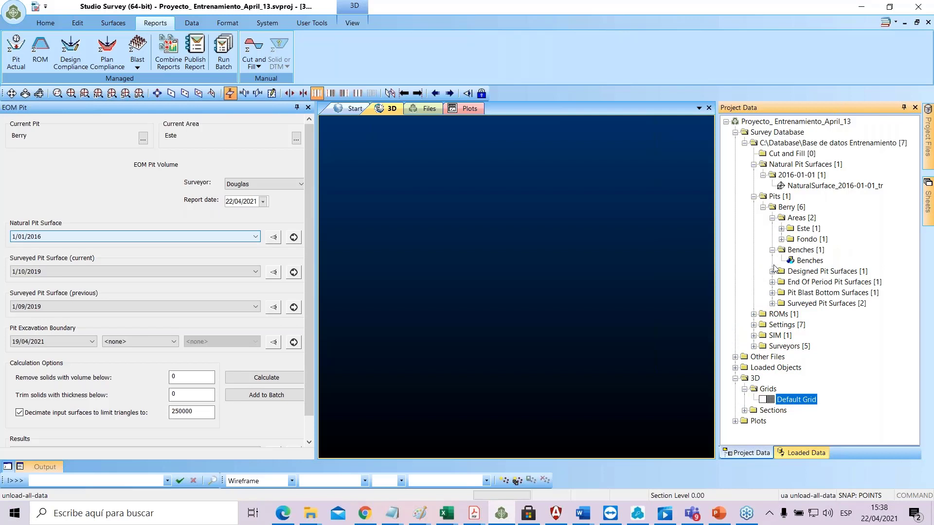
left_click(772, 271)
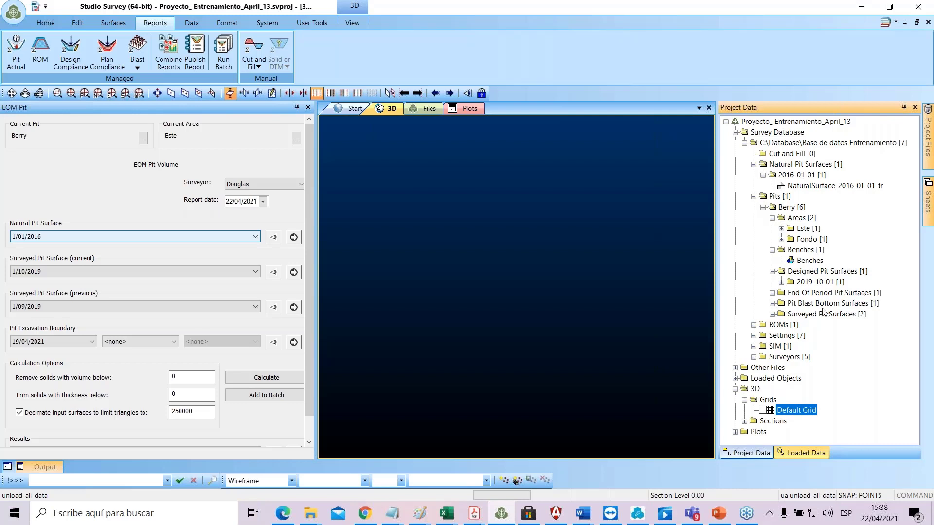
left_click(772, 303)
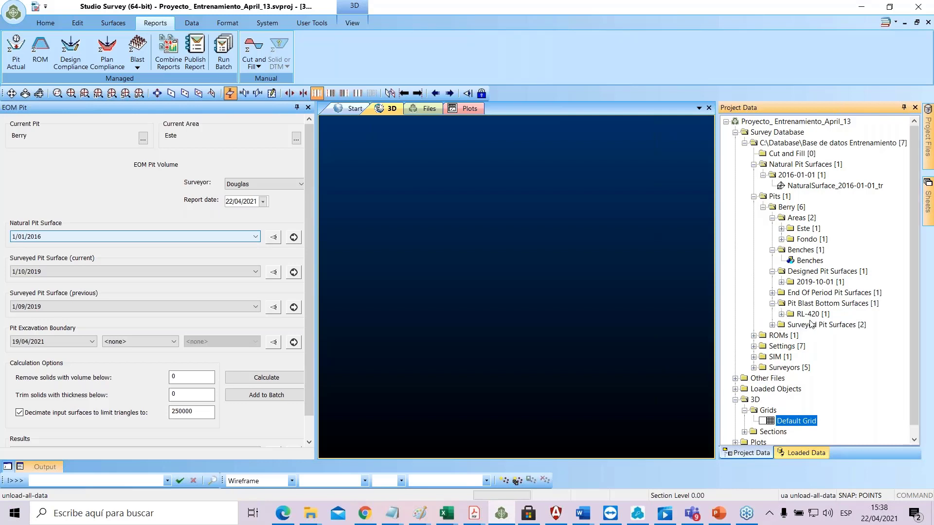
left_click(782, 315)
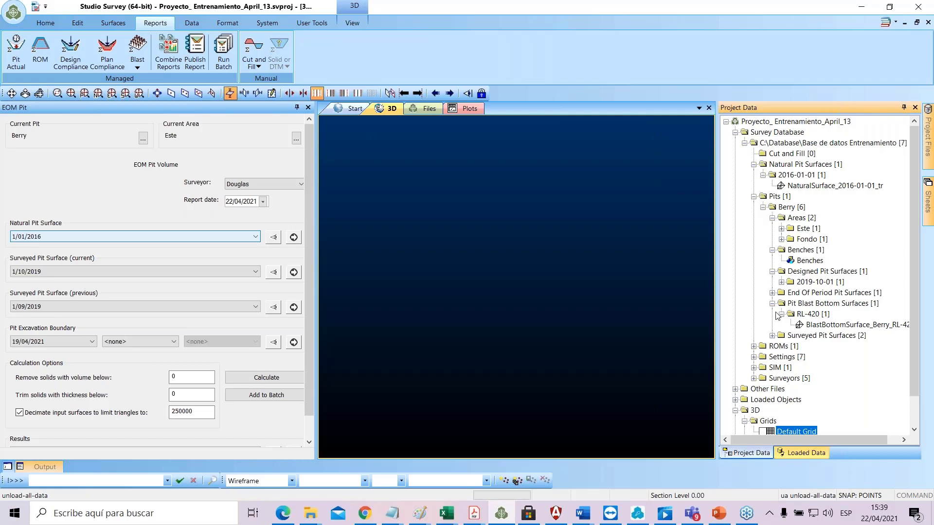
- Choose 1/01/2016 as the natural pit surface and 1/10/2019 as the current surveyed pit surface for the EOM Pit report
left_click(177, 241)
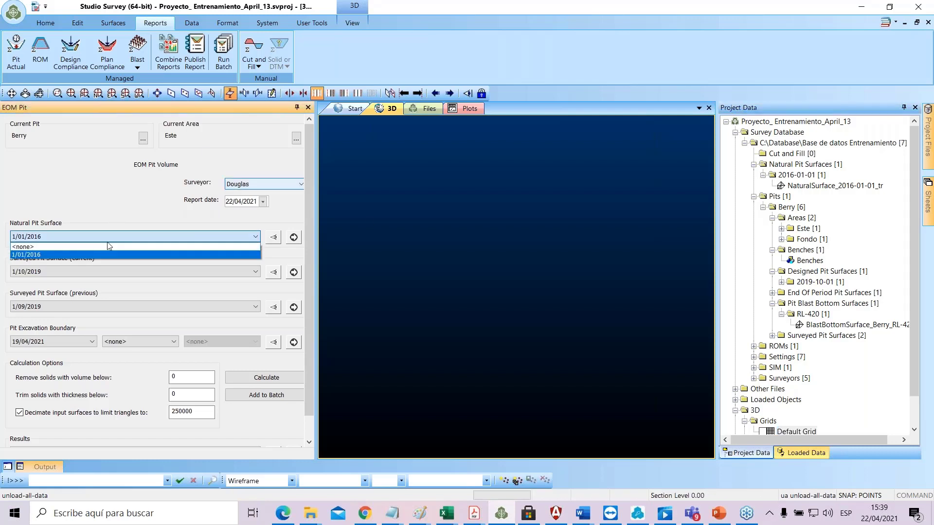
left_click(55, 252)
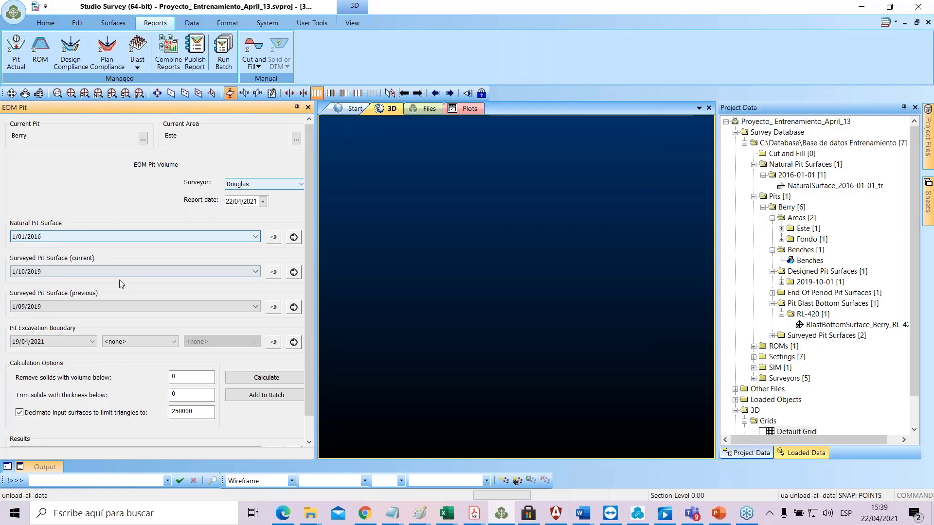
left_click(126, 273)
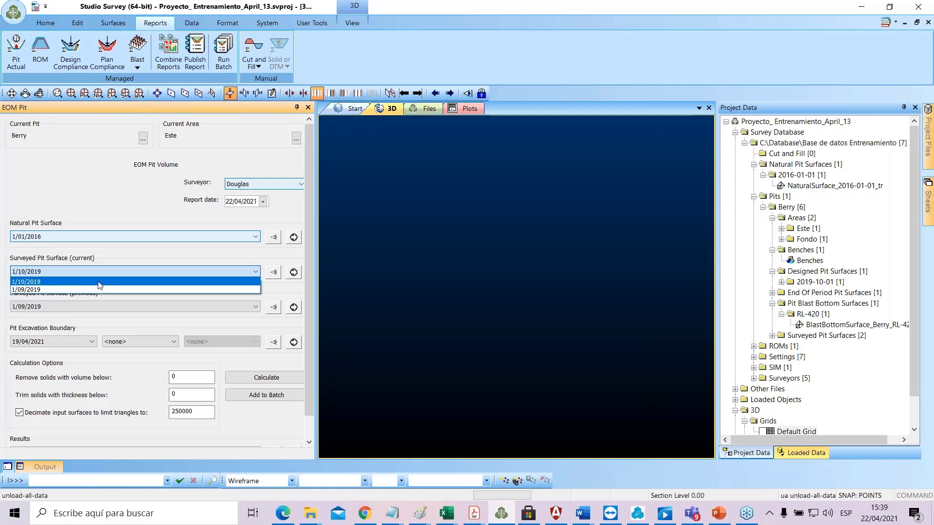
left_click(112, 258)
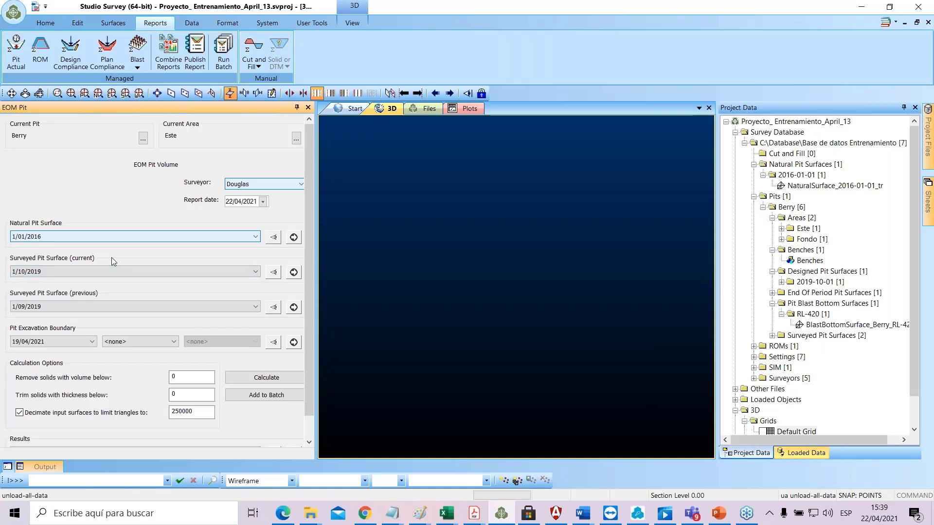
left_click(30, 274)
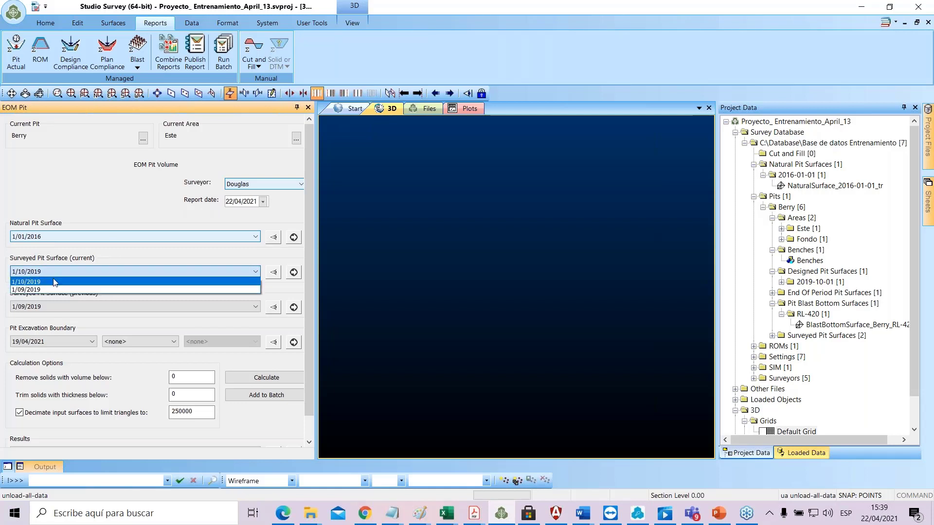
left_click(49, 287)
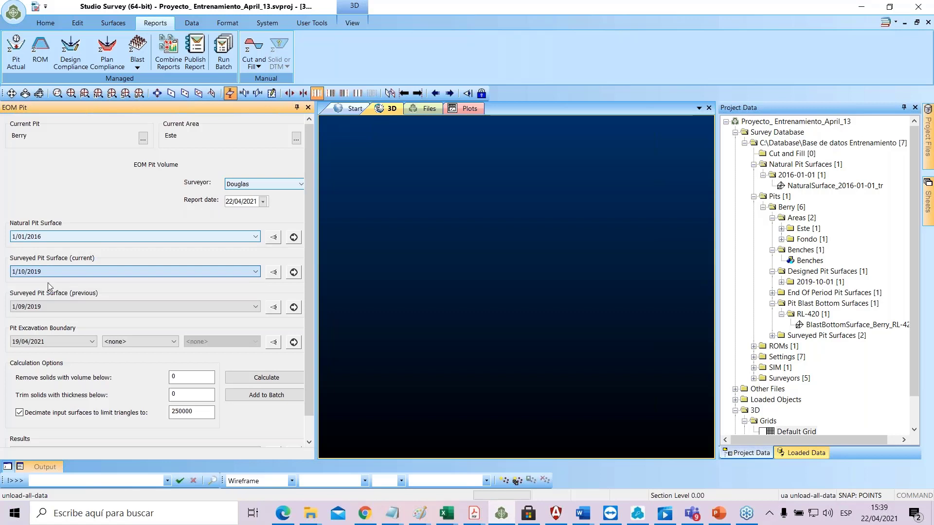
- Choose 1/09/2019 as the previous surveyed pit surface and load the natural pit surface into the 3D view
left_click(69, 307)
left_click(61, 323)
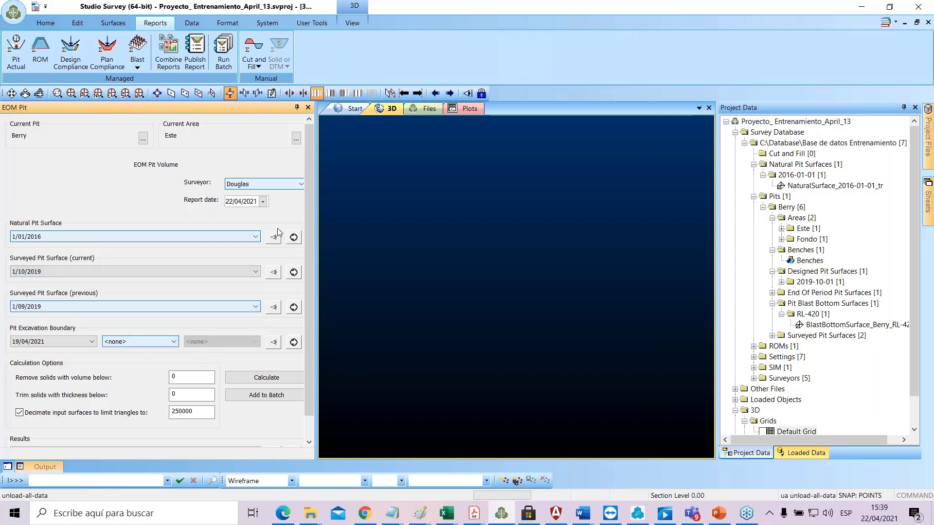
left_click(293, 237)
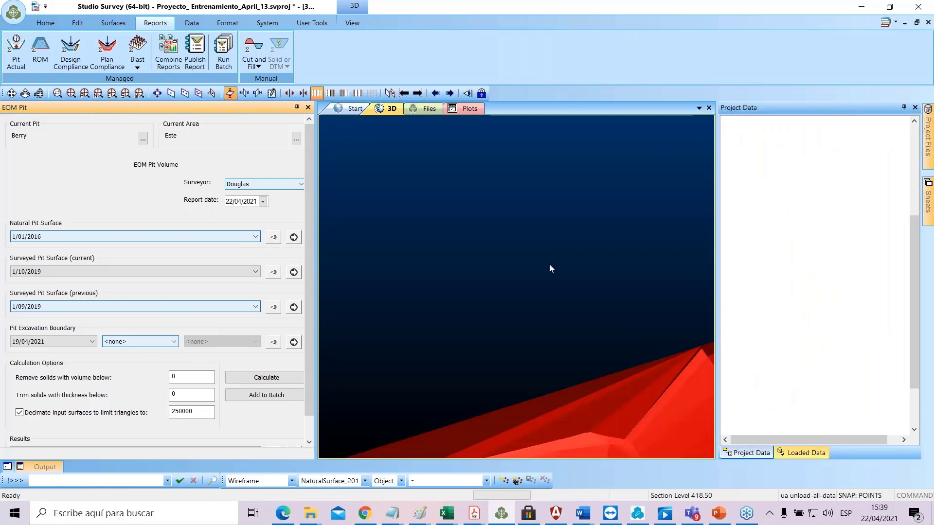
scroll(546, 316, "down", 1)
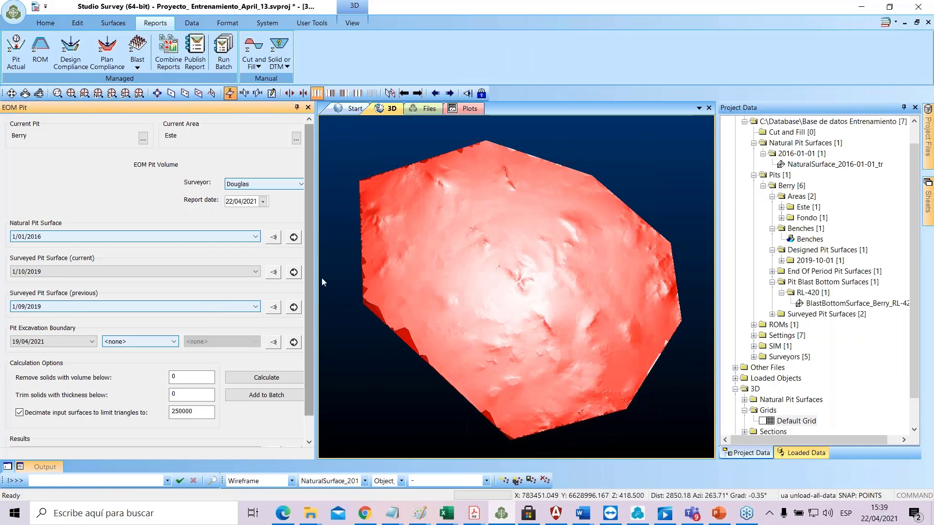
left_click_drag(469, 270, 482, 350)
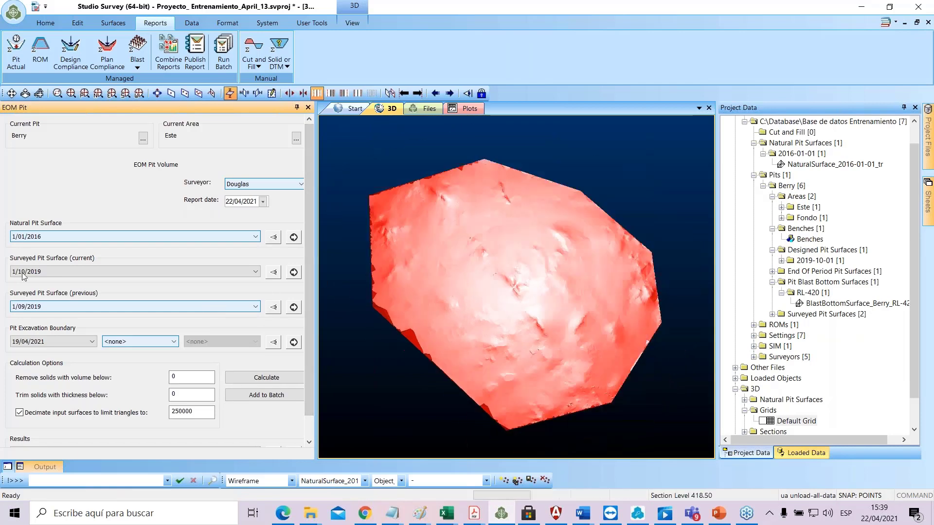
- Load the current surveyed pit surface of 1/10/2019 alongside the natural surface and tilt the model to an oblique view
left_click(294, 272)
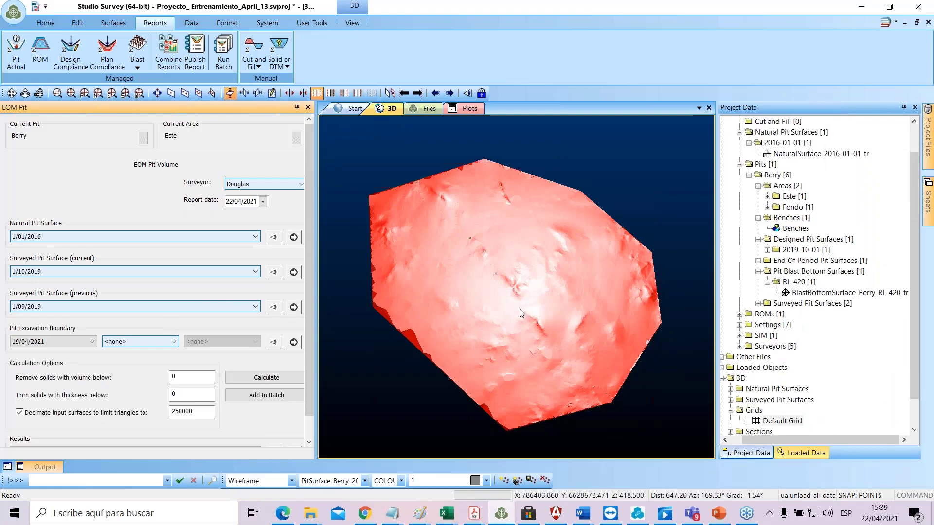
left_click_drag(520, 309, 483, 351)
left_click(928, 202)
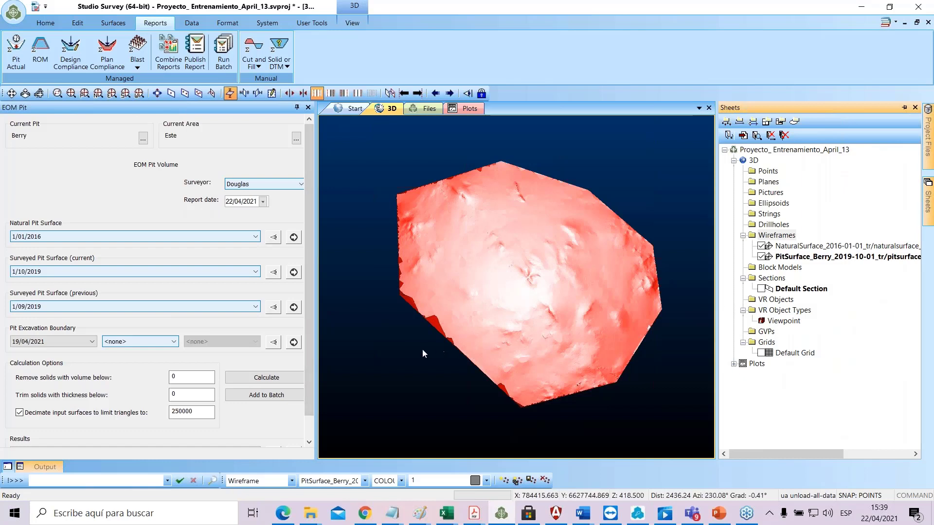
left_click_drag(407, 342, 486, 209)
- Hide the NaturalSurface_2016-01-01 wireframe so that only the surveyed Berry pit is shown up close
mouse_move(928, 197)
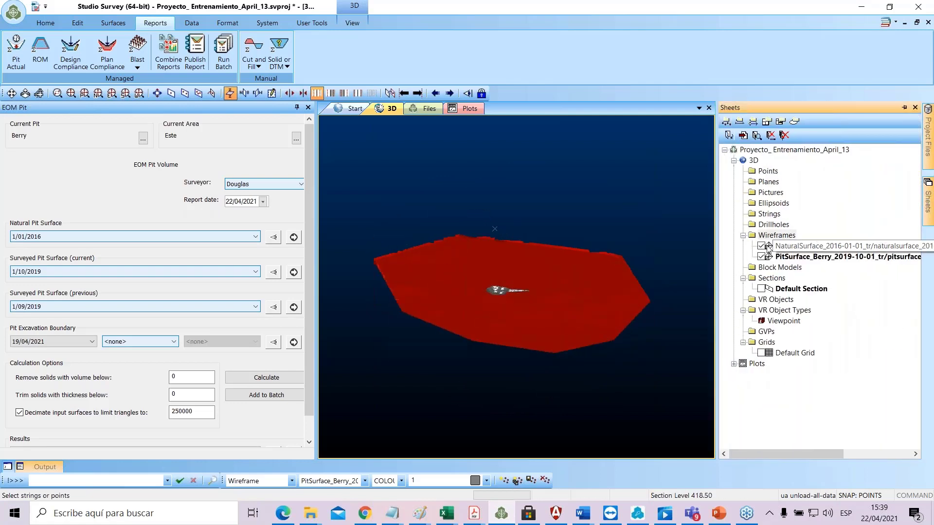
left_click(765, 251)
scroll(532, 292, "up", 5)
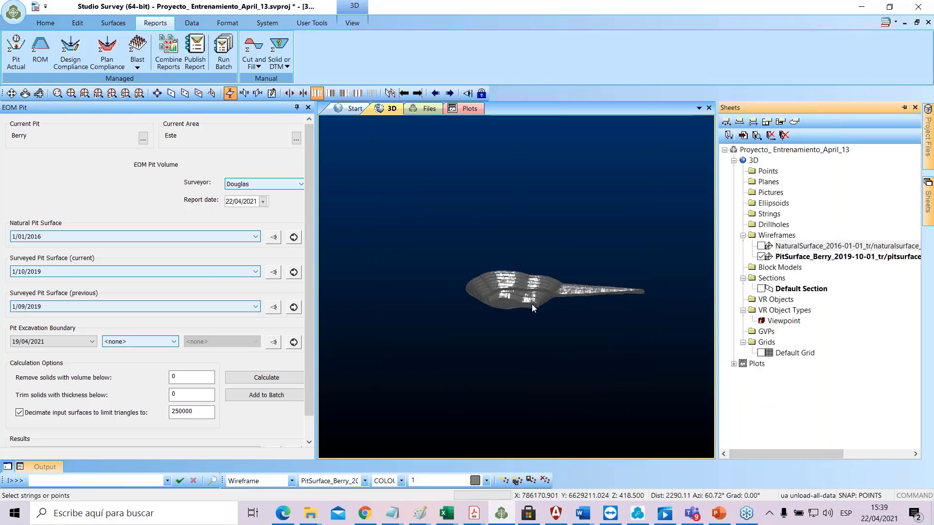
left_click_drag(526, 302, 499, 250)
scroll(500, 258, "up", 4)
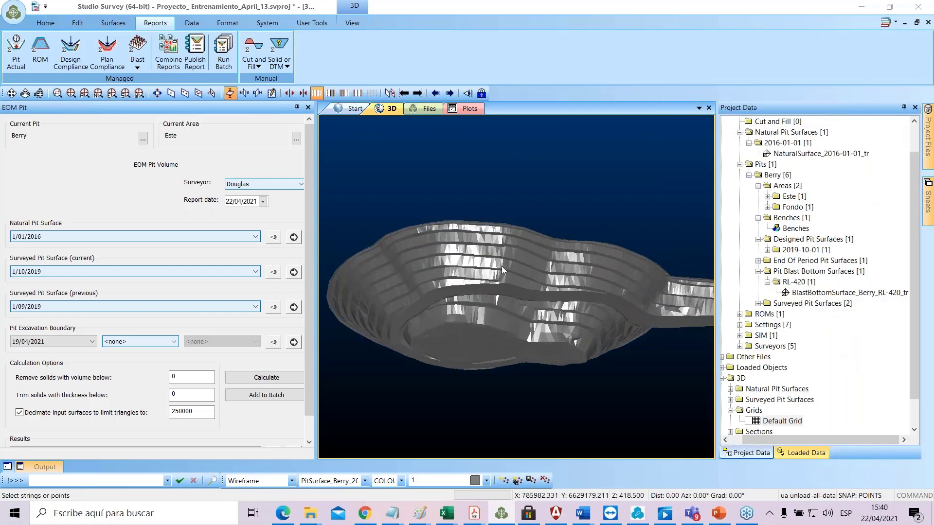
- Turn off the shiny surface option for the 2019-10-01 pit wireframe and load the previous surveyed pit surface of 1/09/2019
double_click(502, 267)
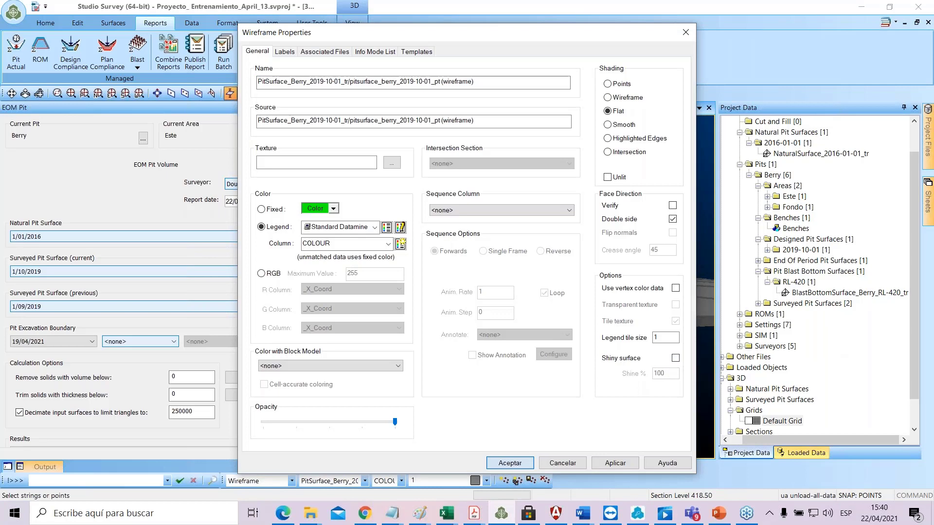
left_click(509, 458)
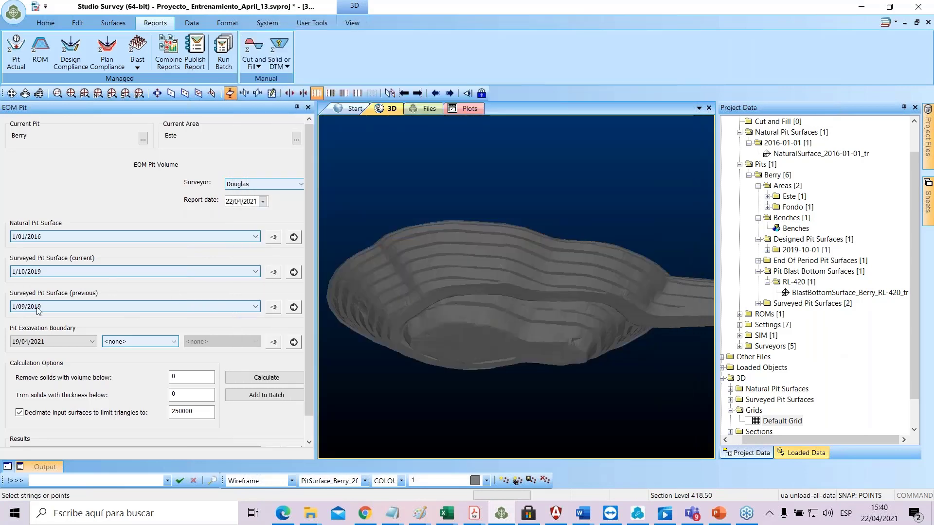
left_click(40, 308)
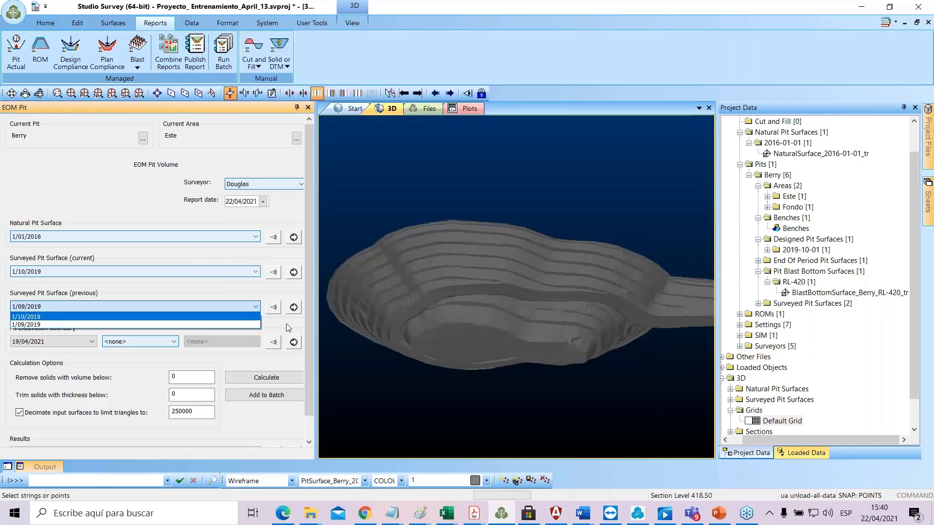
left_click(296, 308)
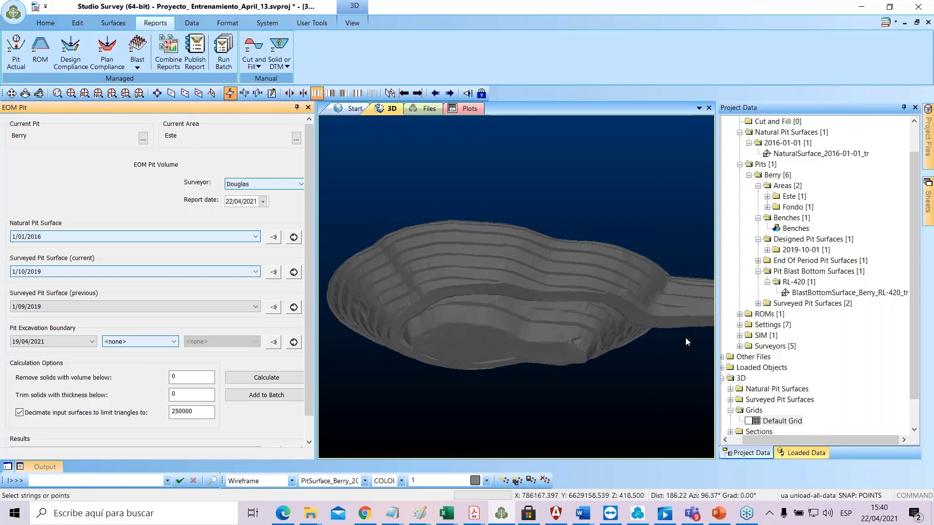
left_click(928, 200)
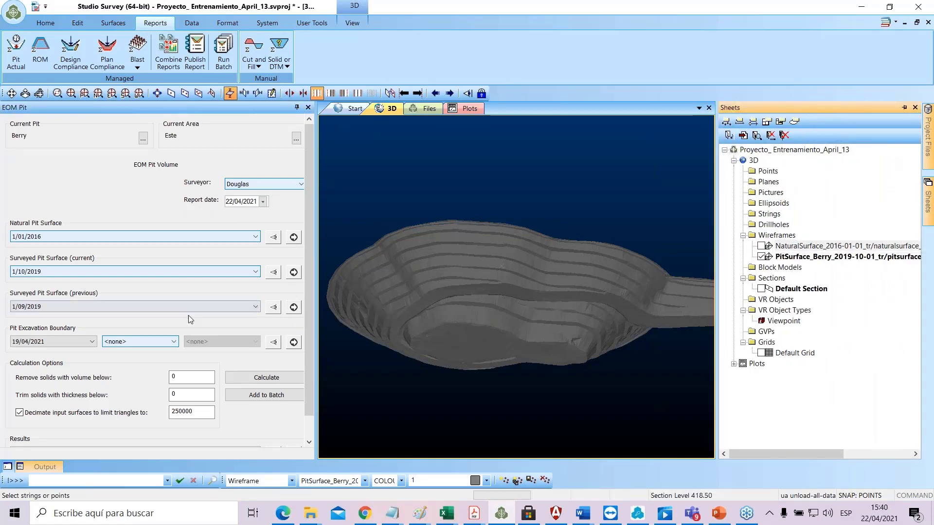
left_click(273, 307)
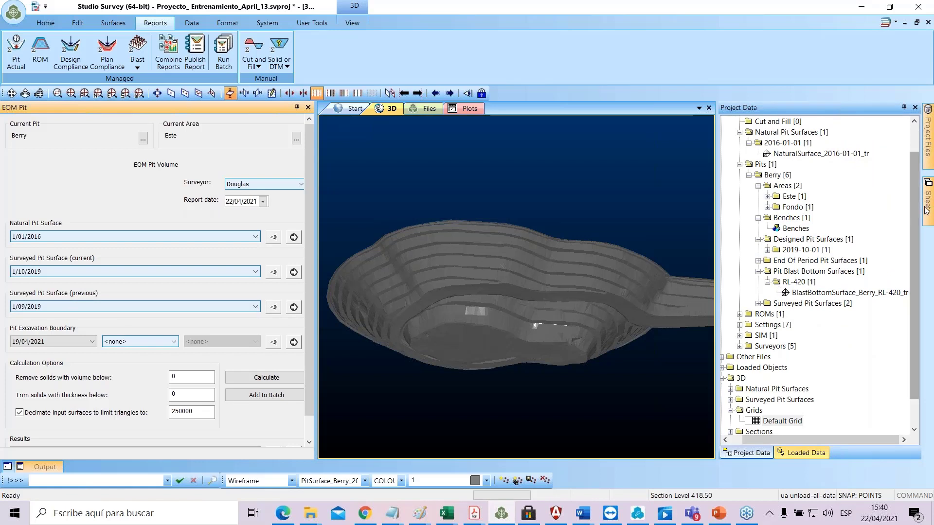
- Display the 2019-09-01 pit surface in fixed green and compare it with the 2019-10-01 surface around the pit floor
double_click(512, 264)
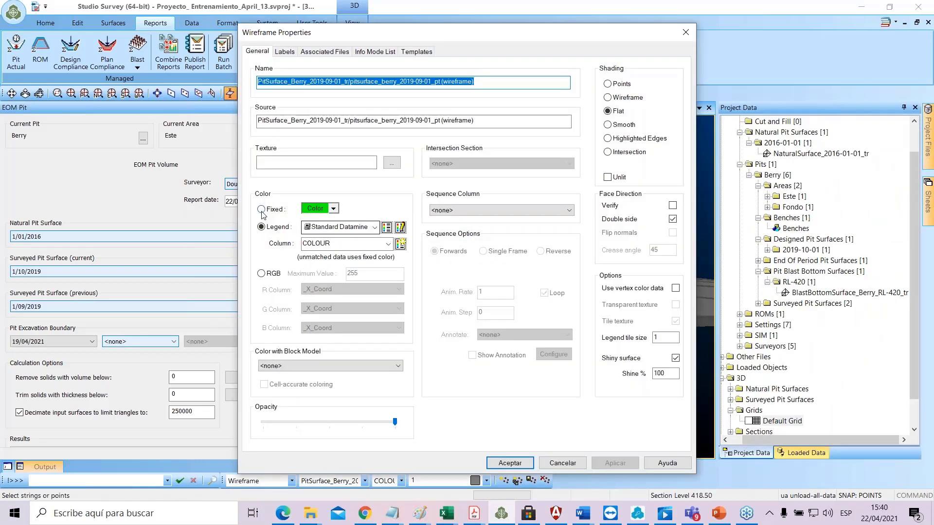
key("Return")
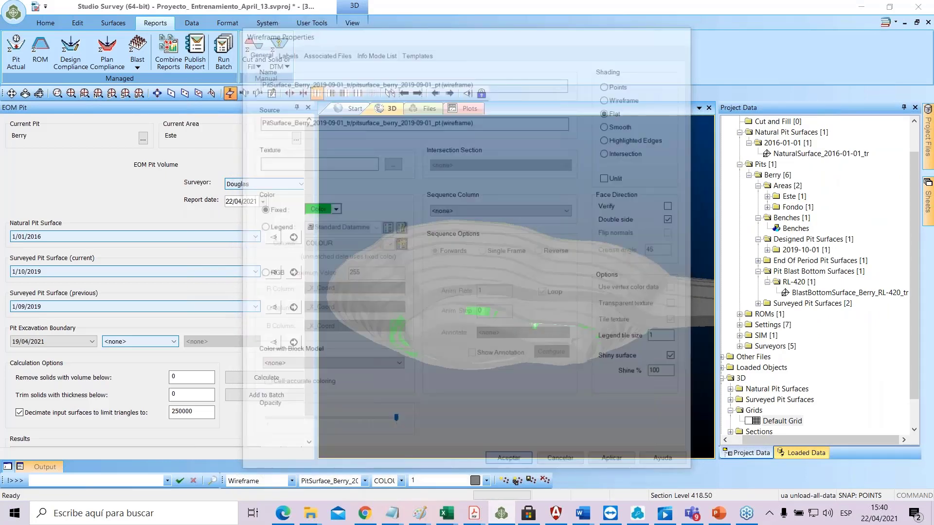
scroll(404, 346, "up", 8)
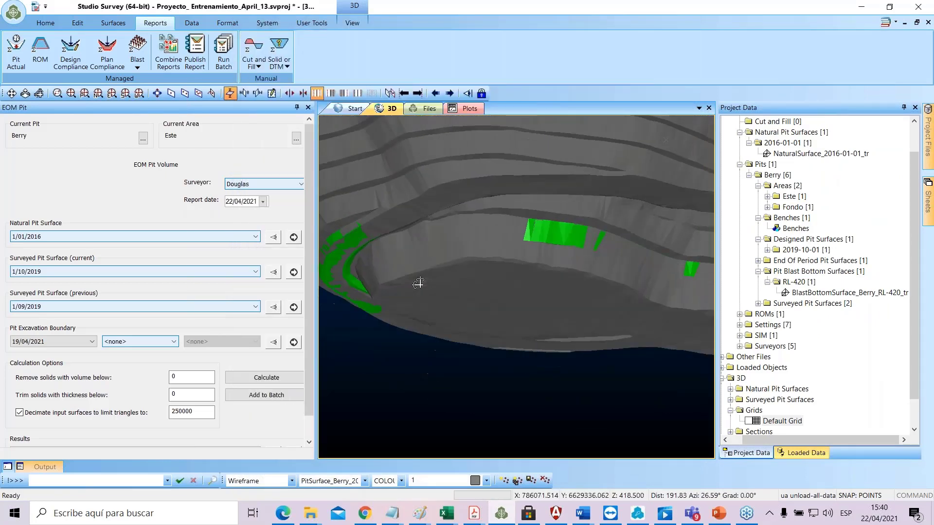
left_click_drag(425, 269, 694, 295)
left_click_drag(583, 305, 508, 304)
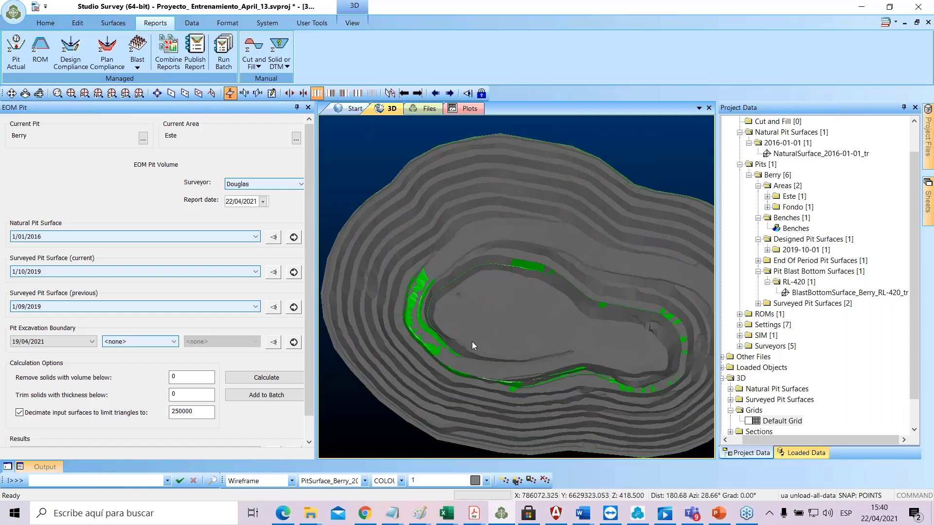
left_click_drag(469, 340, 518, 297)
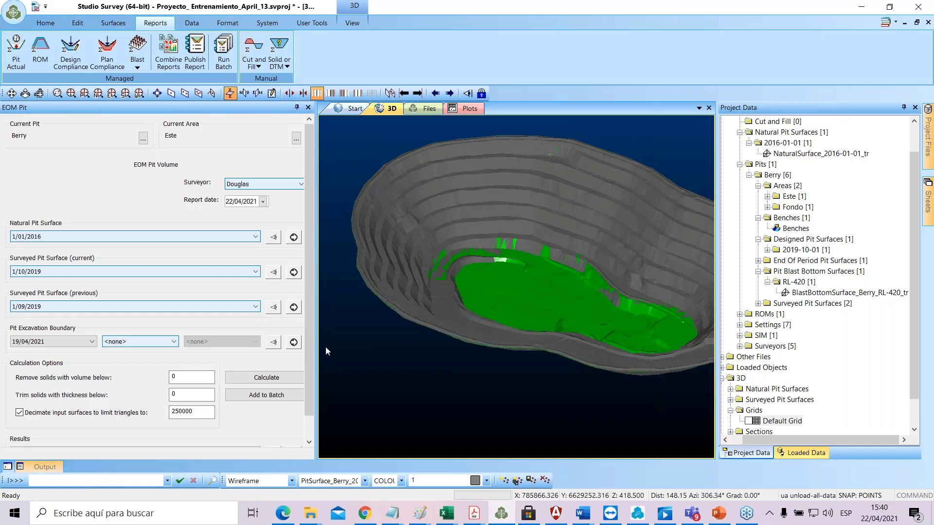
- Choose 19/04/2021 as the pit excavation boundary date and calculate the EOM Pit volumes
left_click(73, 341)
left_click(73, 360)
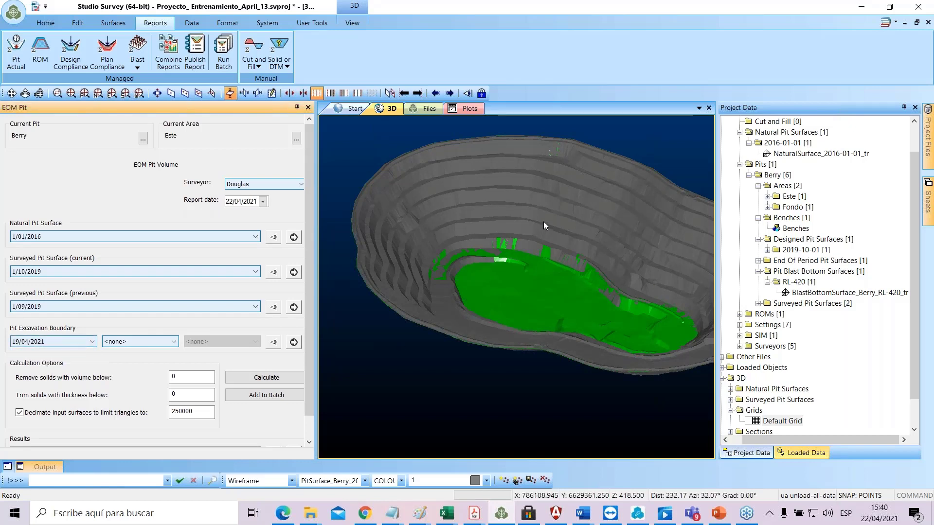
left_click(280, 380)
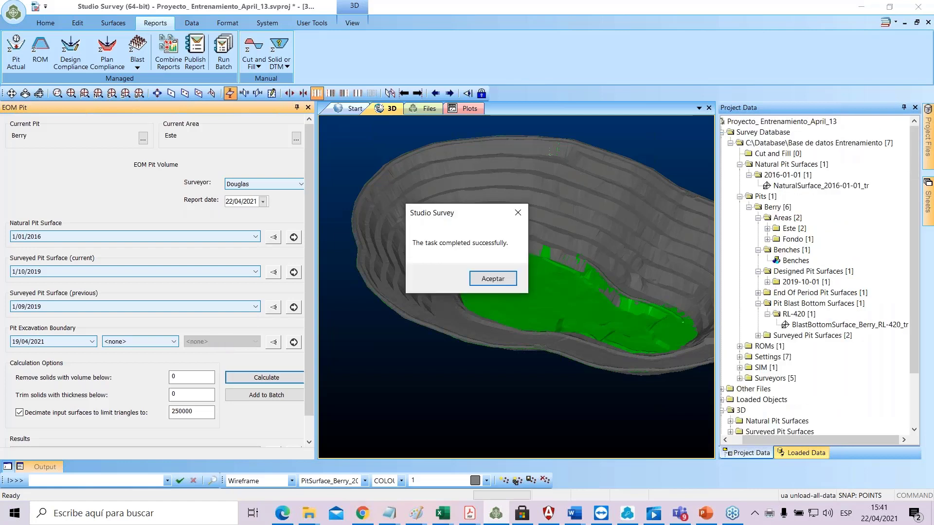
left_click(492, 278)
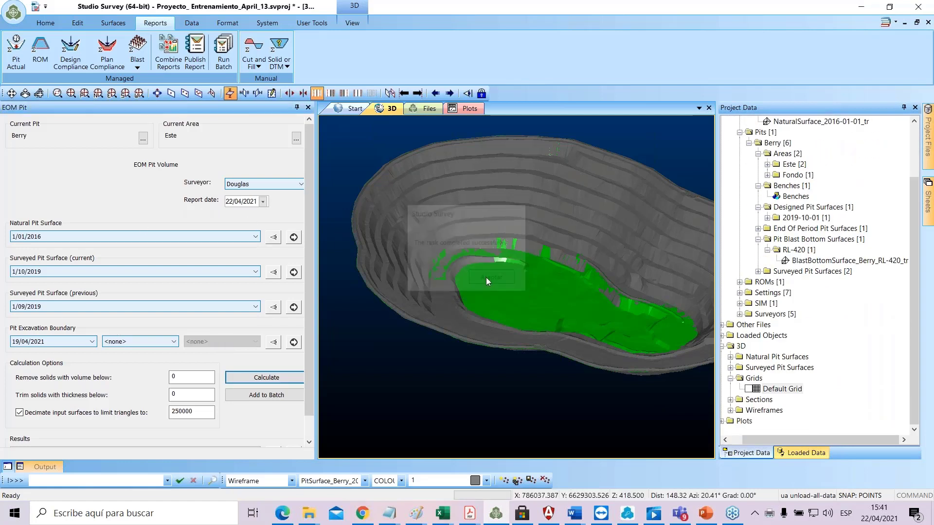
- Load the 19/04/2021 surveyor's excavation boundary and the 15:40:59 calculation results into the 3D view
left_click(302, 345)
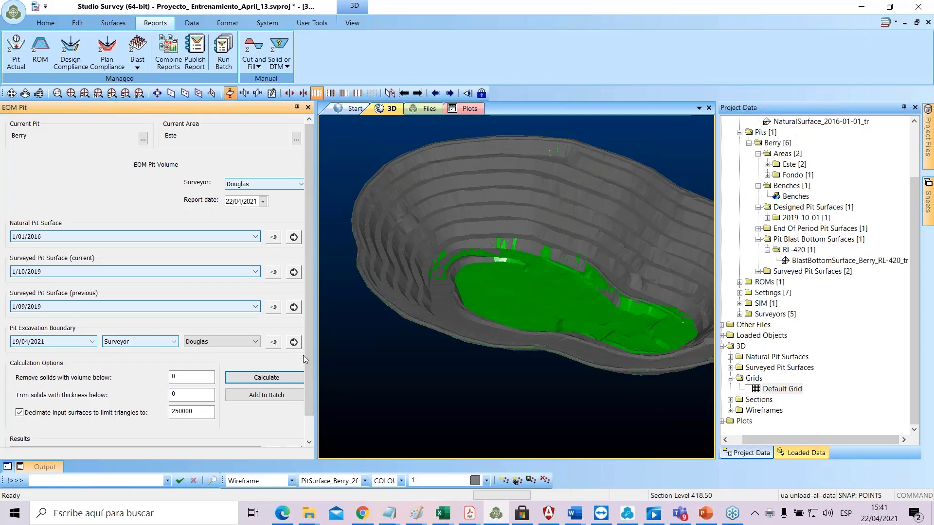
left_click(92, 342)
left_click(48, 354)
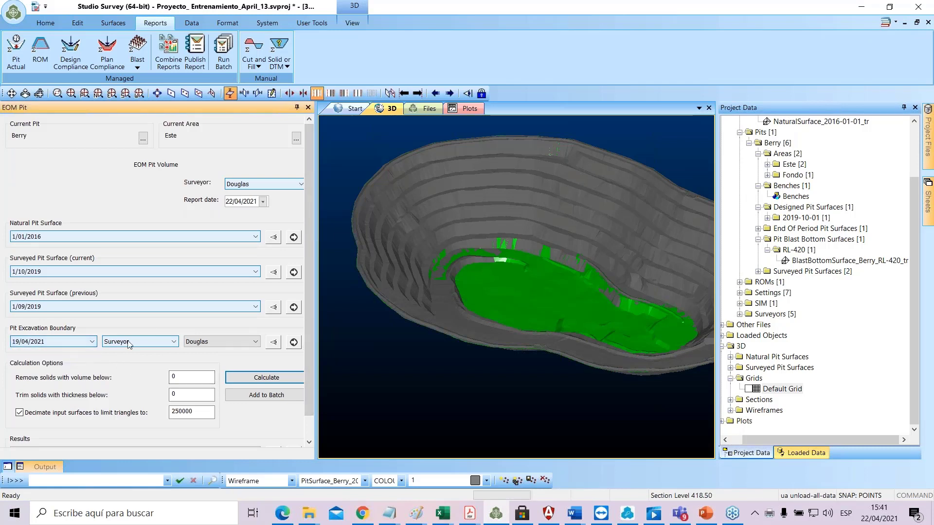
left_click(293, 343)
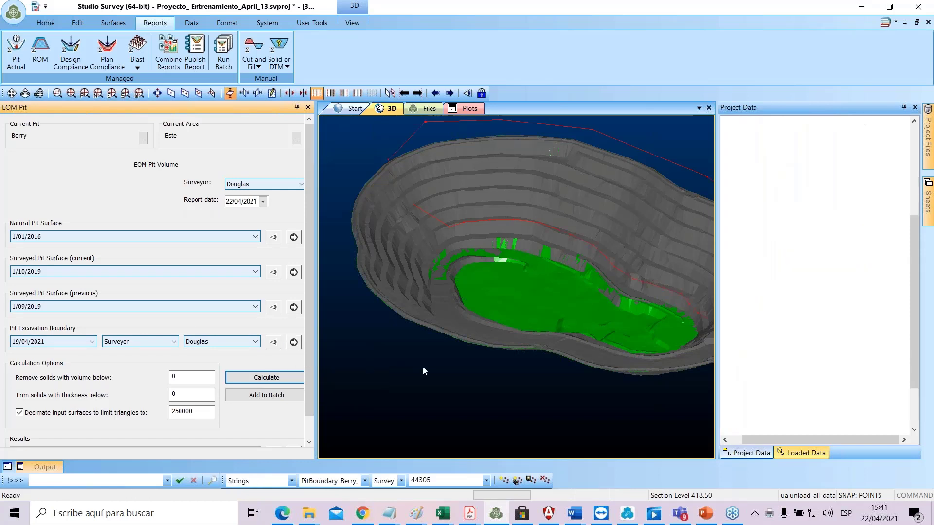
left_click(270, 395)
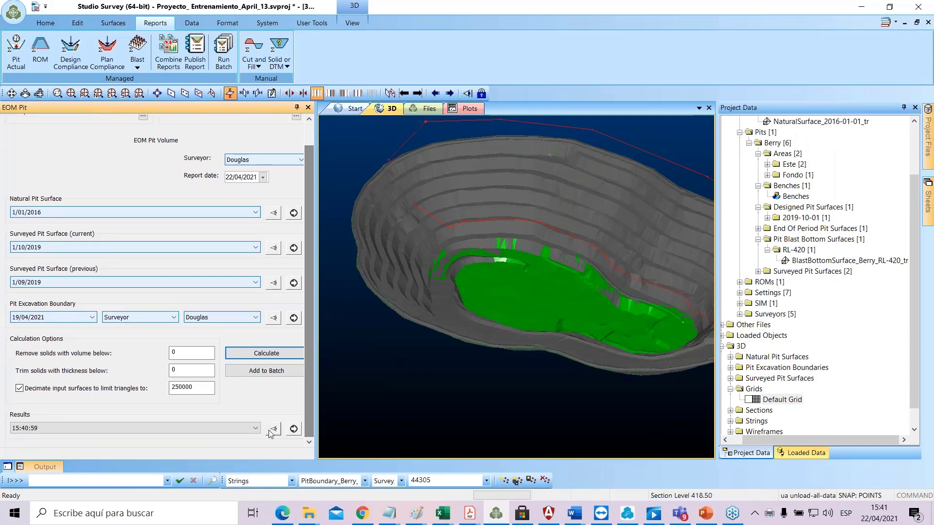
left_click(292, 430)
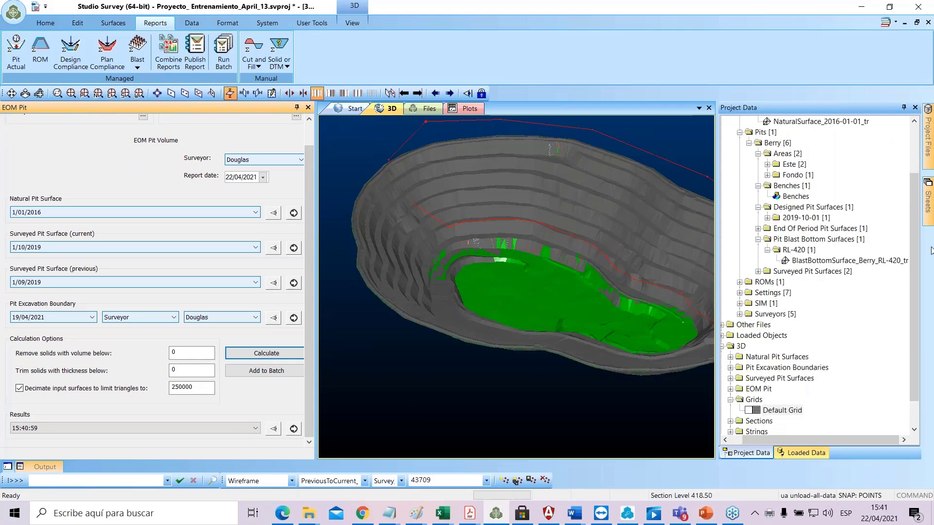
- Unload all data from the 3D view
mouse_move(928, 214)
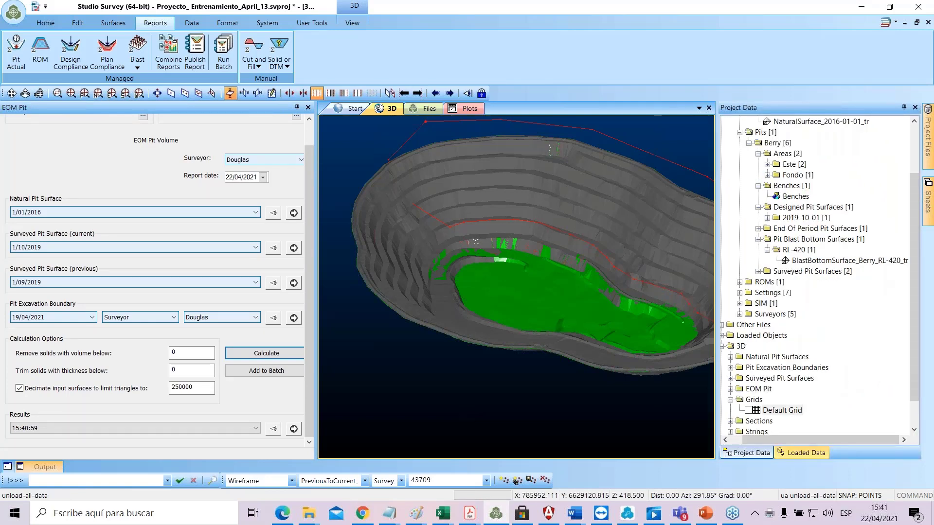
key("Return")
left_click(475, 284)
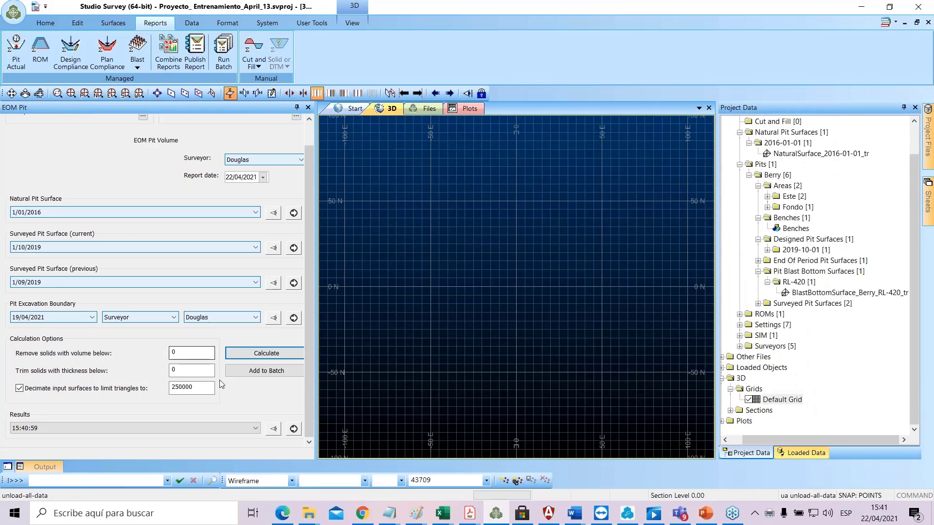
- Load only the 15:40:59 EOM Pit results into the 3D view and hide the default grid
left_click(294, 428)
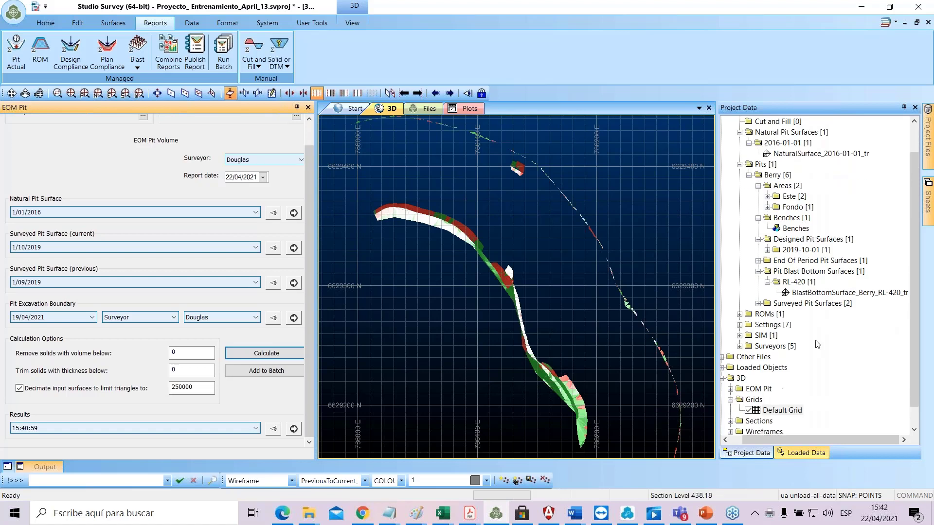
left_click(930, 210)
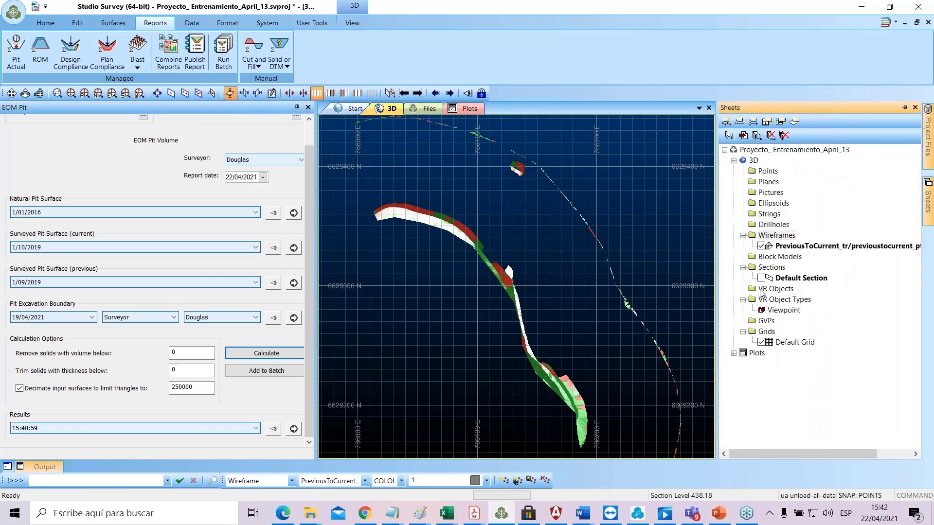
left_click(761, 343)
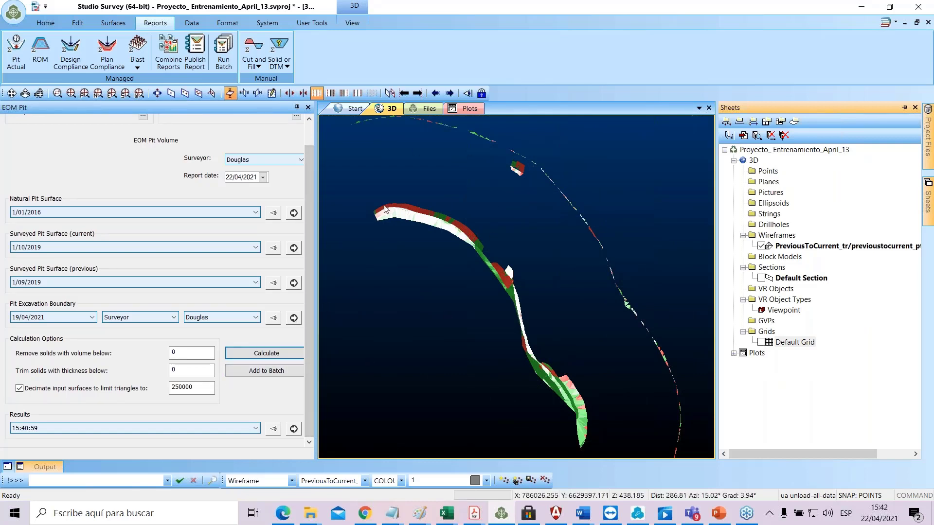
- Open the PreviousToCurrent_tr table in Datamine Table Previewer and switch to the Pit Actual report, Report.pdf, in Adobe Acrobat Reader
left_click(303, 339)
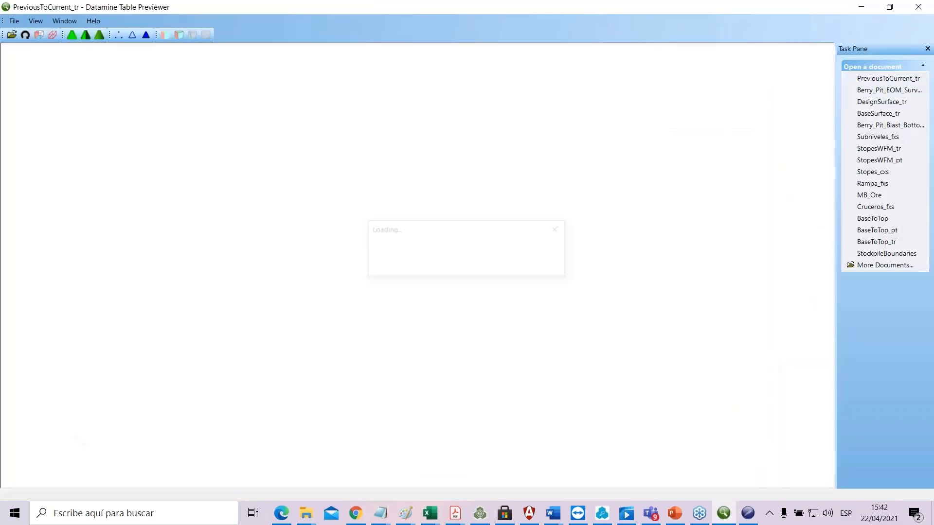
key("alt+Tab")
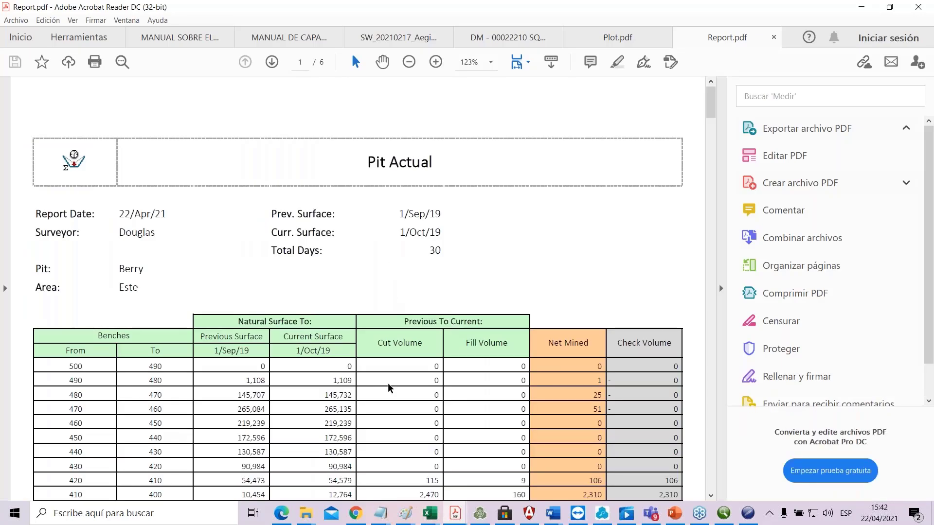
- Examine the Pit Actual report's bench volume table, including surface dates, totals and check volume, plus the report date and surveyor details
scroll(389, 386, "down", 5)
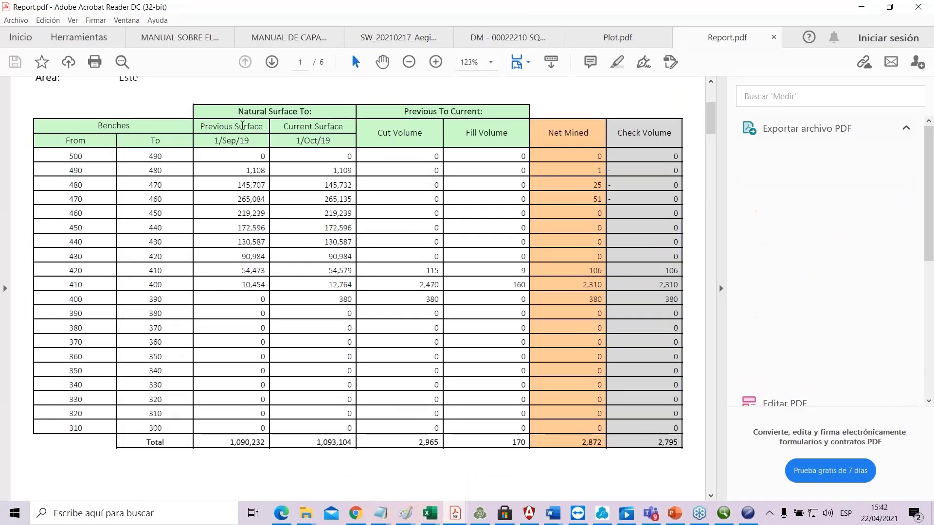
left_click_drag(316, 113, 238, 111)
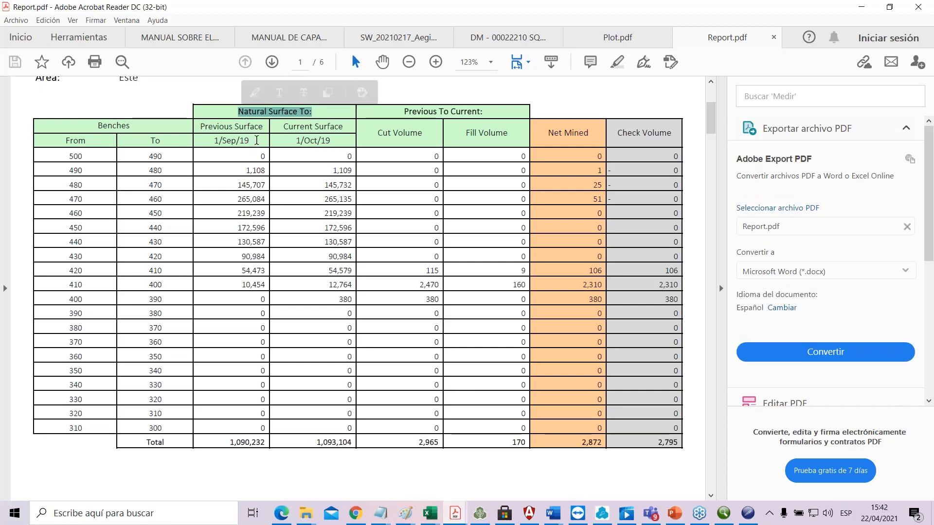
left_click_drag(257, 140, 219, 141)
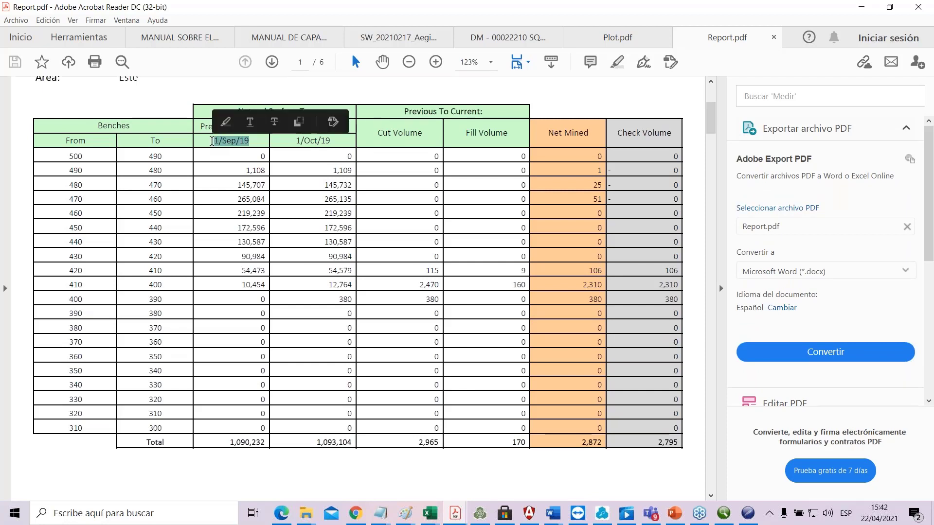
left_click_drag(343, 140, 317, 173)
left_click(466, 185)
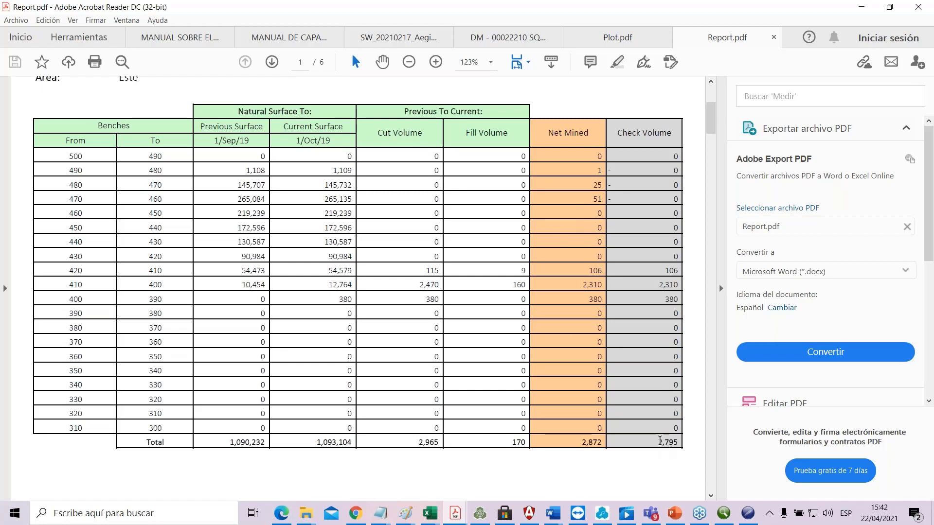
left_click_drag(660, 441, 680, 441)
left_click(511, 440)
scroll(512, 439, "up", 5)
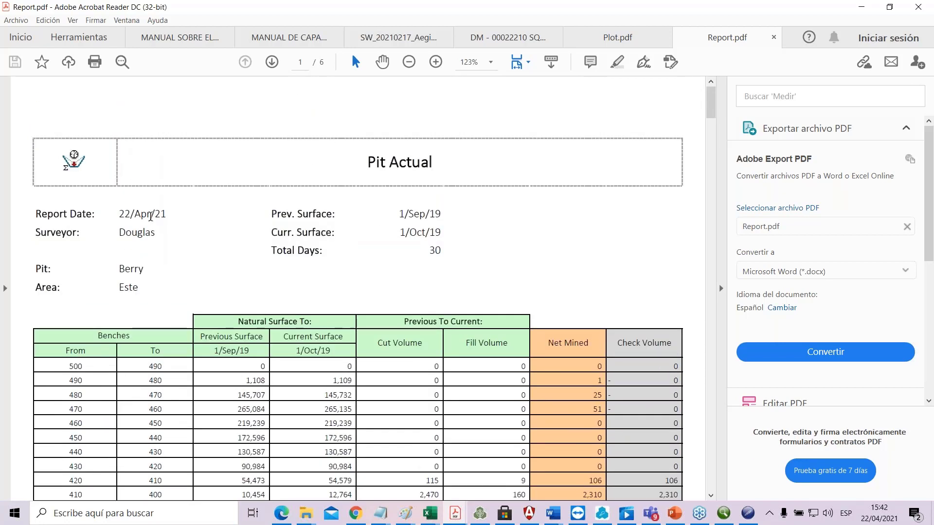
left_click_drag(163, 233, 122, 216)
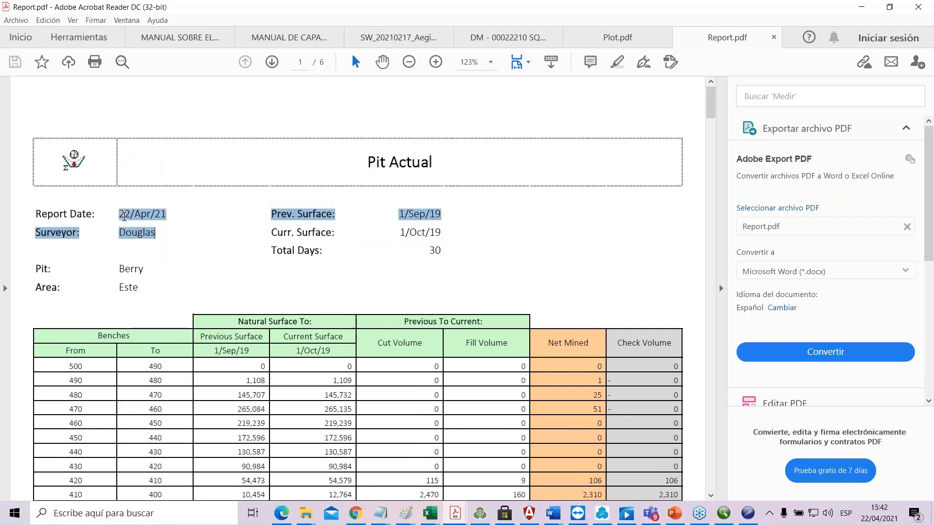
left_click(179, 251)
- Close Report.pdf and Plot.pdf in Acrobat Reader and minimize it to reach the Excel version of the report
left_click(921, 5)
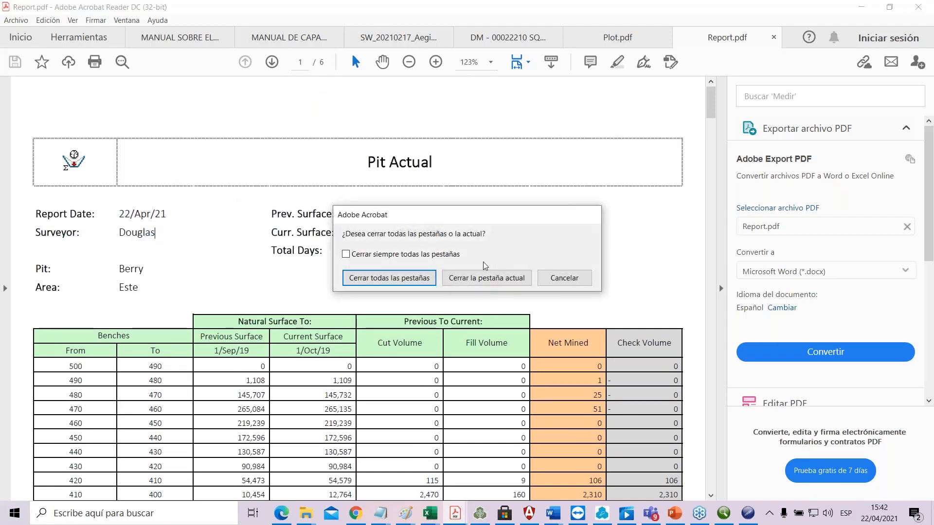
left_click(487, 277)
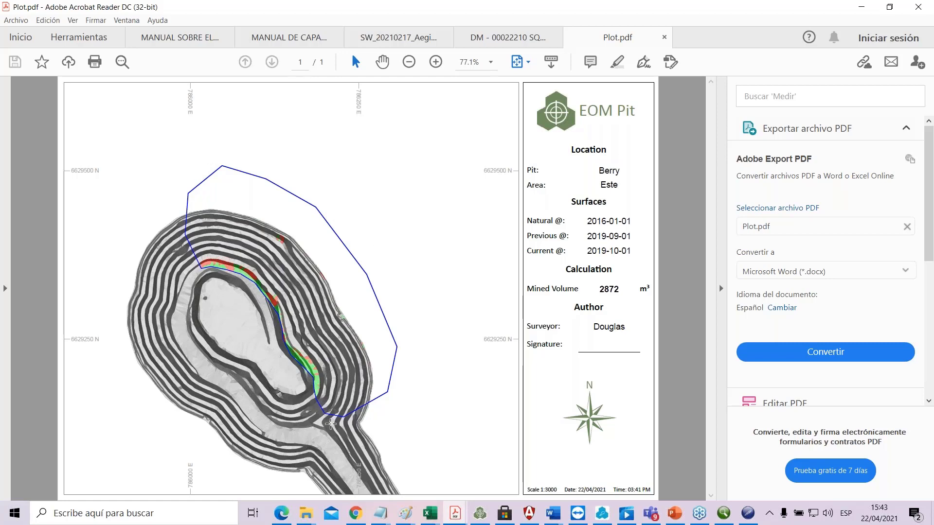
left_click(665, 39)
left_click(868, 7)
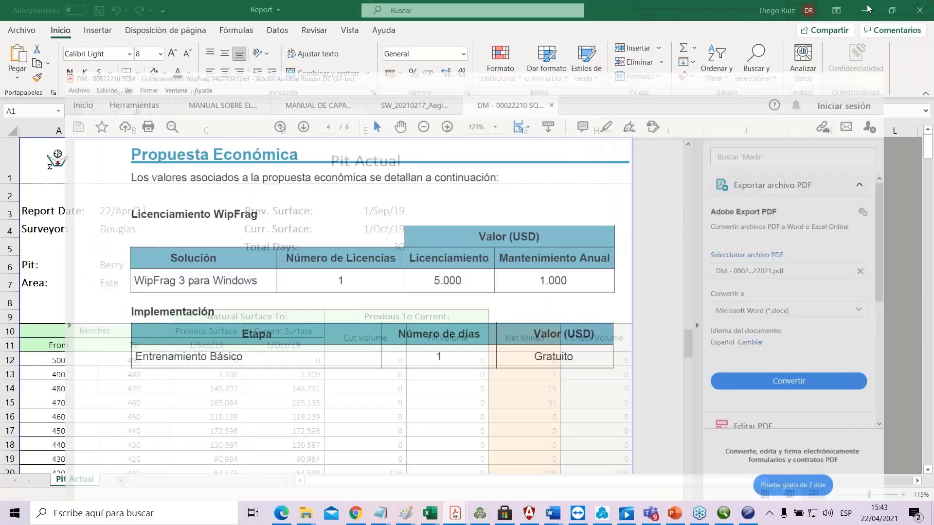
- Examine the bench table, logo and title of the Pit Actual worksheet
scroll(346, 345, "down", 1)
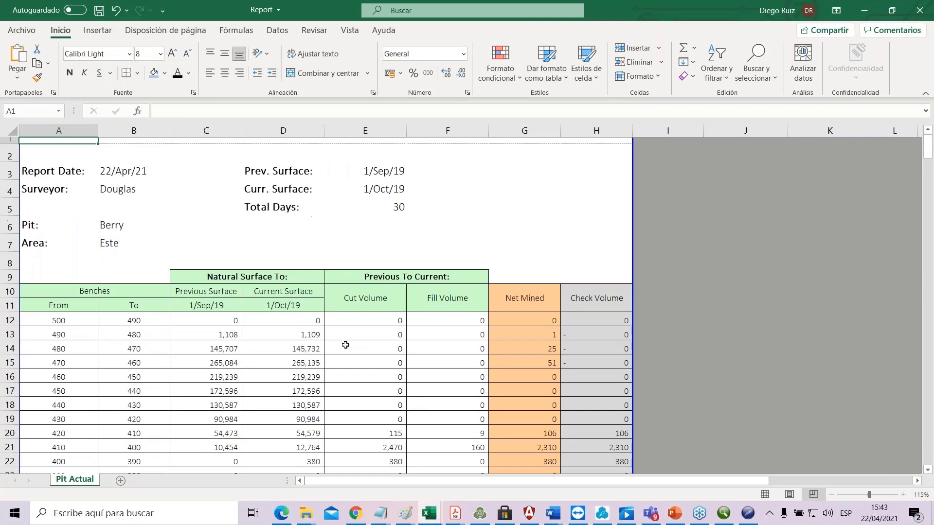
scroll(345, 345, "down", 6)
scroll(355, 350, "up", 7)
left_click(58, 168)
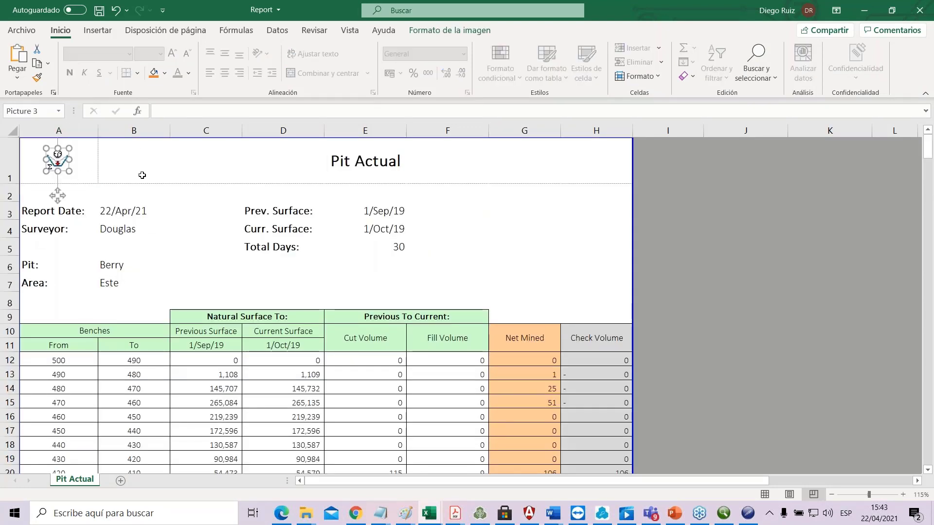
left_click(142, 176)
left_click(57, 160)
left_click(417, 182)
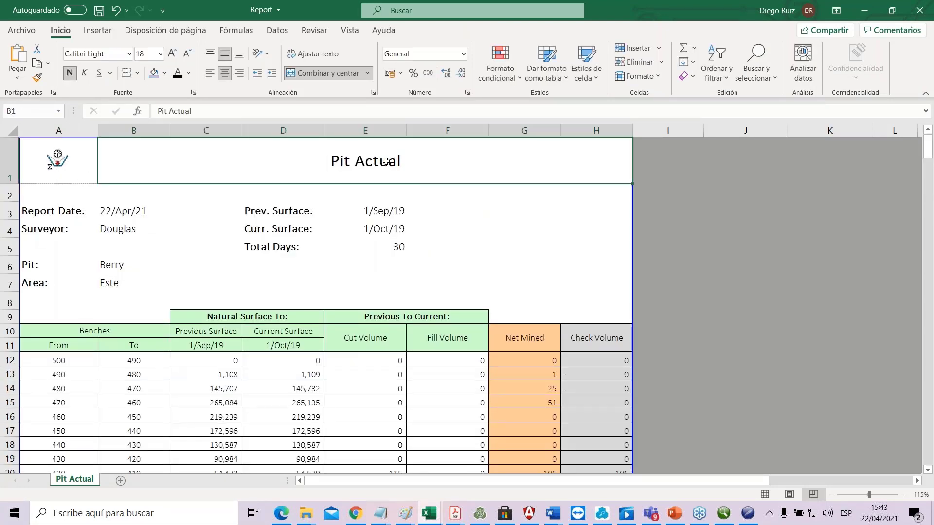
- Inspect the surveyor, pit, area and surface date cells in the header of the Pit Actual worksheet
left_click(417, 229)
left_click(128, 230)
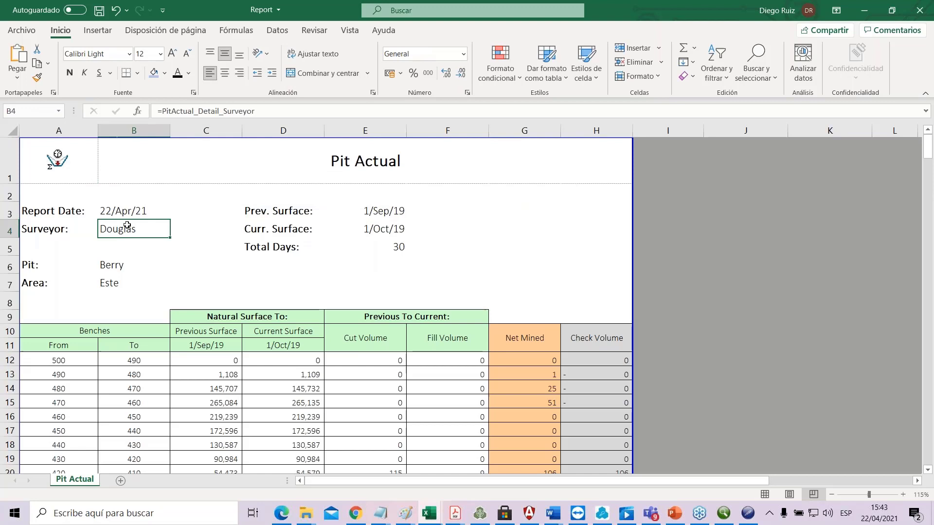
left_click(111, 267)
left_click(120, 283)
left_click(113, 249)
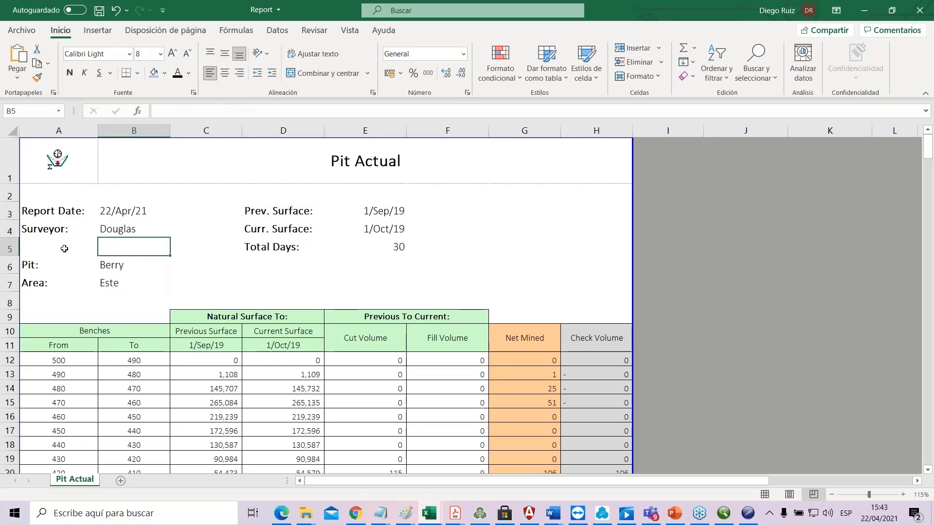
left_click(65, 248)
left_click(122, 246)
left_click(387, 285)
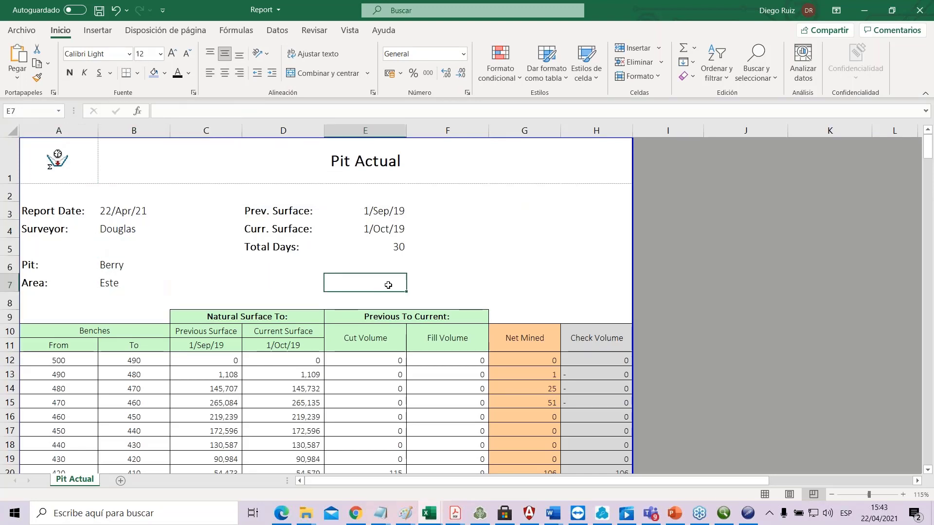
left_click(305, 267)
- Review the bench rows and totals in the Pit Actual worksheet, close the report workbook and switch back to Studio Survey
scroll(429, 294, "down", 6)
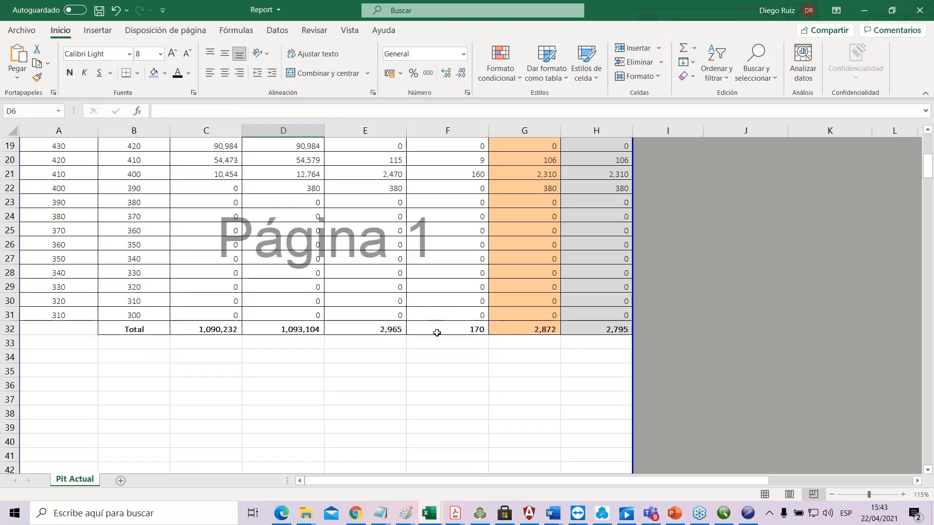
scroll(436, 331, "up", 5)
scroll(435, 375, "down", 4)
scroll(438, 377, "up", 5)
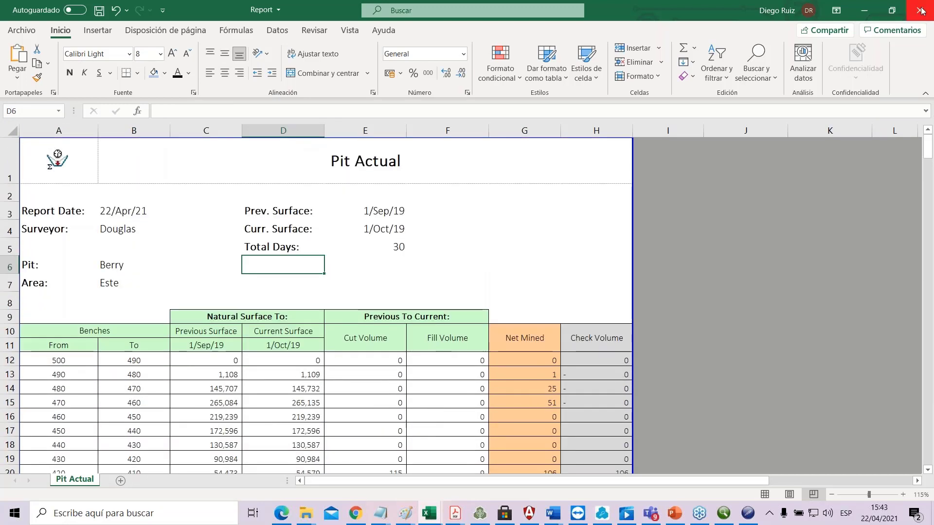
key("alt+Tab")
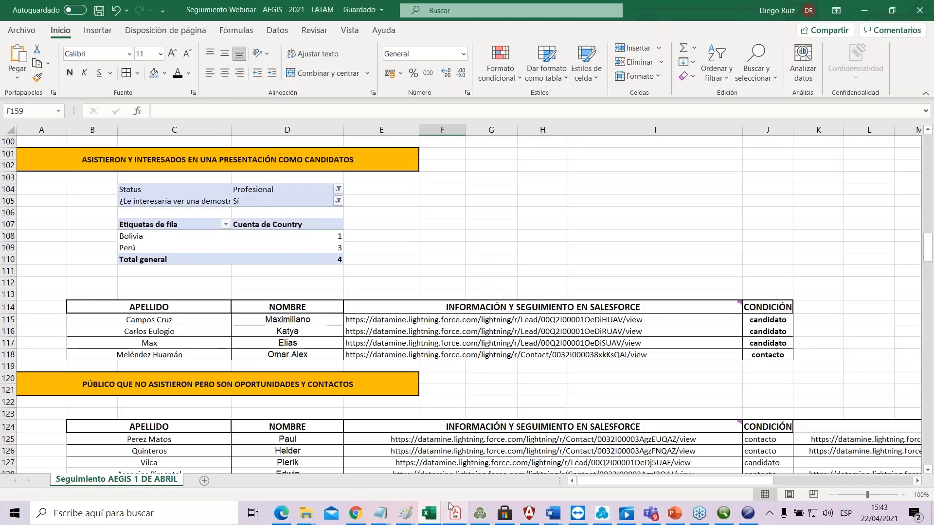
left_click(479, 513)
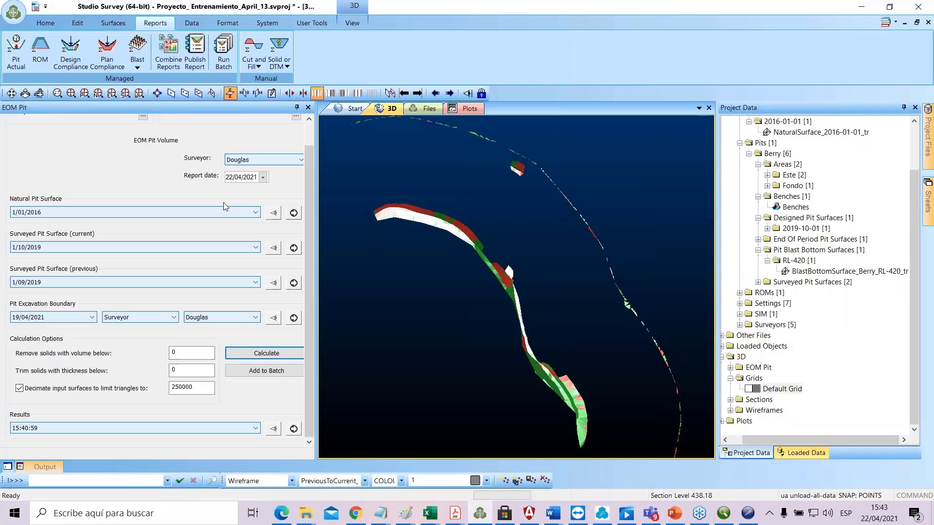
- Change the current area of the Berry pit to Fondo for the EOM Pit report
scroll(183, 156, "up", 1)
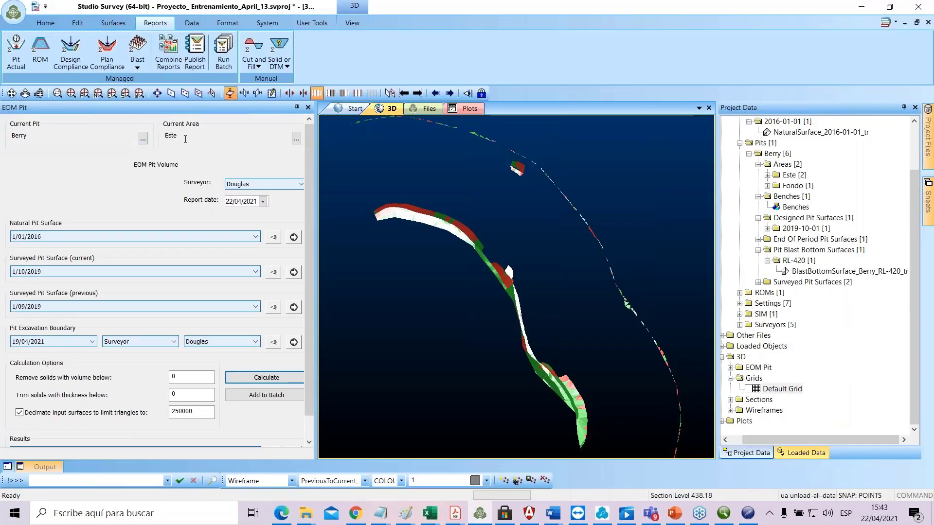
left_click(296, 139)
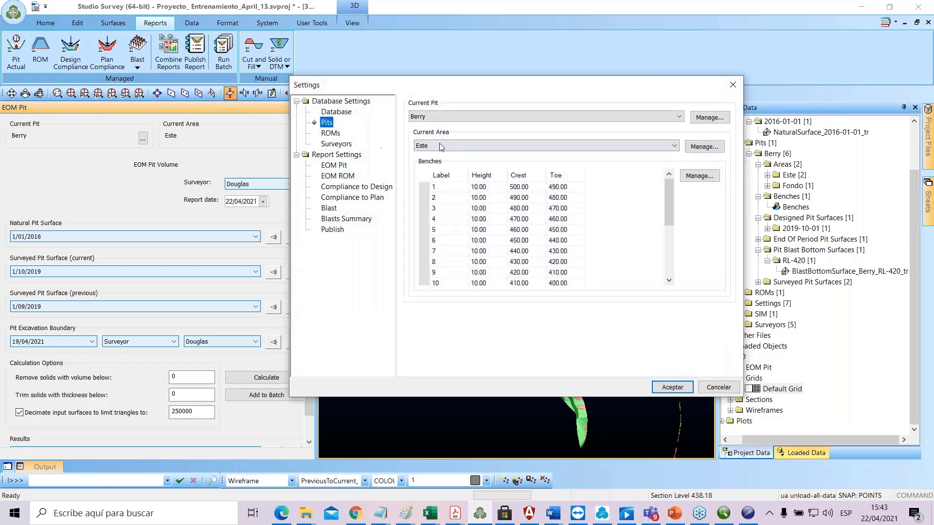
left_click(440, 146)
left_click(441, 163)
left_click(672, 387)
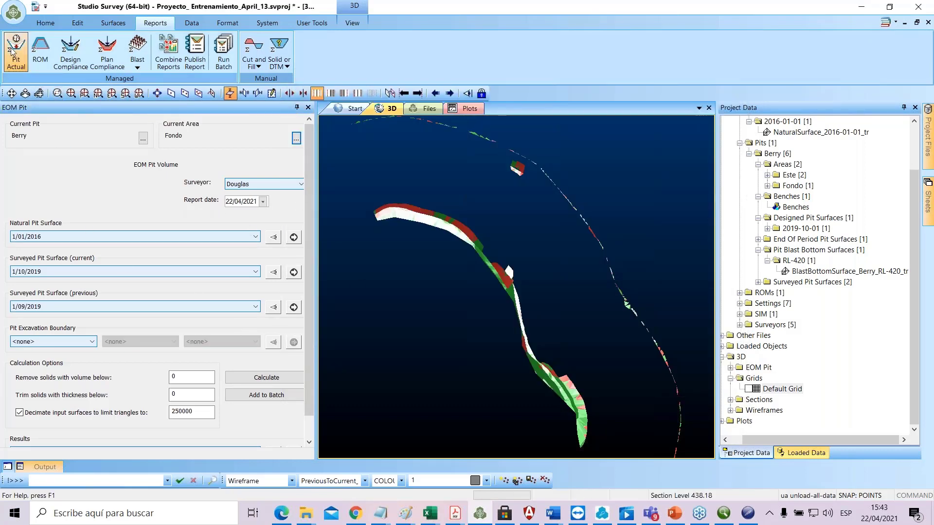
- Open the EOM ROM stockpile volumes report and clear the 3D view by unloading all data and hiding the default grid
left_click(41, 60)
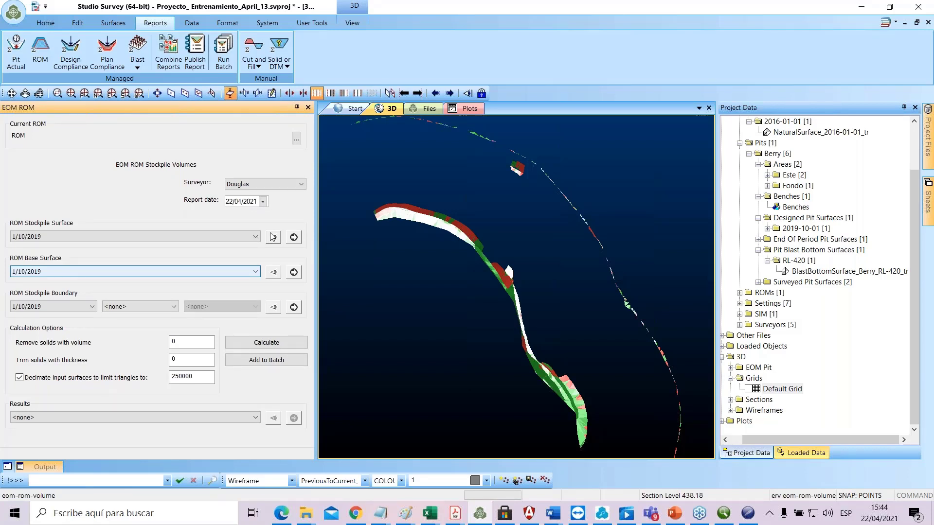
left_click(514, 340)
key("u")
key("a")
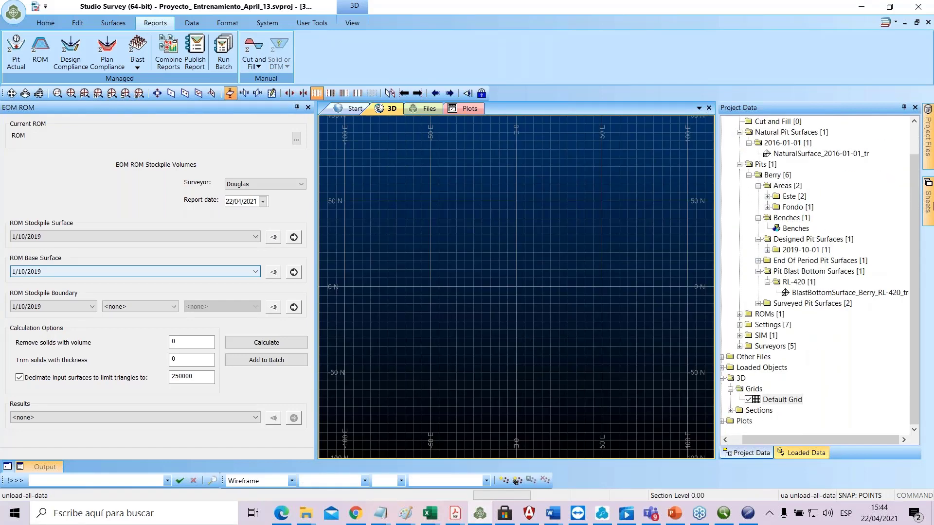
left_click(748, 399)
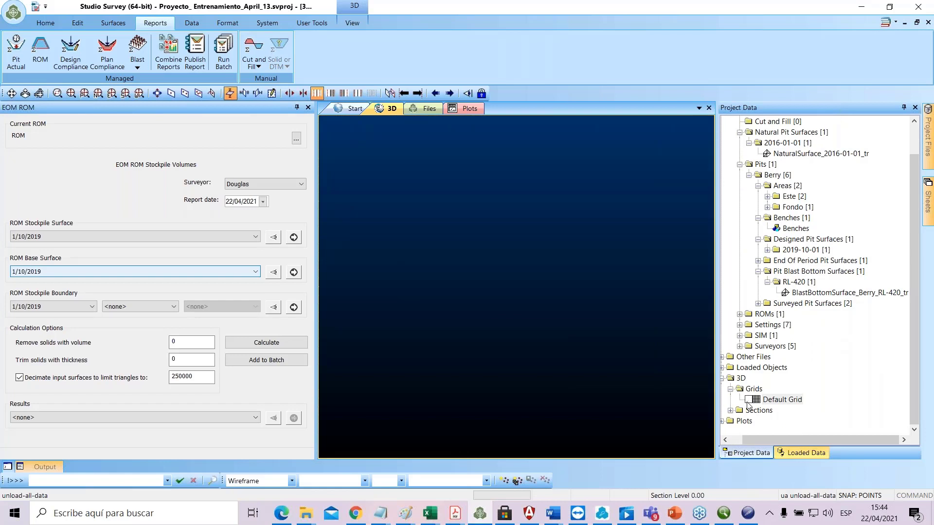
left_click(73, 235)
left_click(115, 197)
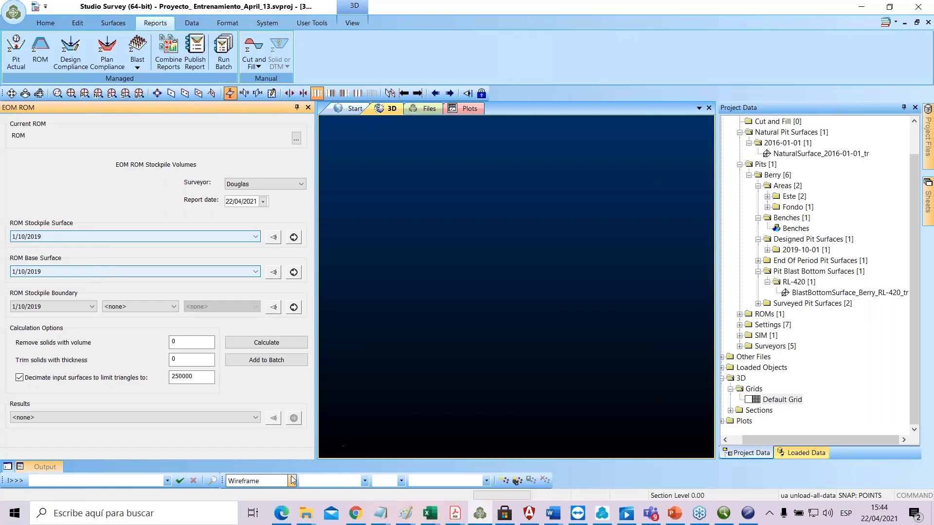
- Switch to the Berry data folder in File Explorer and preview the ROM stockpile surfaces file Berry_ROM_SP_Surfaces_191001_tr, closing the preview when done
mouse_move(355, 516)
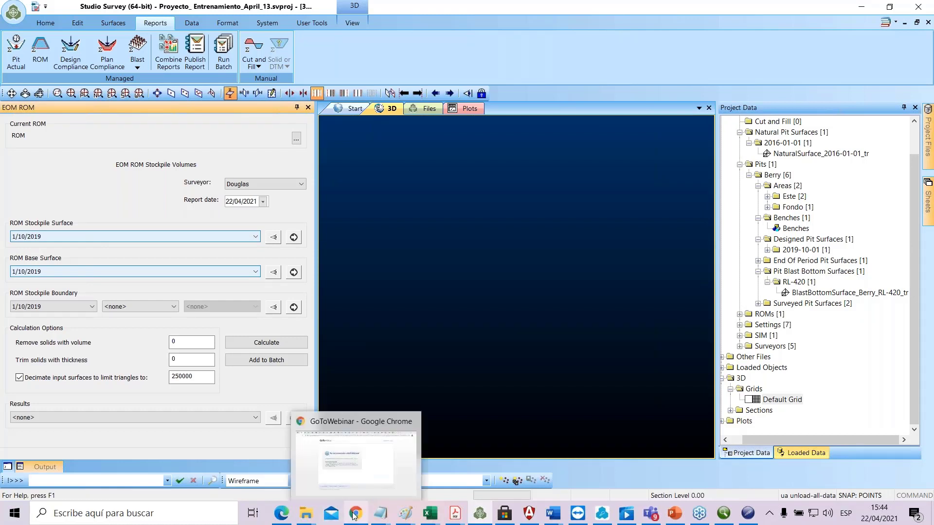
mouse_move(305, 513)
left_click(282, 493)
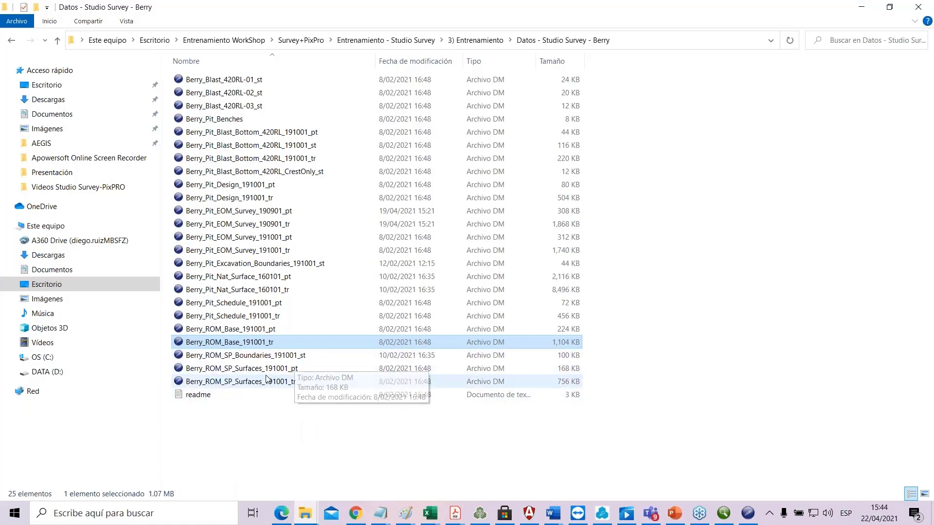
left_click(280, 385)
right_click(281, 384)
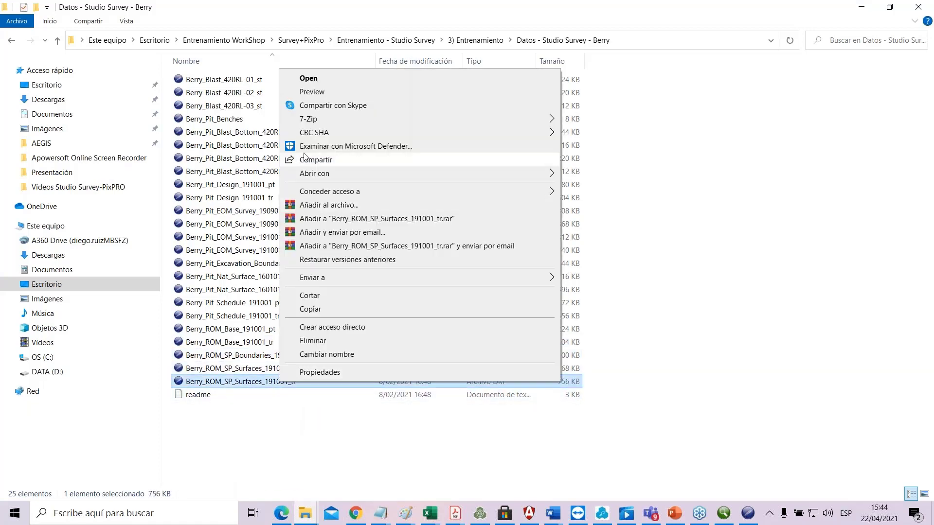
left_click(312, 92)
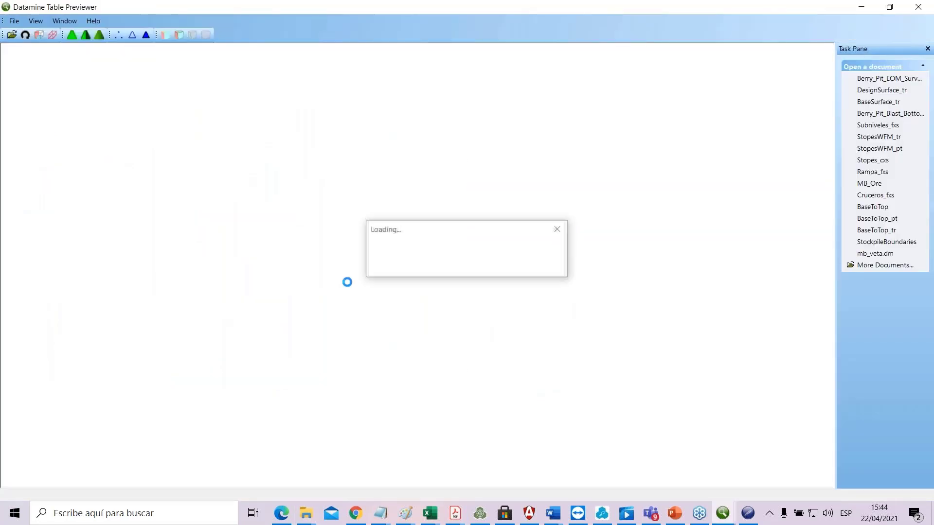
left_click_drag(390, 252, 437, 261)
left_click(921, 6)
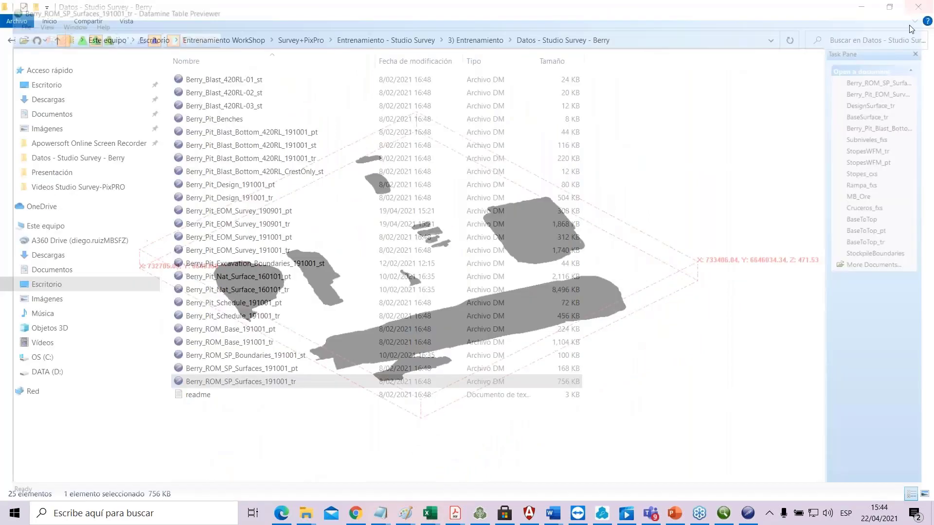
- Open the ROM base surface file Berry_ROM_Base_191001_tr in Datamine Table Previewer
right_click(278, 344)
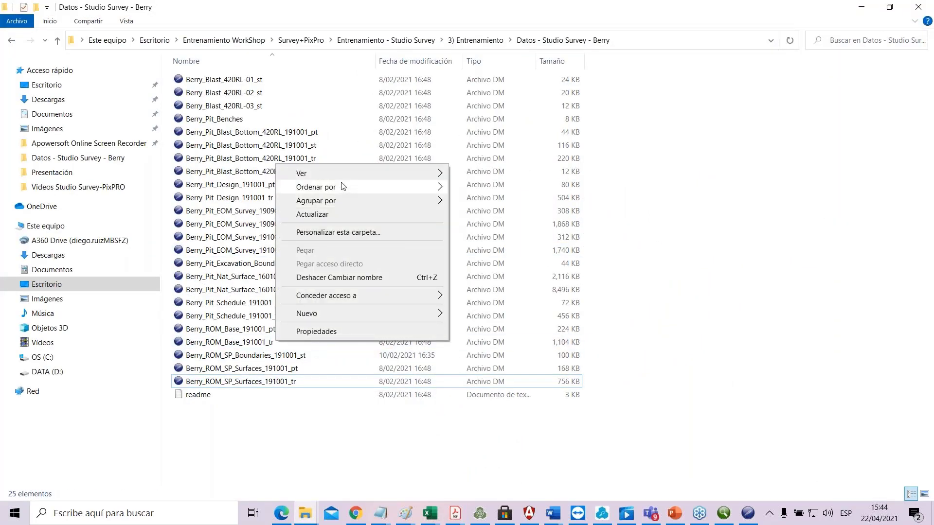
left_click(249, 339)
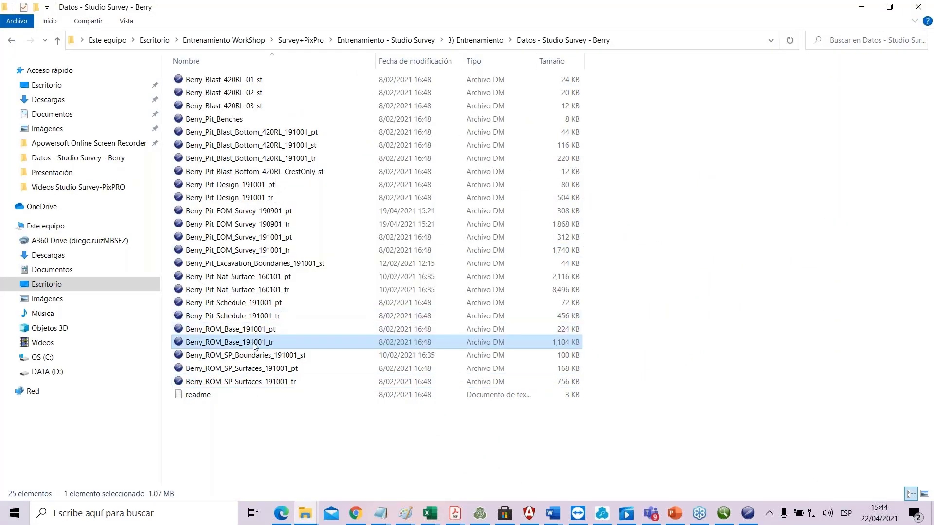
right_click(248, 345)
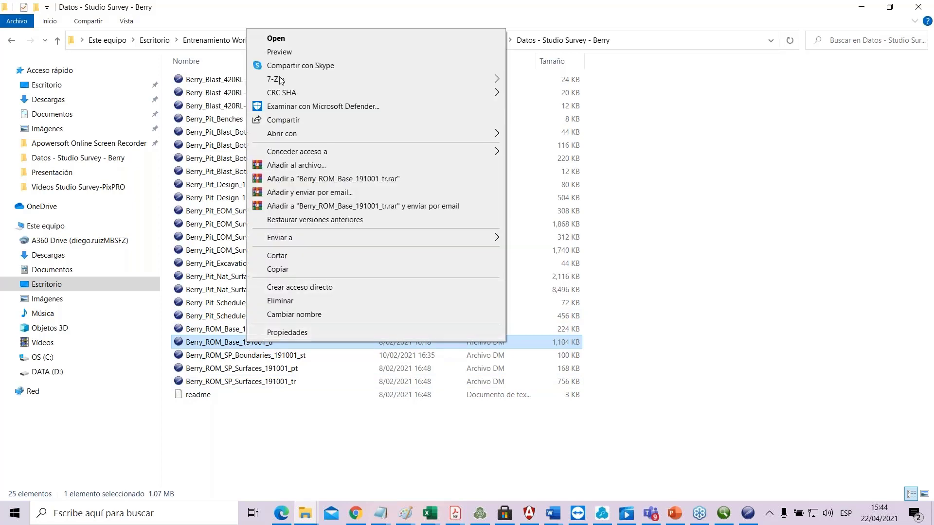
left_click(275, 38)
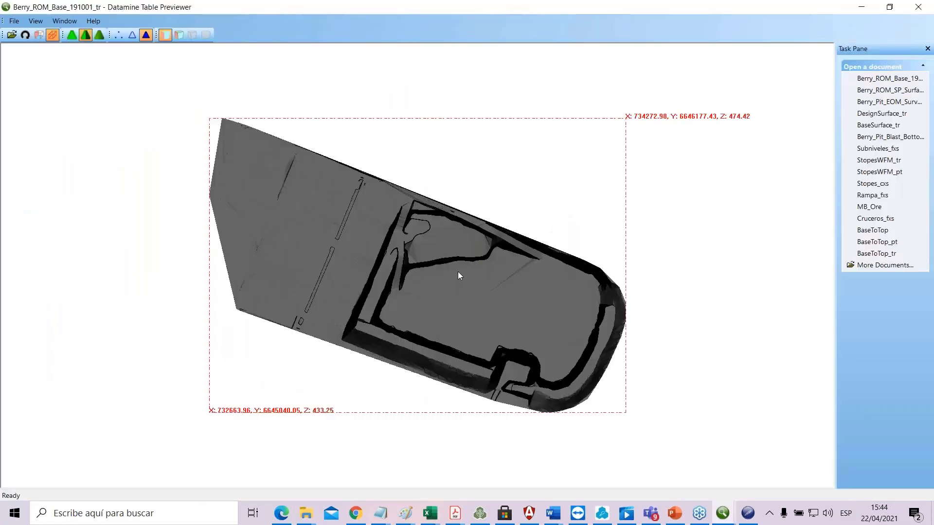
- Inspect the base surface preview and close it, then preview the stockpile boundaries file Berry_ROM_SP_Boundaries_191001_st and close that too
left_click_drag(458, 271, 389, 247)
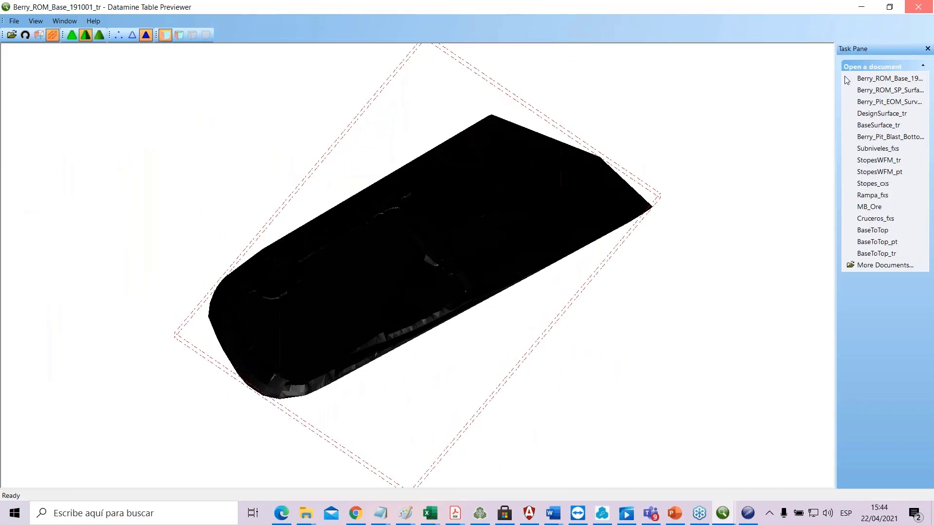
left_click(928, 5)
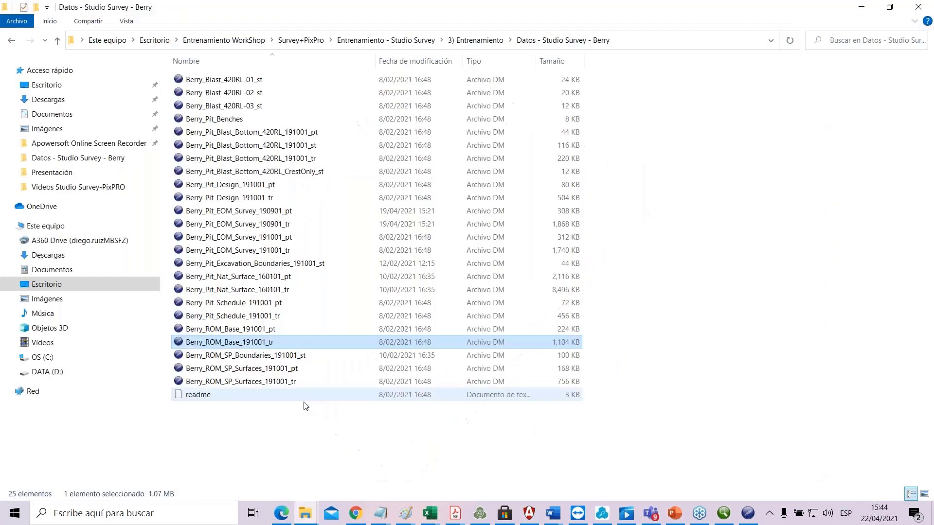
right_click(270, 359)
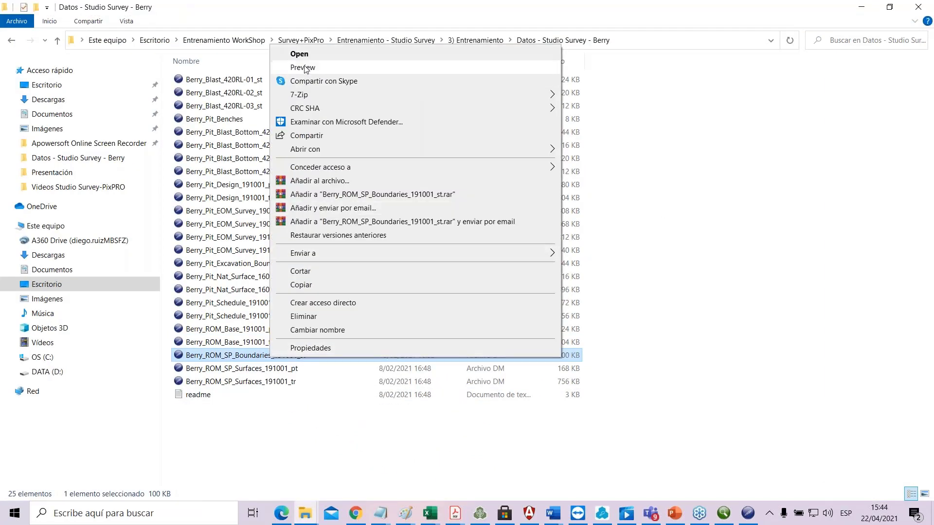
left_click(302, 67)
left_click_drag(487, 351, 520, 295)
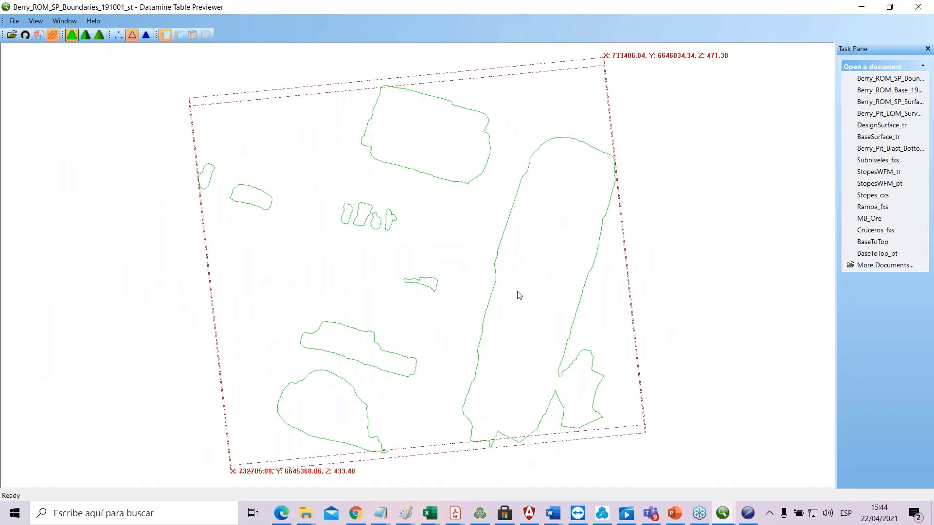
left_click(918, 7)
- Switch to Studio Survey and load the 1/10/2019 ROM stockpile surface into the 3D view
left_click(481, 514)
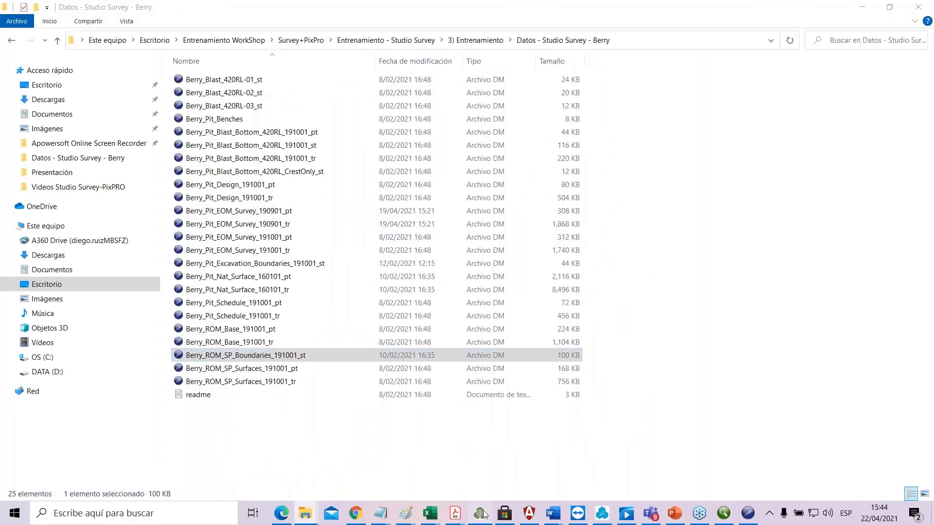
left_click(68, 227)
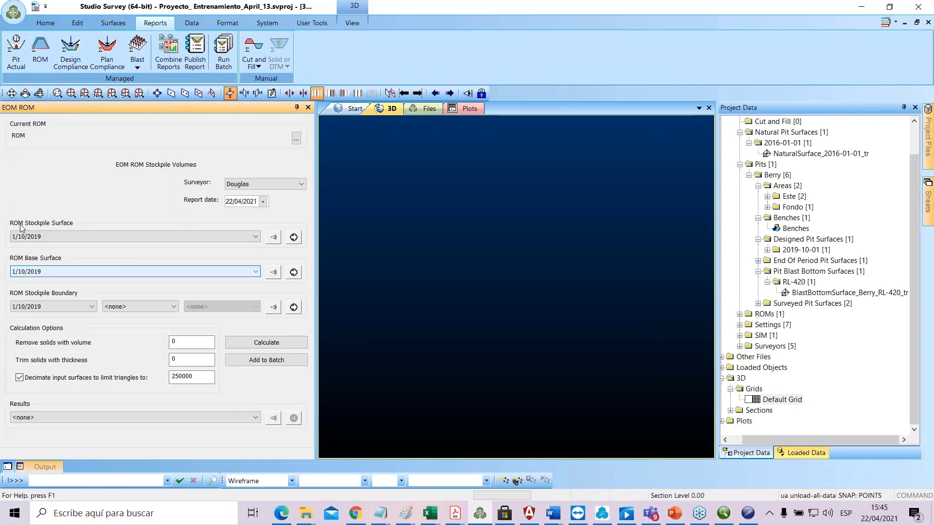
left_click(68, 237)
left_click(75, 246)
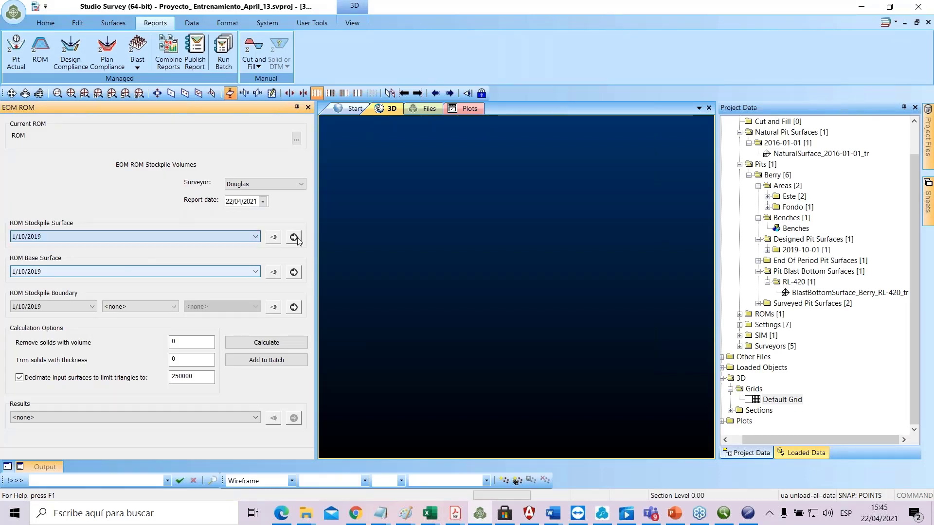
left_click(294, 237)
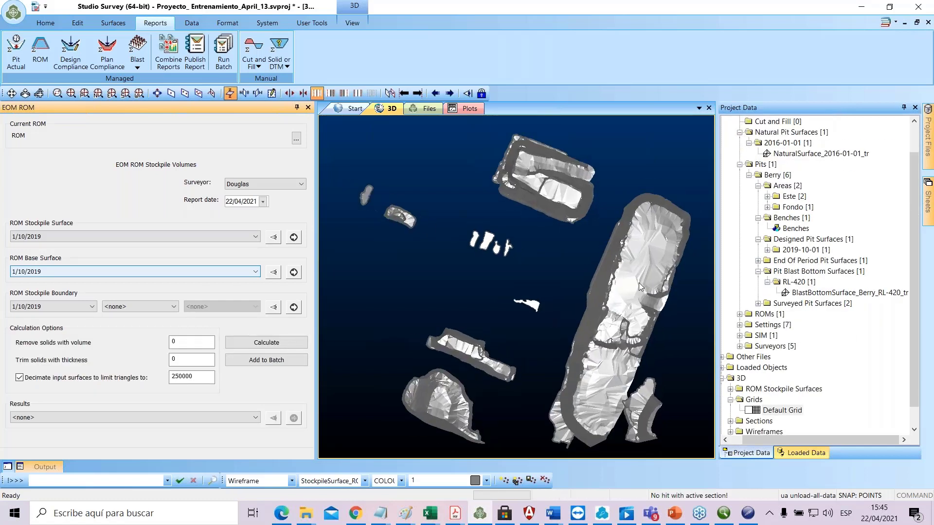
- Give the ROM stockpile surface wireframe a fixed green color
double_click(638, 282)
left_click(261, 209)
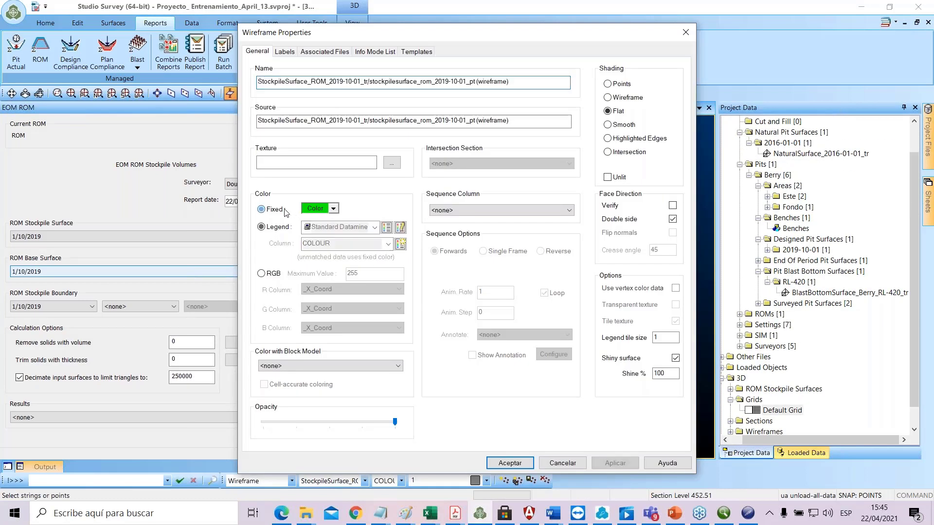
left_click(510, 463)
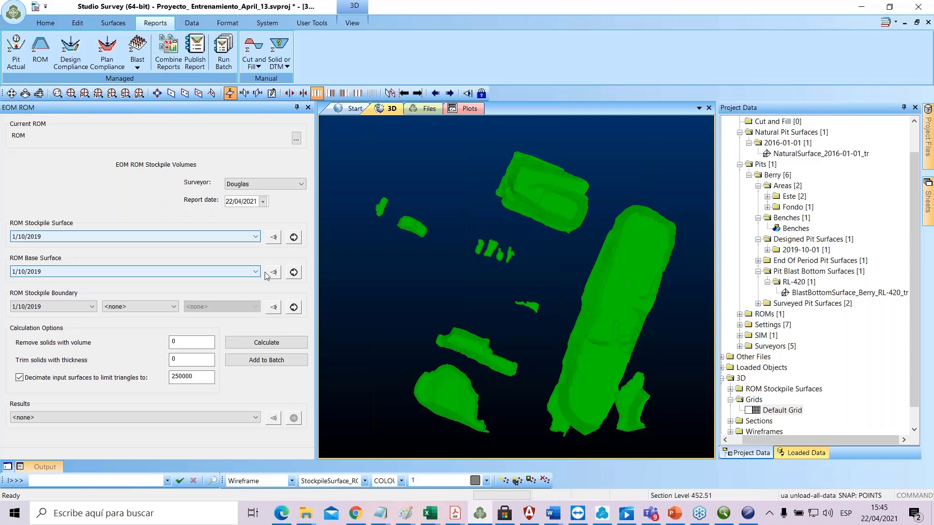
- Load the 1/10/2019 ROM base surface into the 3D view, show it in grey and inspect it together with the stockpiles
left_click(293, 271)
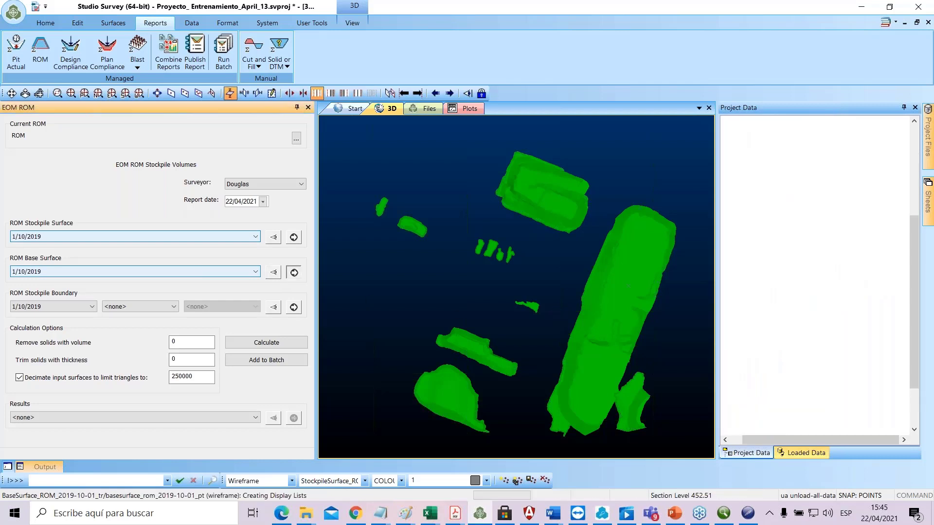
double_click(546, 268)
left_click(509, 462)
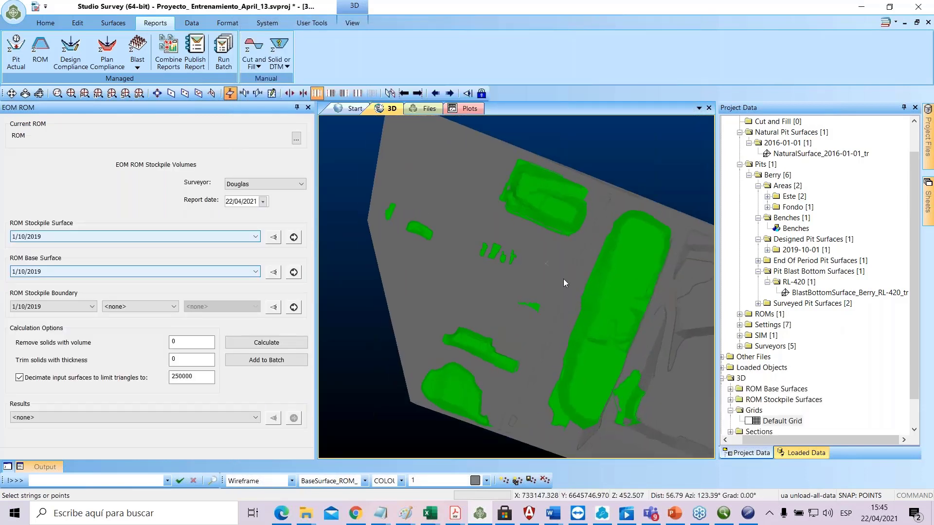
left_click_drag(564, 280, 436, 256)
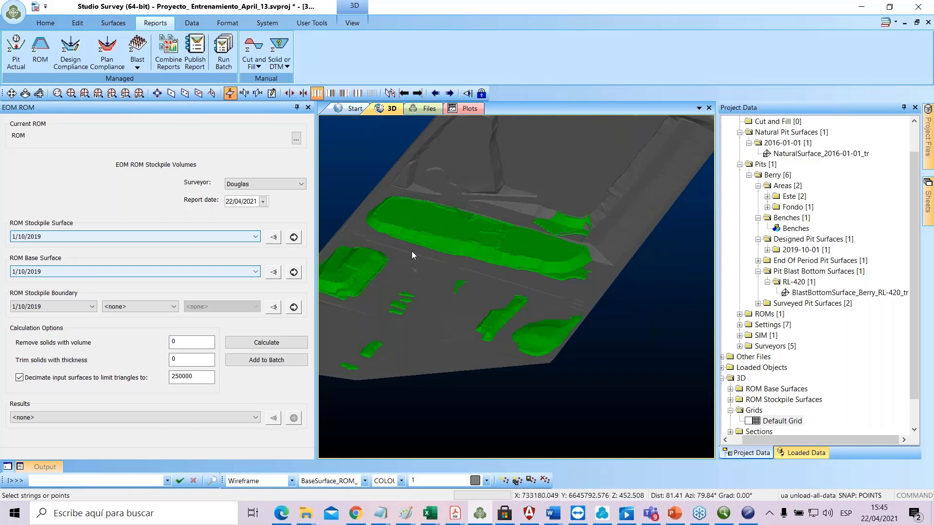
- Load the 1/10/2019 ROM stockpile boundaries into the 3D view and inspect the outlines around the stockpiles
left_click(75, 308)
left_click(59, 319)
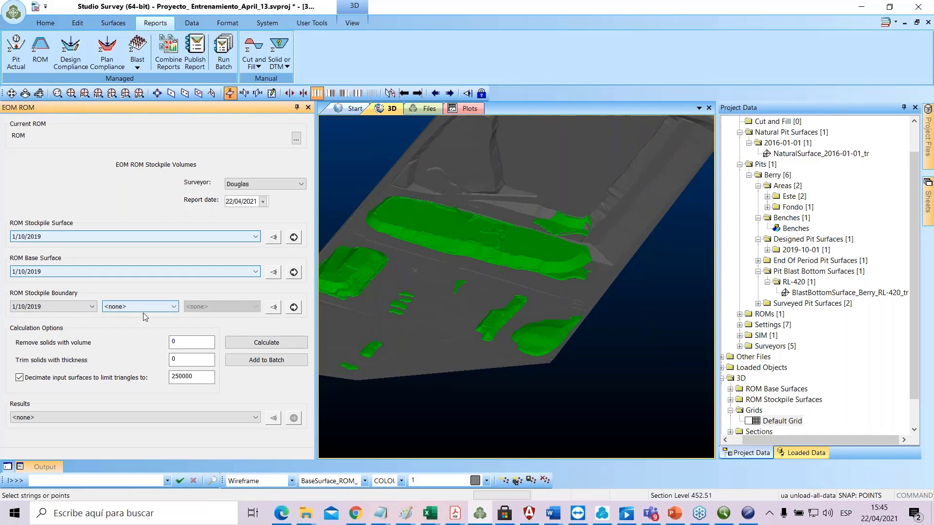
left_click(294, 308)
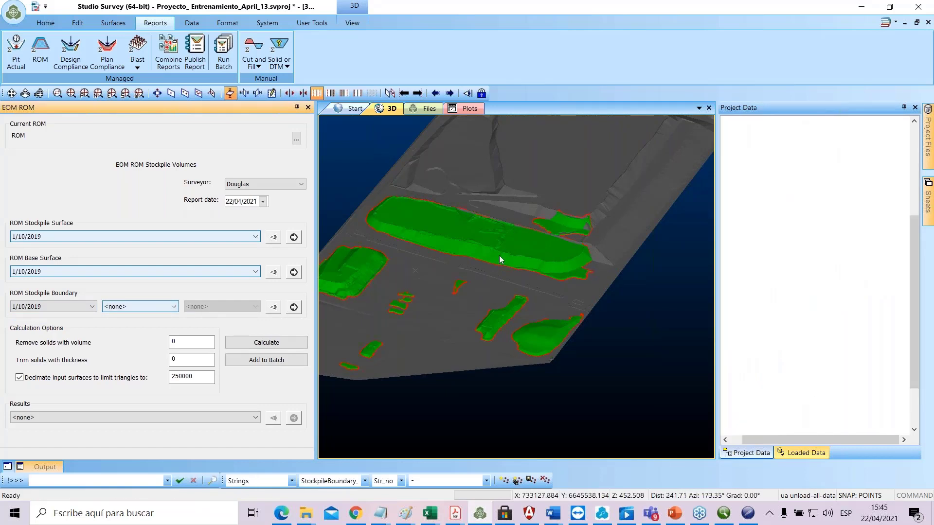
left_click_drag(396, 244, 462, 249)
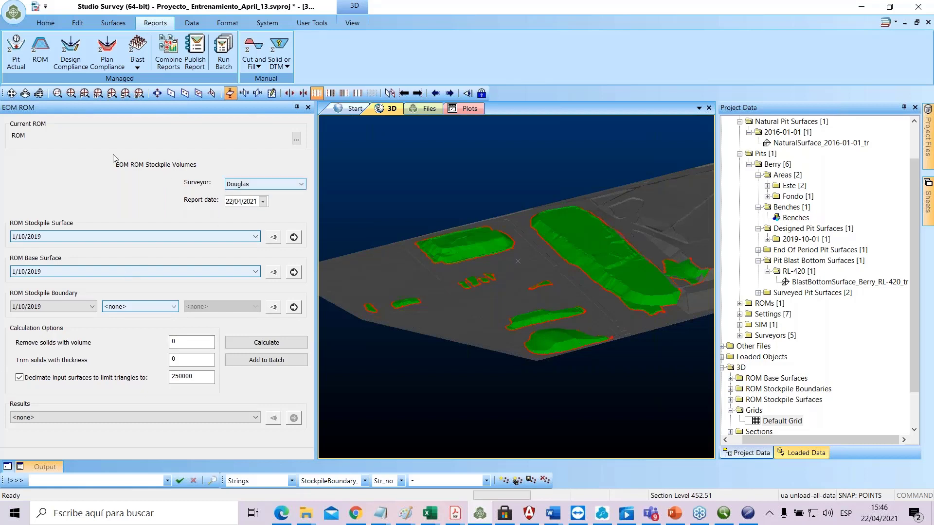
- Calculate the EOM ROM stockpile volumes, keeping the current surveyor, and dismiss the completion message
left_click(276, 185)
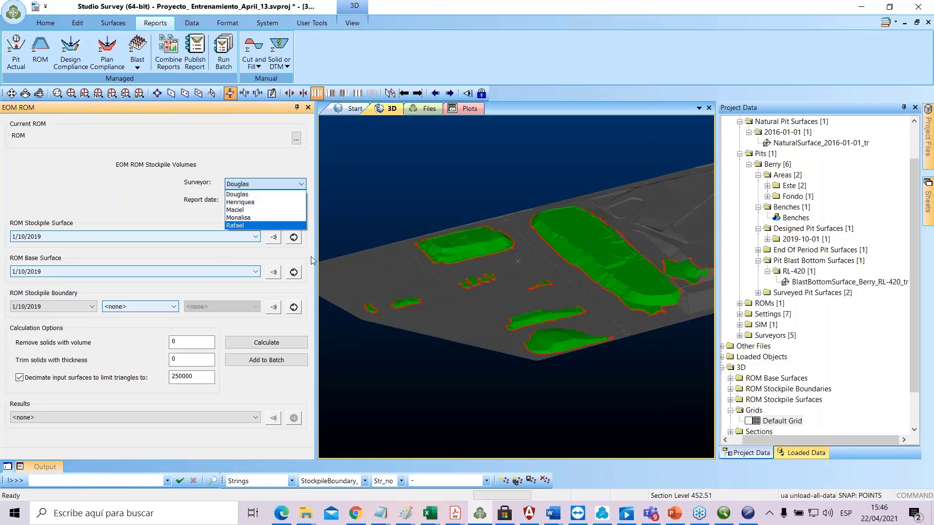
left_click(228, 184)
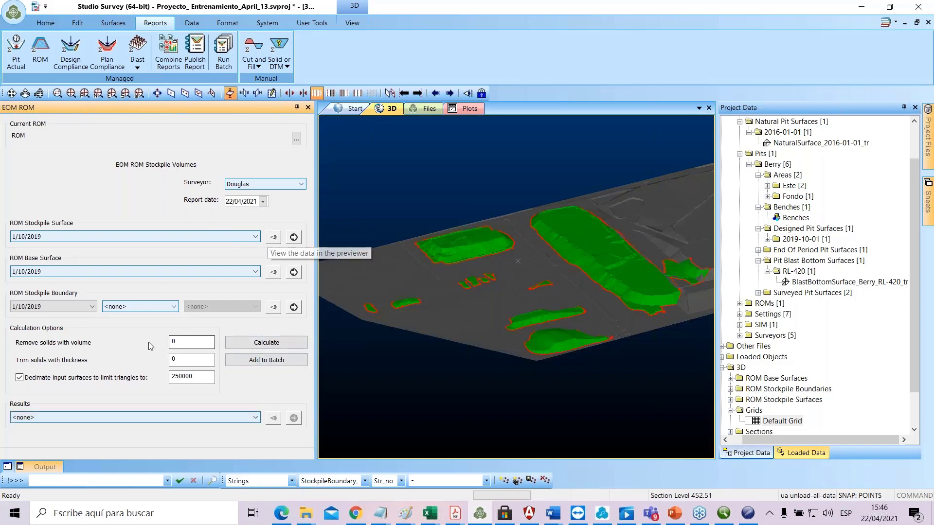
left_click(267, 343)
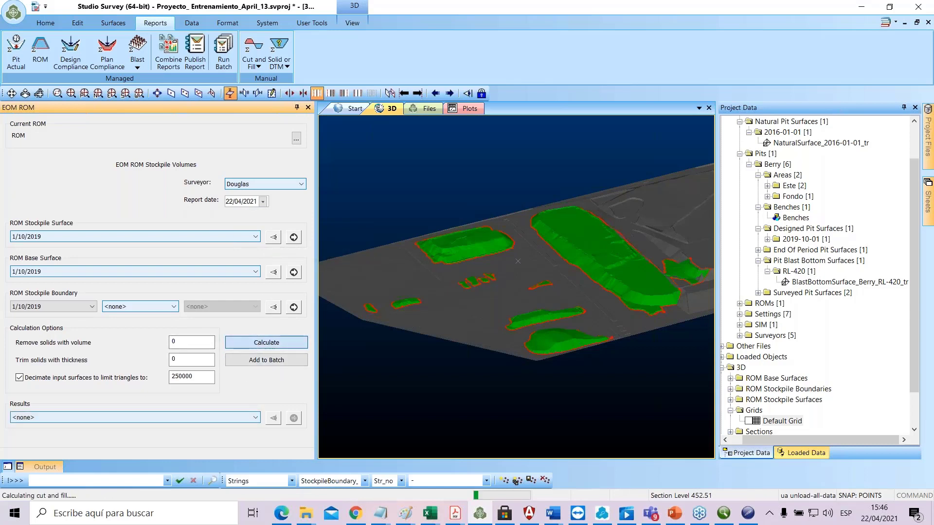
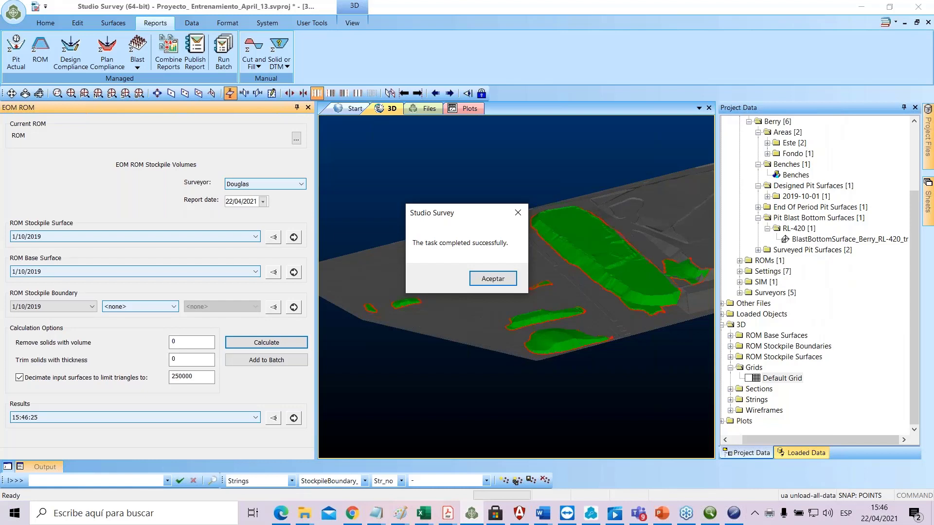
left_click(493, 279)
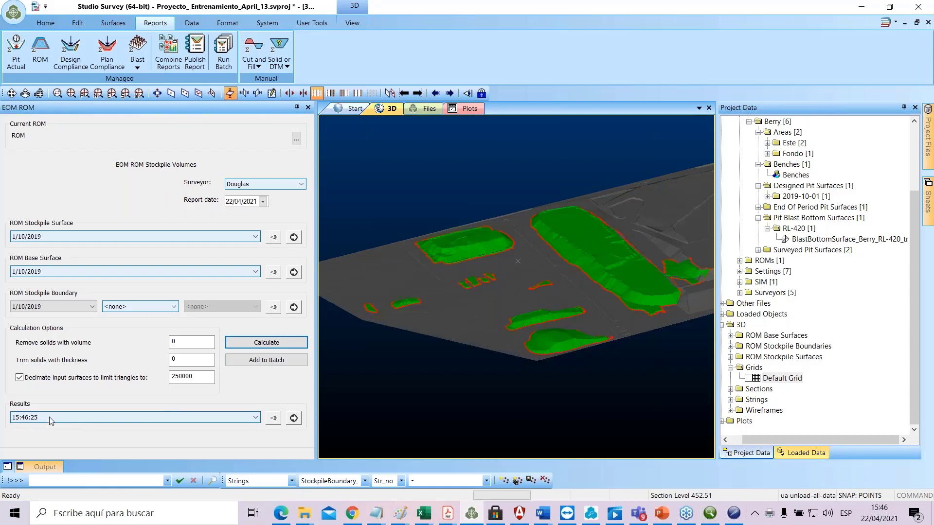
- Check the dates available for the ROM stockpile surface and the calculation results listed for the report
left_click(141, 238)
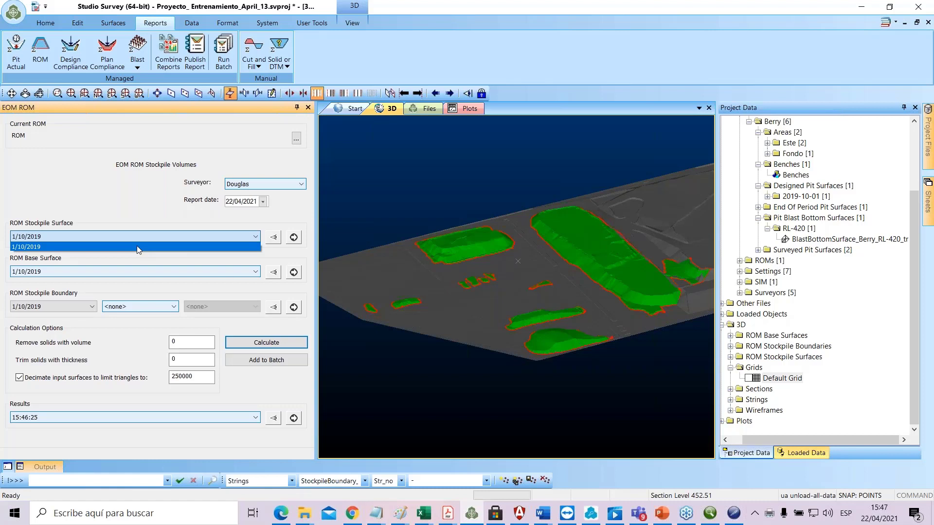
left_click(148, 216)
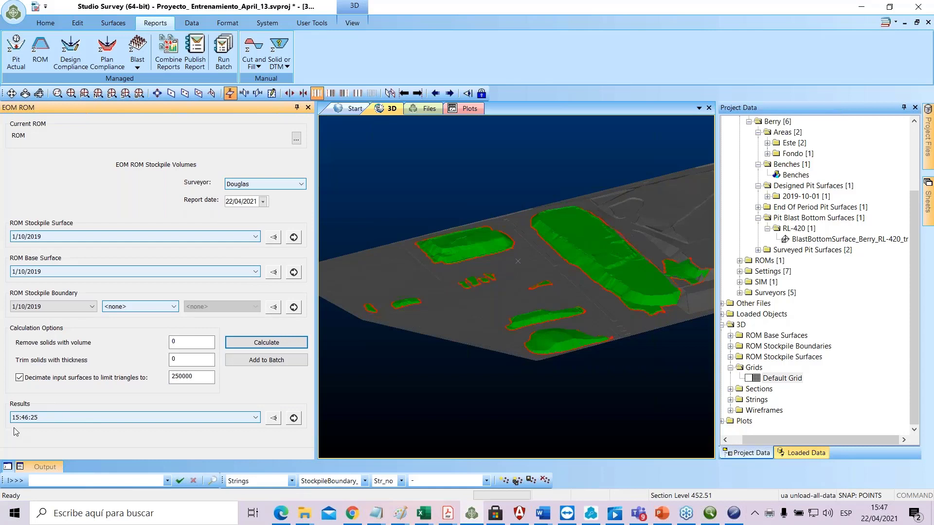
left_click(247, 420)
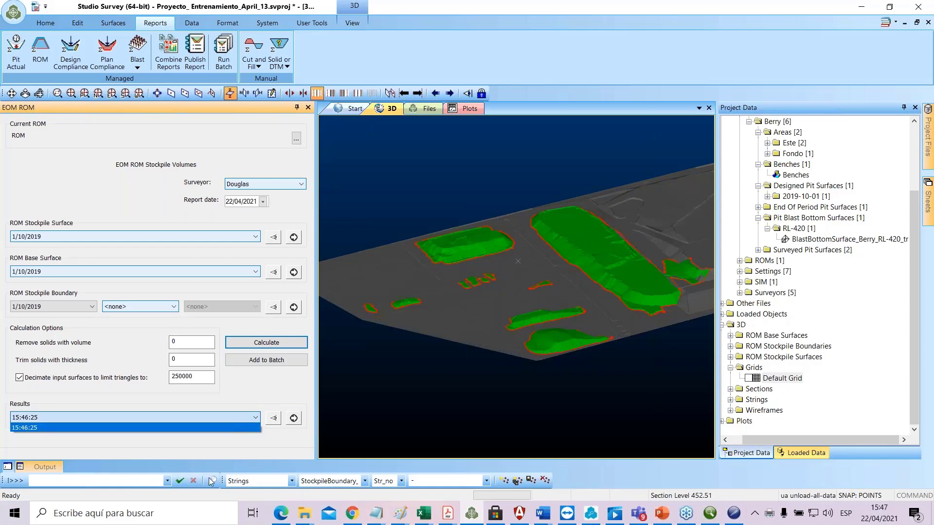
left_click(259, 404)
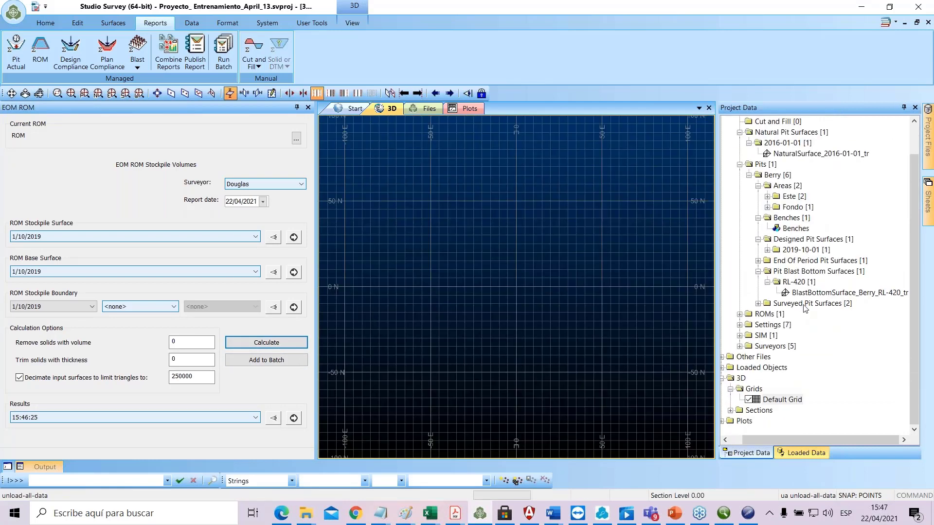
- With all data unloaded and the default grid hidden, load the 15:46:25 result solids into the 3D view and inspect them
left_click(748, 400)
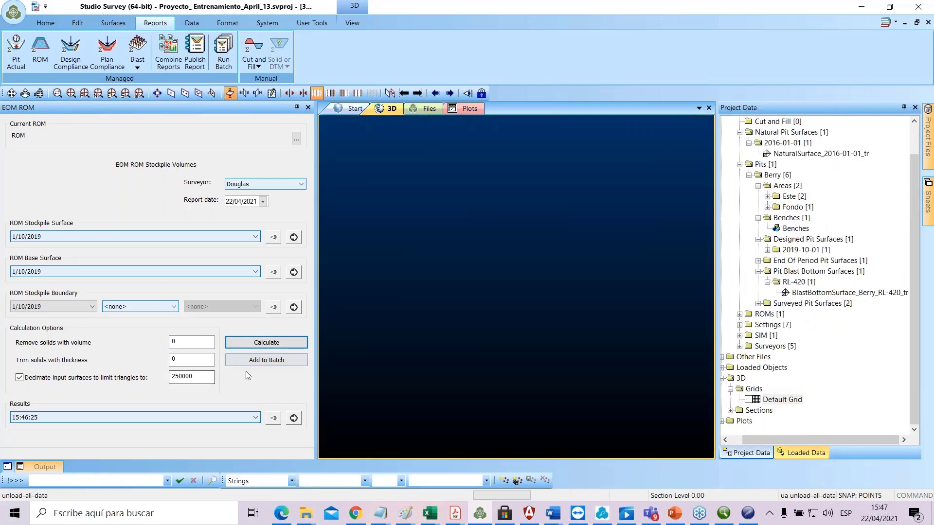
left_click(293, 418)
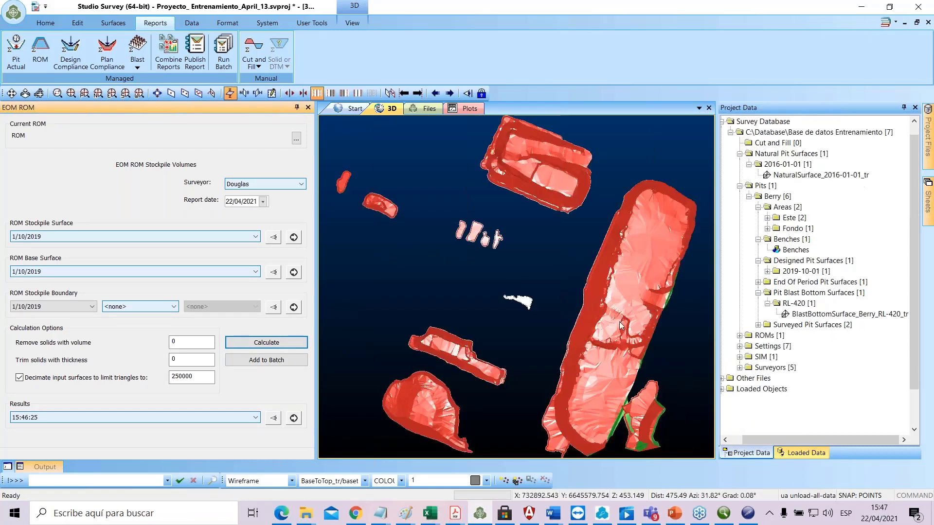
scroll(545, 325, "up", 2)
left_click_drag(544, 323, 550, 270)
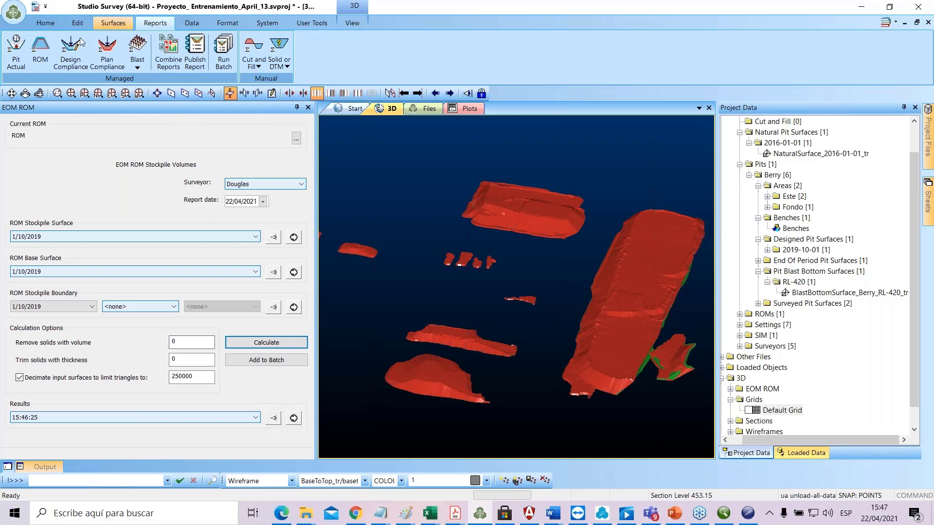
- Set the EOM ROM report preview to File Explorer only, turning off Datamine Report, Excel Report, PDF Report, Solids and Plot
left_click(57, 26)
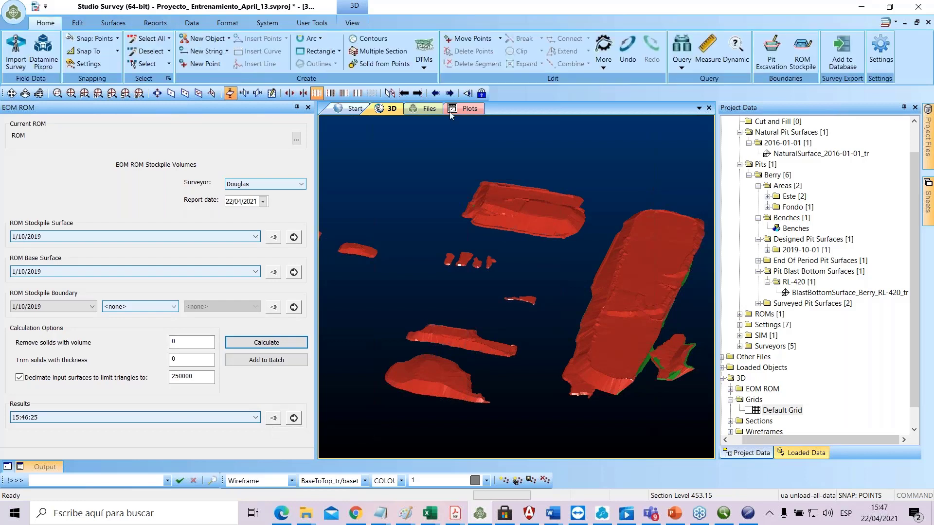
left_click(880, 54)
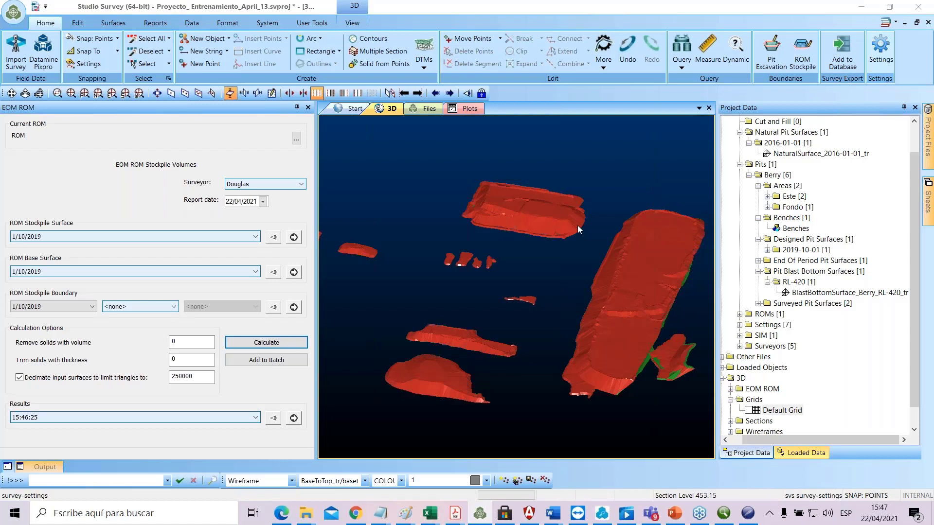
left_click_drag(434, 143, 590, 109)
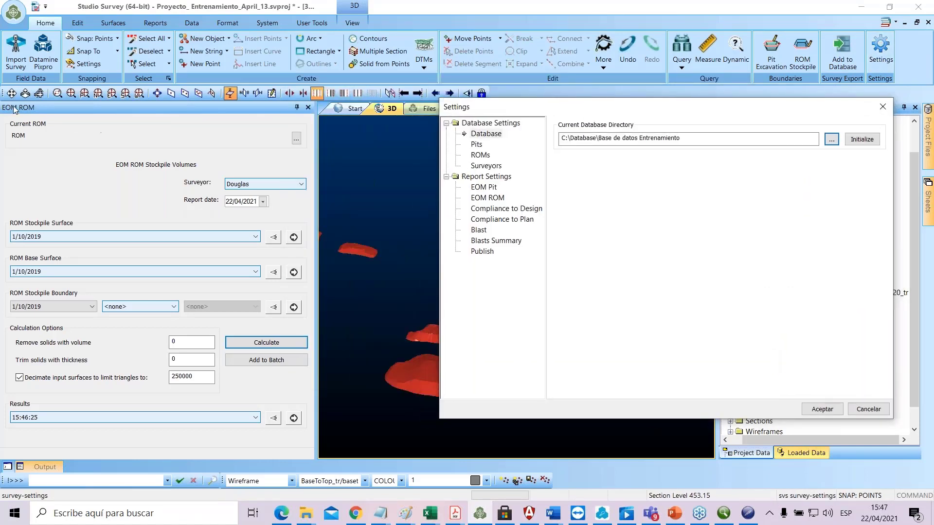
left_click(490, 198)
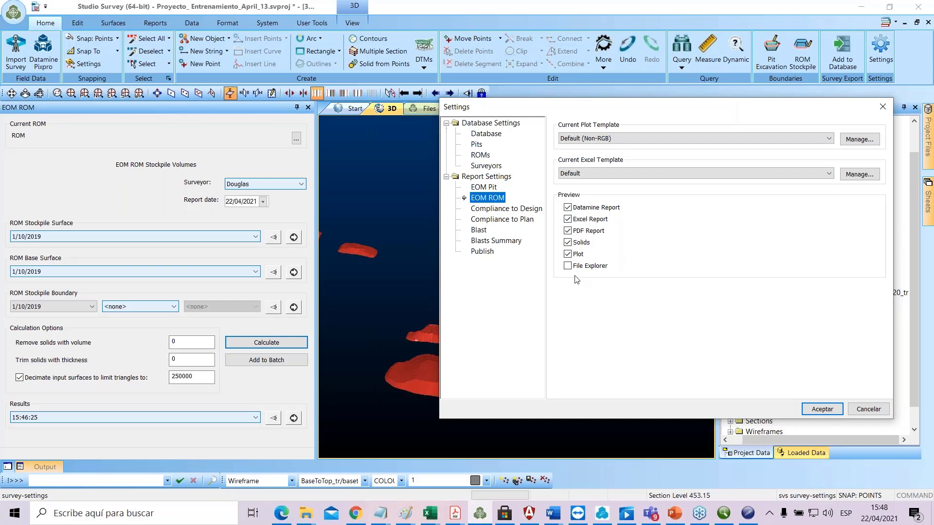
left_click(568, 208)
left_click(568, 220)
left_click(568, 231)
left_click(568, 243)
left_click(568, 254)
left_click(568, 266)
left_click(816, 410)
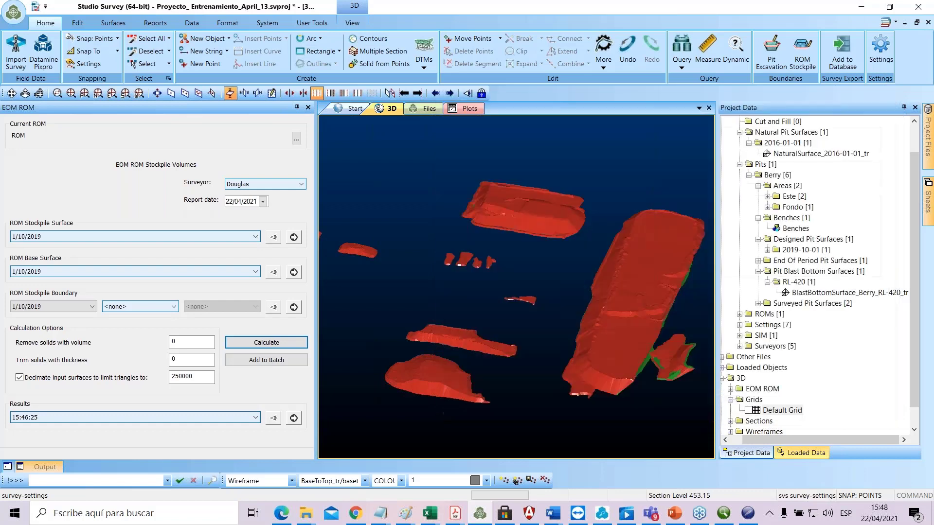
- Preview the 15:46:25 results to view their output files in File Explorer, and return to Studio Survey
left_click(274, 418)
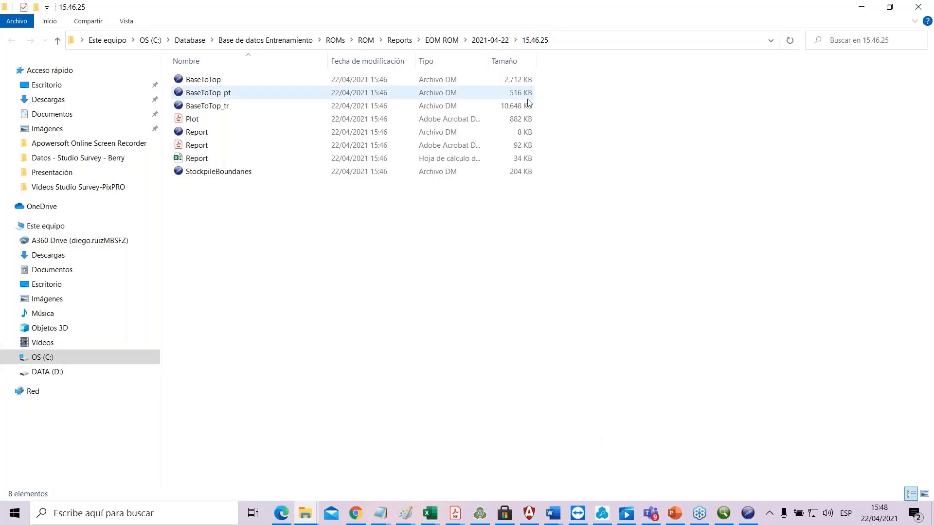
left_click(480, 514)
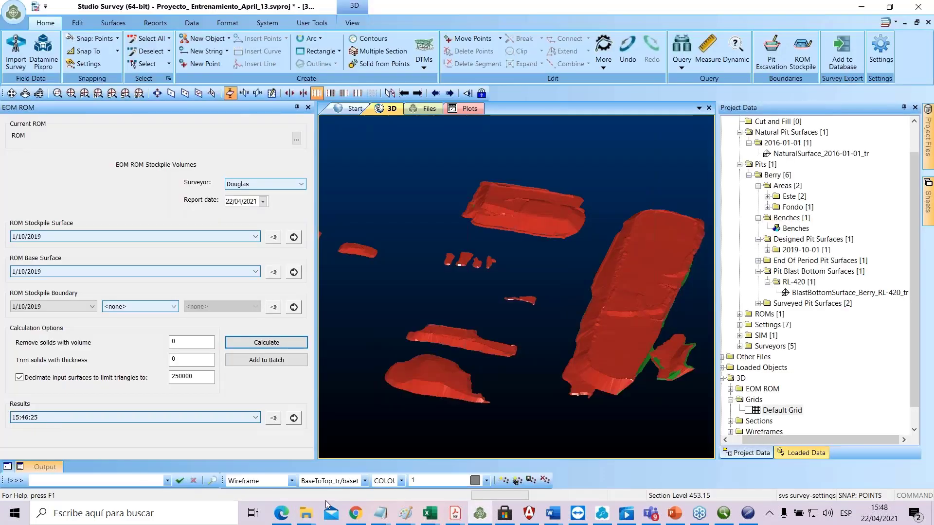
- Switch to File Explorer's 15.46.25 results folder, preview the BaseToTop file, rotate its contents for inspection and close the preview
left_click(299, 514)
left_click(887, 475)
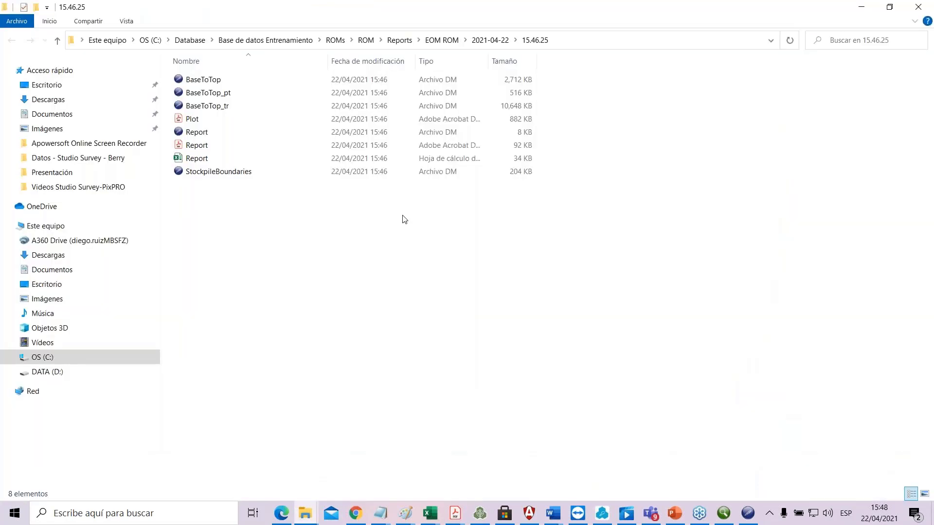
right_click(211, 81)
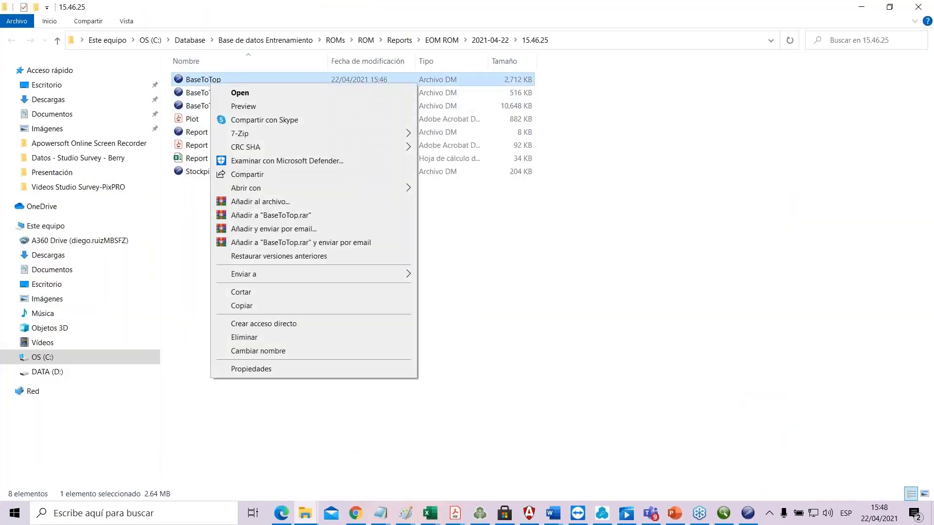
left_click(629, 291)
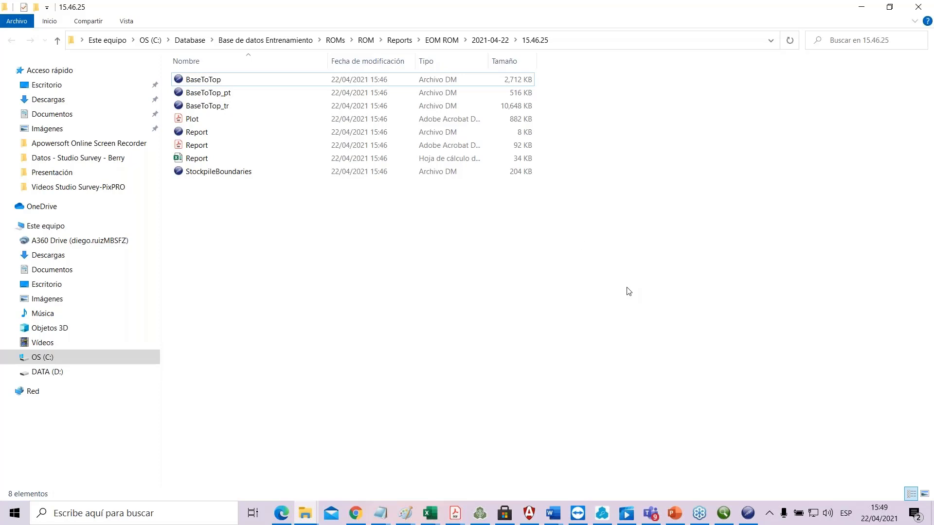
right_click(205, 86)
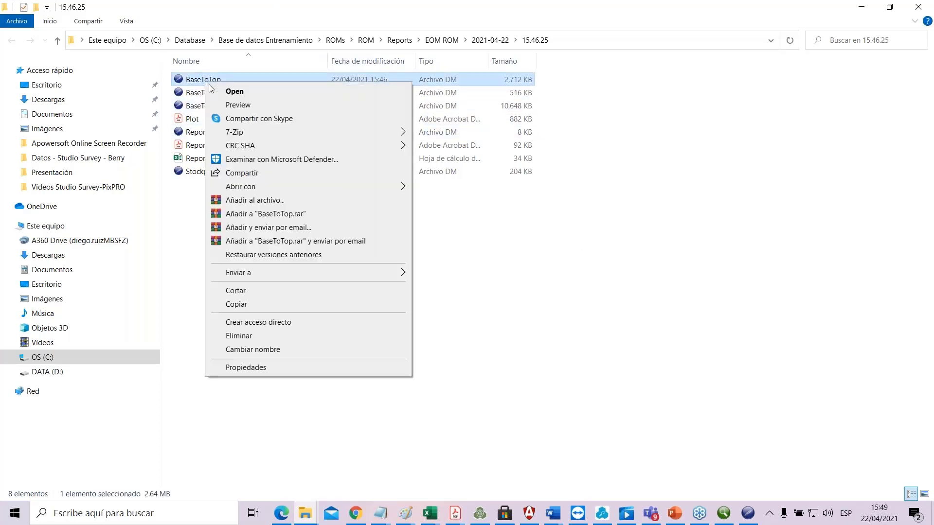
left_click(224, 92)
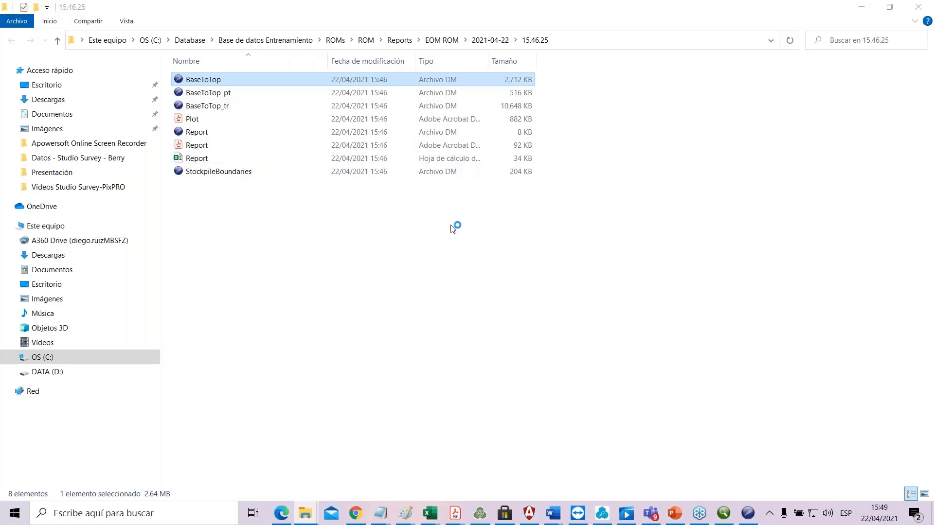
left_click_drag(436, 256, 387, 232)
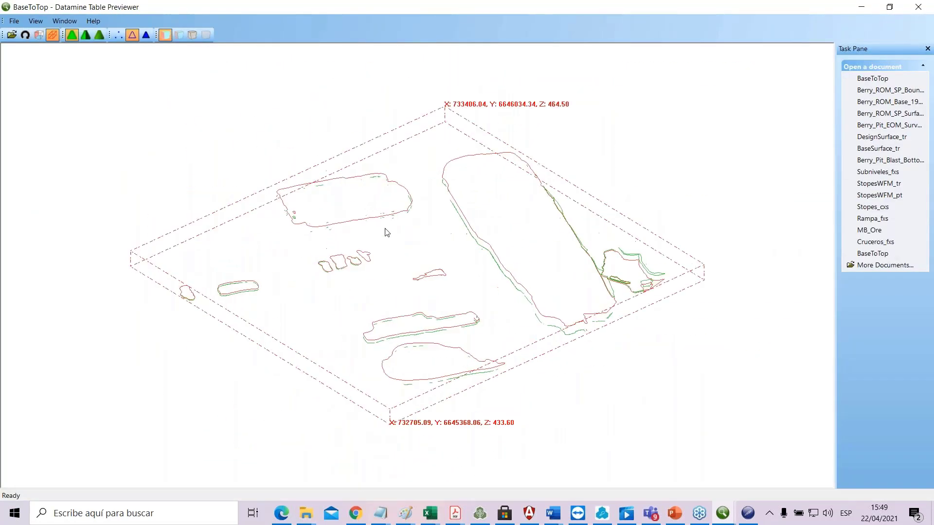
left_click(918, 7)
- Preview the BaseToTop_pt file from the results folder, inspect its points from another angle and close the preview
right_click(211, 95)
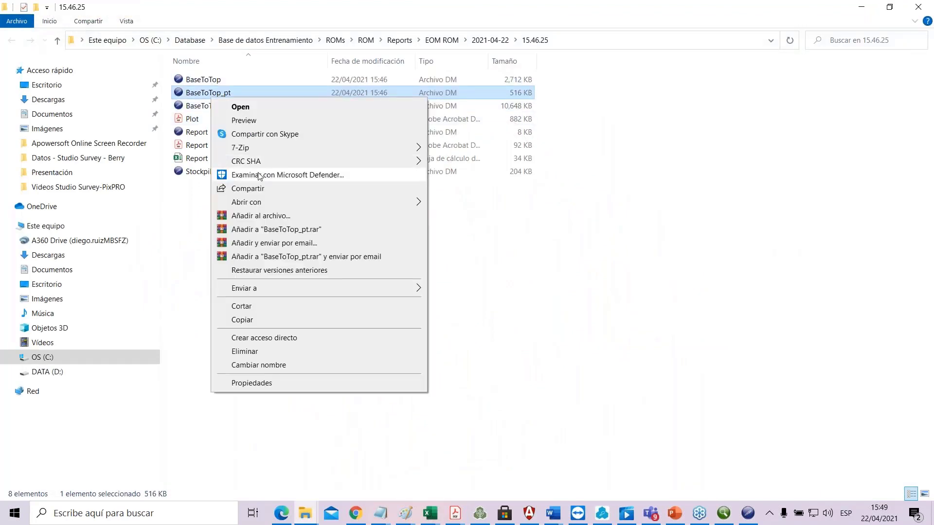
left_click(233, 118)
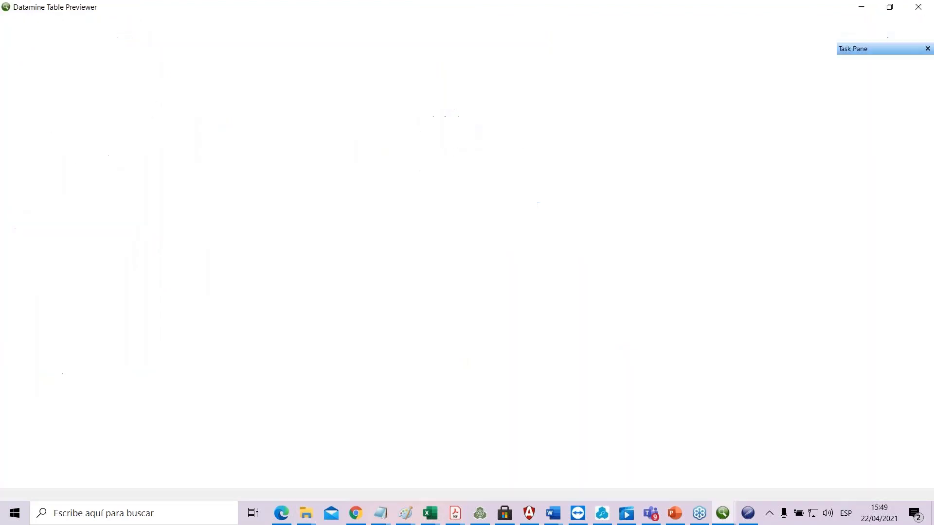
left_click_drag(475, 217, 681, 121)
left_click(932, 12)
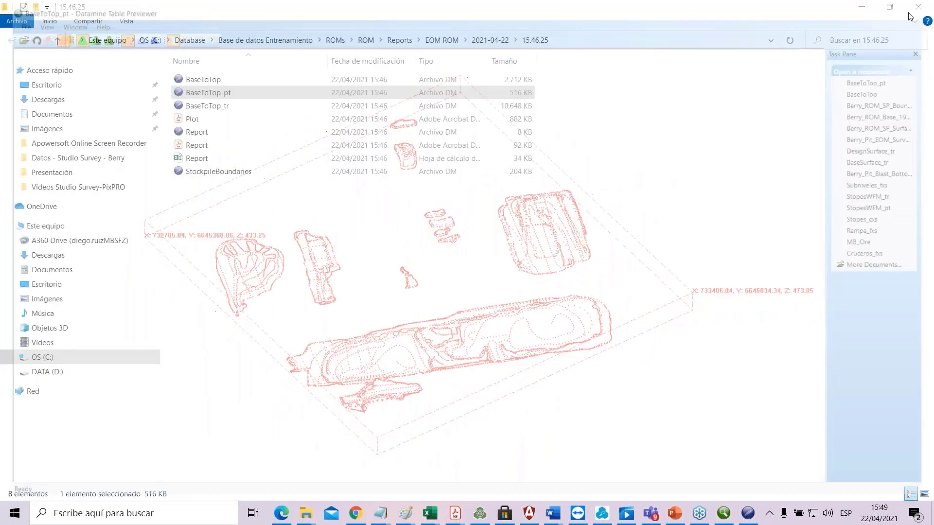
- Open the Plot PDF from the results folder and review its stockpile names, volumes and surveyor entry
right_click(197, 119)
left_click(186, 124)
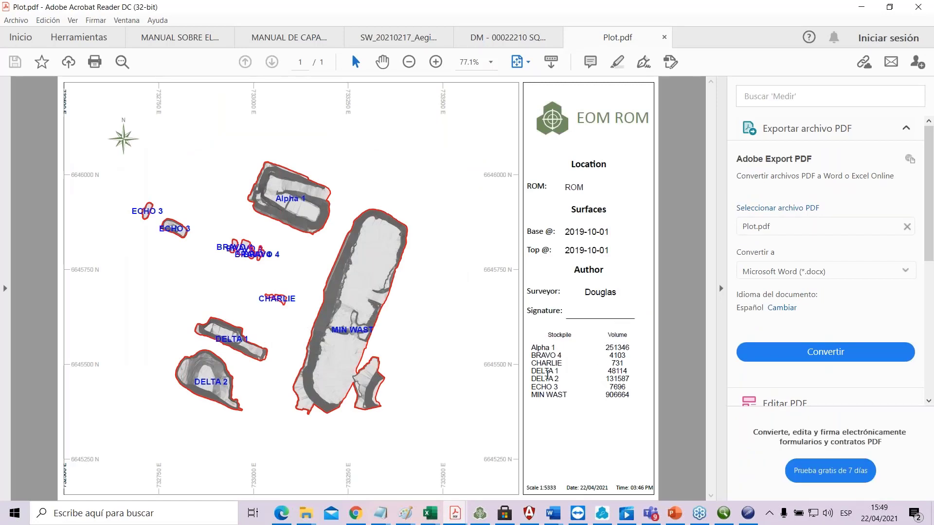
left_click_drag(565, 351, 536, 355)
left_click(288, 322)
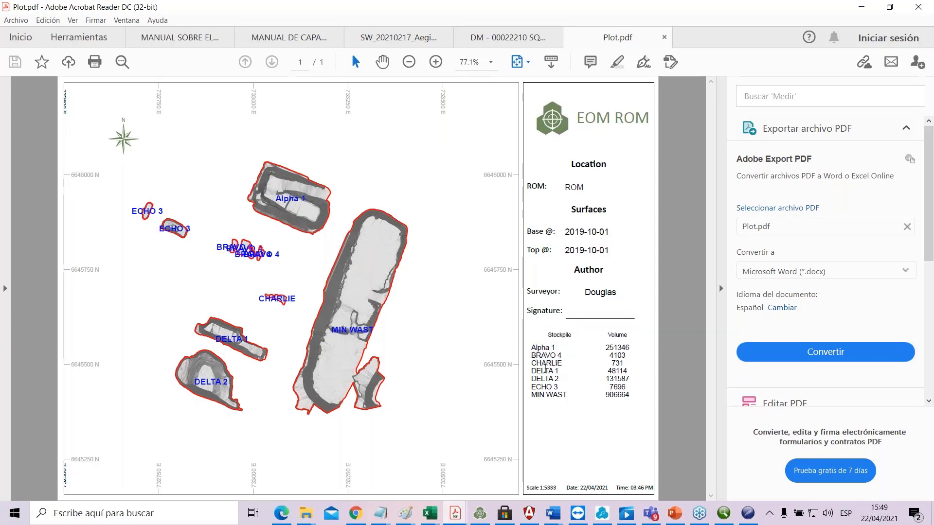
left_click_drag(604, 348, 631, 349)
left_click_drag(617, 291, 571, 292)
left_click(602, 369)
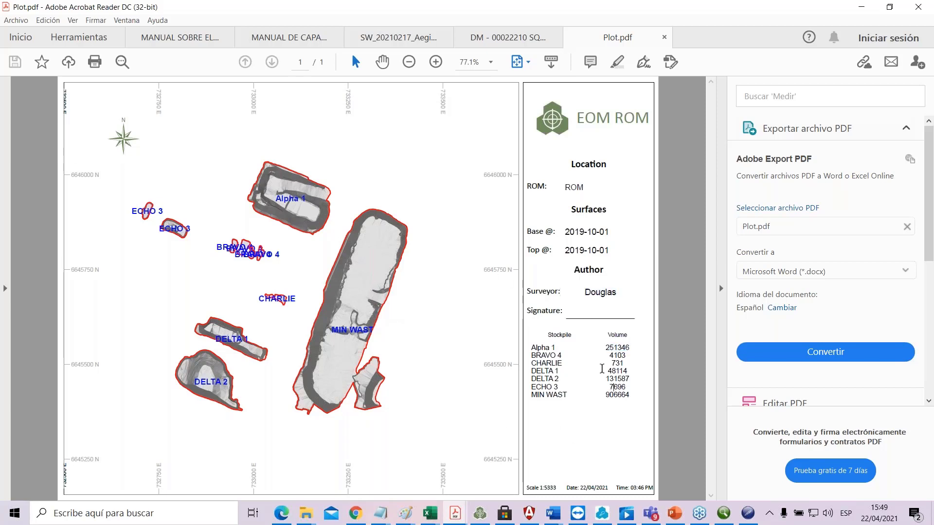
- Check the top and base surface dates and the volume column in the plot, then close it and return to the results folder
left_click_drag(609, 251, 561, 249)
left_click(611, 247)
left_click_drag(612, 229, 565, 227)
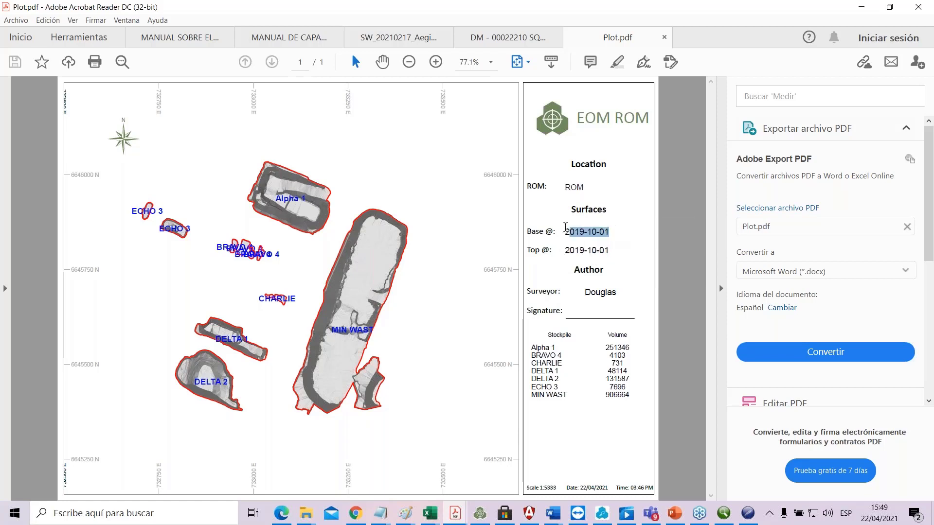
left_click(590, 364)
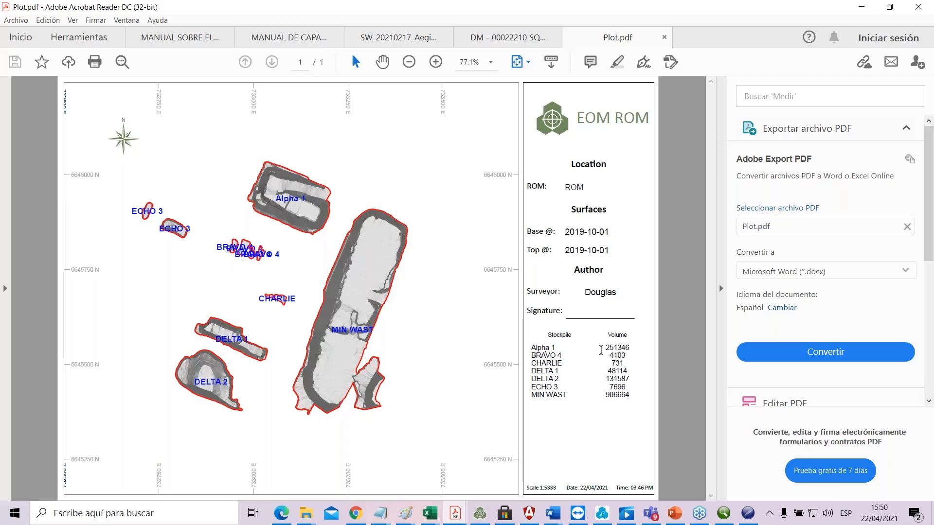
left_click_drag(602, 350, 603, 395)
left_click(625, 369)
left_click(624, 371)
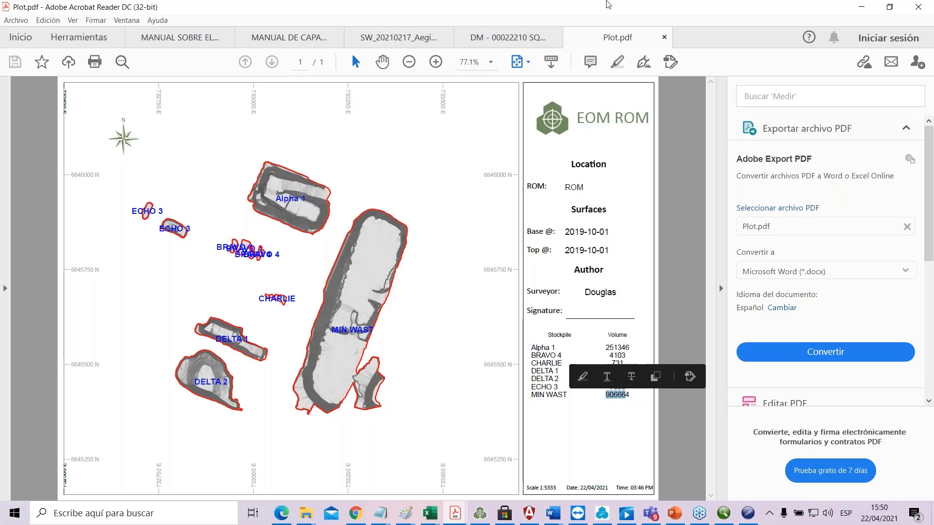
left_click(664, 38)
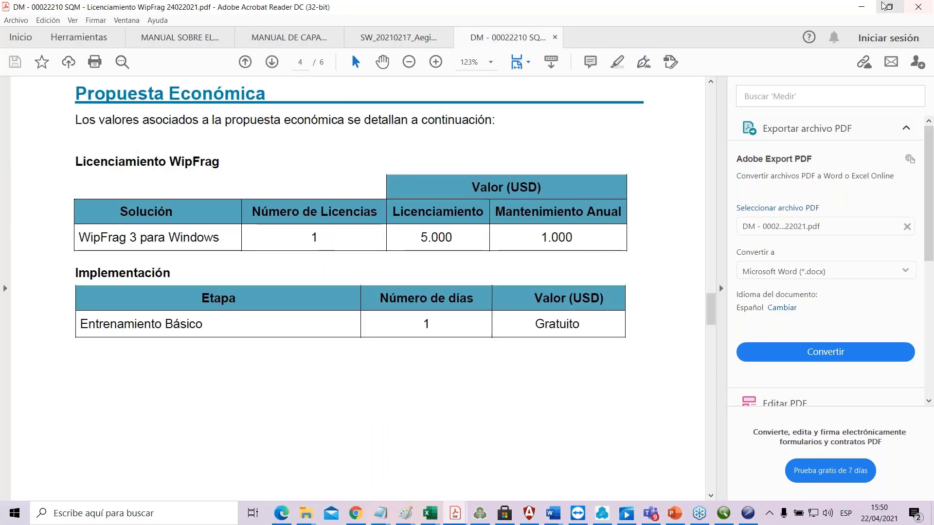
left_click(861, 7)
- Open the Report DM file in the Datamine Table Editor and examine its surface, ROM and stockpile columns
left_click(201, 137)
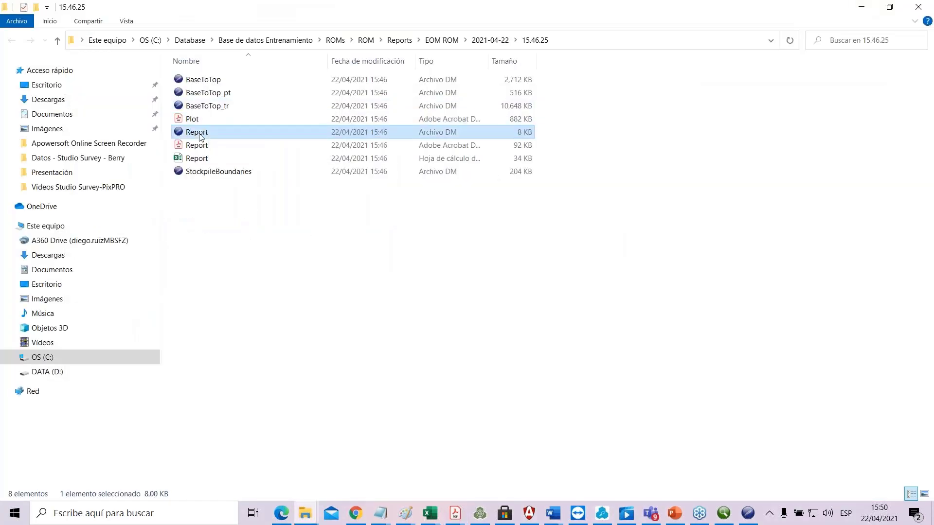
right_click(202, 137)
left_click(214, 142)
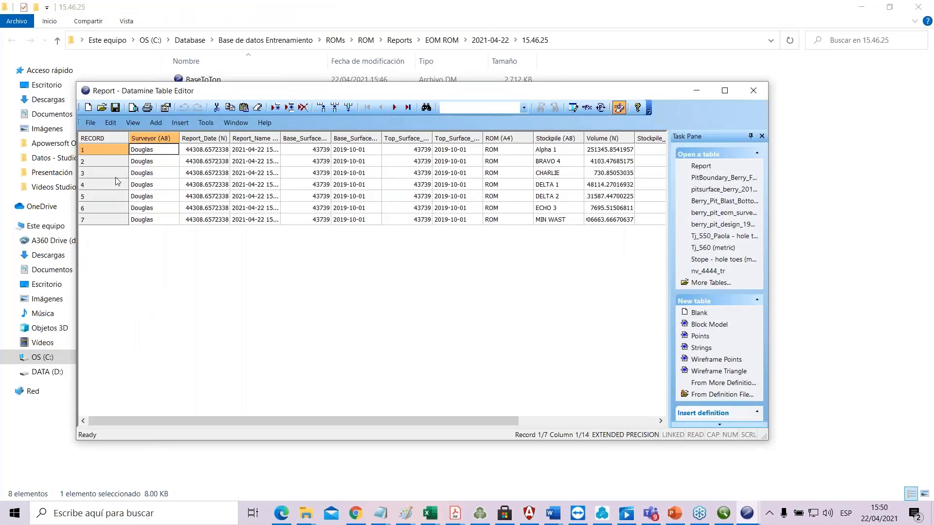
left_click(405, 151)
left_click_drag(555, 154, 552, 218)
left_click(512, 159)
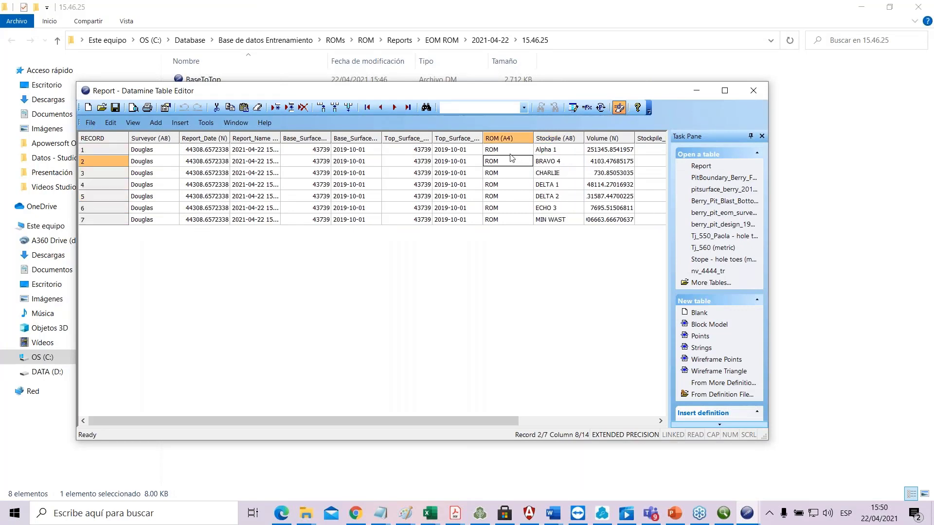
- Review the first record's fields from Surveyor through to the stockpile boundary columns, then close the Report table
key("Up")
key("Left")
key("Left")
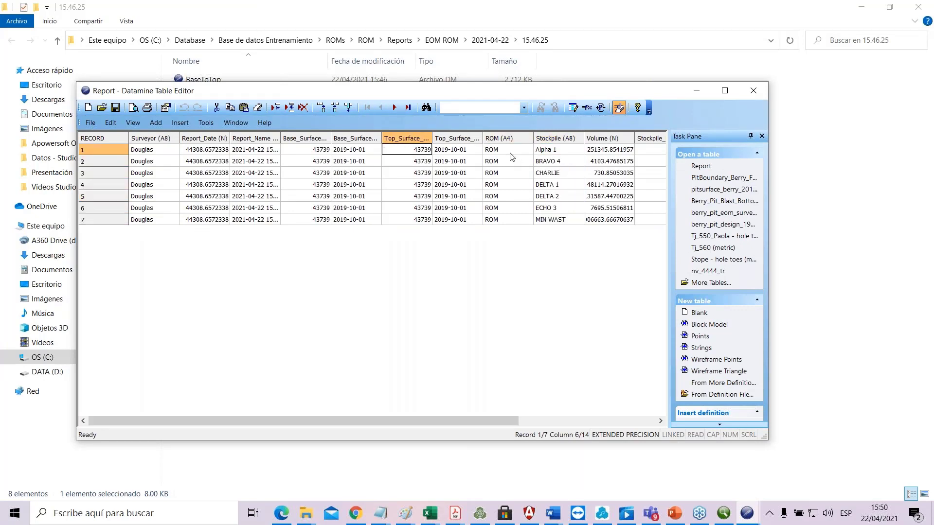
key("Left")
key("Left")
key("Left")
key("Left")
key("Left")
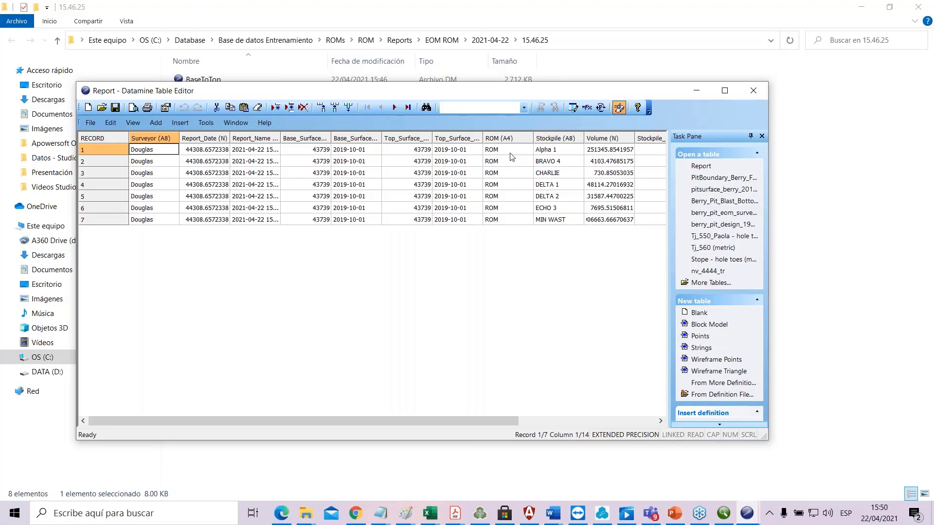
key("Right")
key("Right")
key("Right")
key("Right")
key("Right")
key("Right")
key("Right")
key("Right")
key("Right")
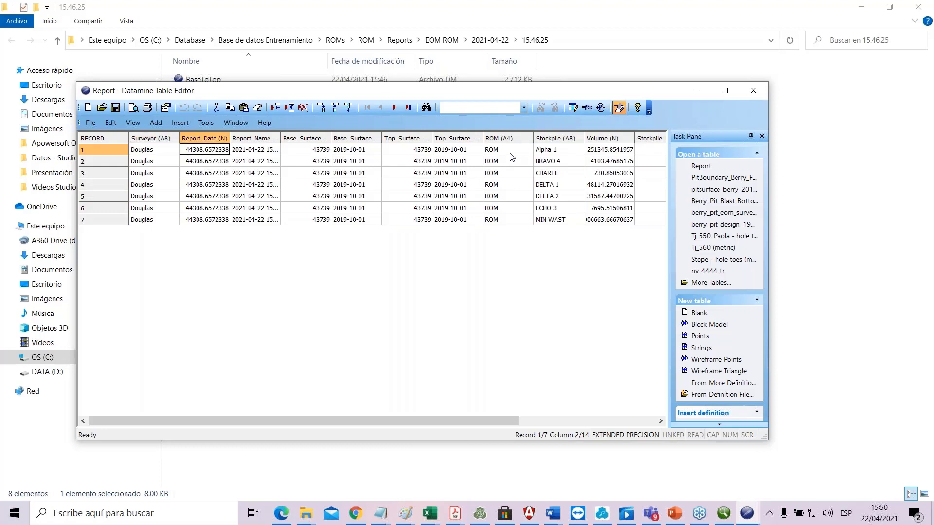
key("Right")
key("Right")
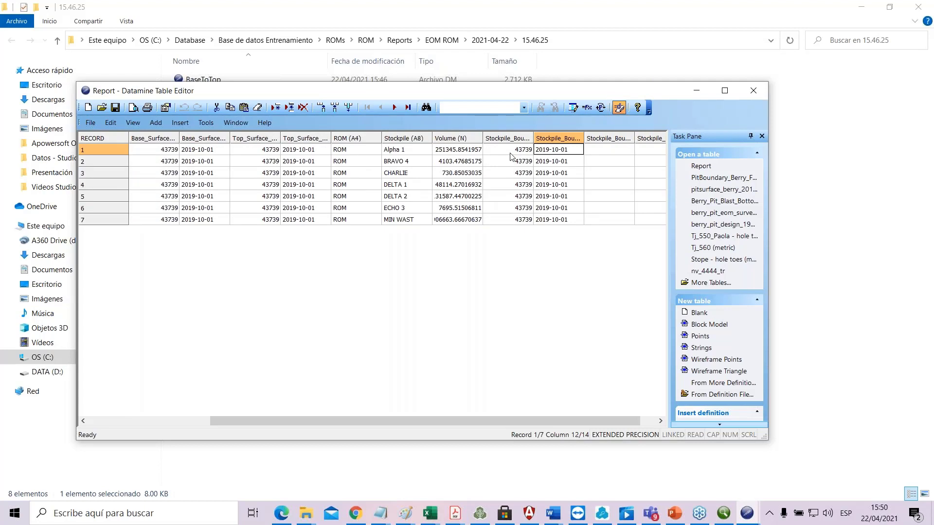
key("Left")
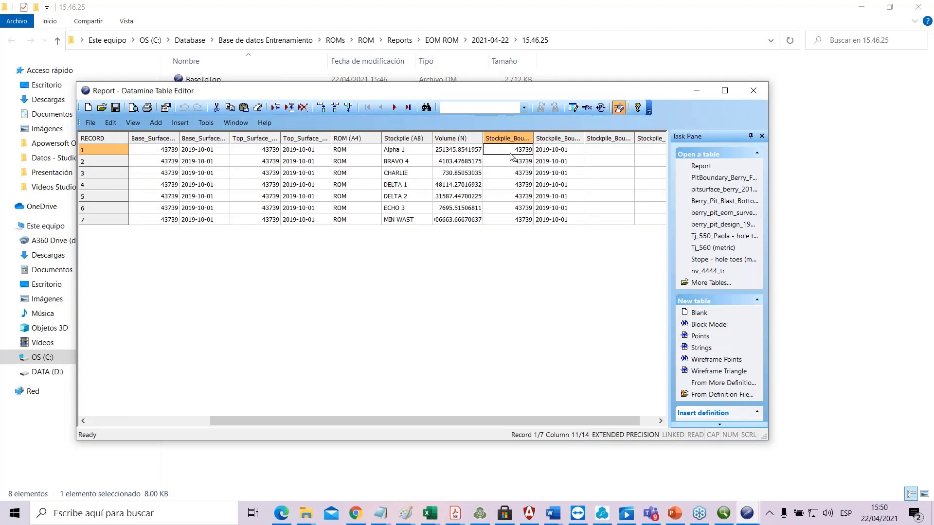
key("Right")
key("Right")
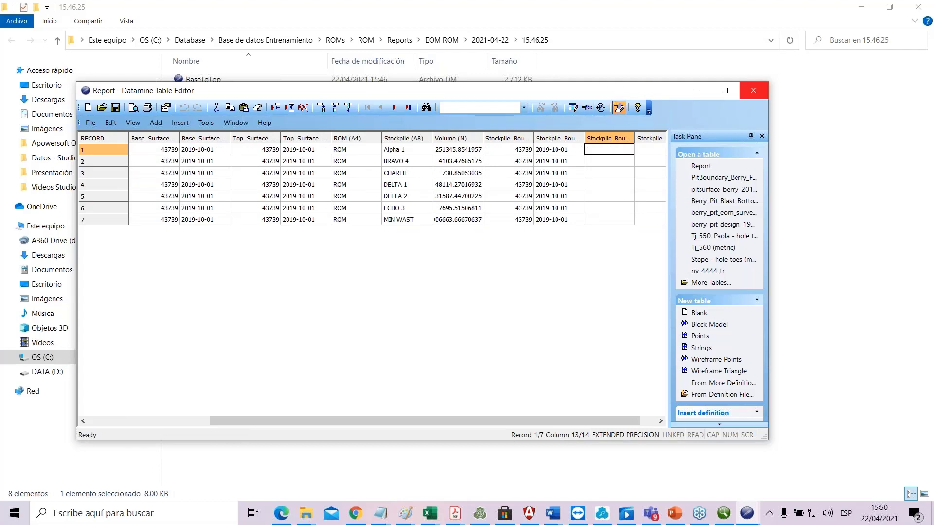
left_click(753, 90)
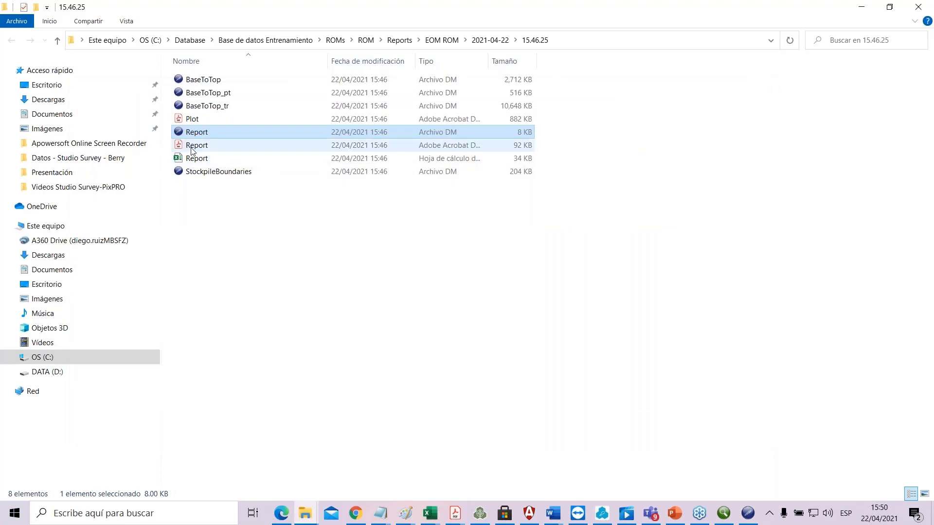
- Open the Report PDF, review the stockpile volume table and its total, then close only that document and return to the results folder
left_click(192, 146)
double_click(192, 146)
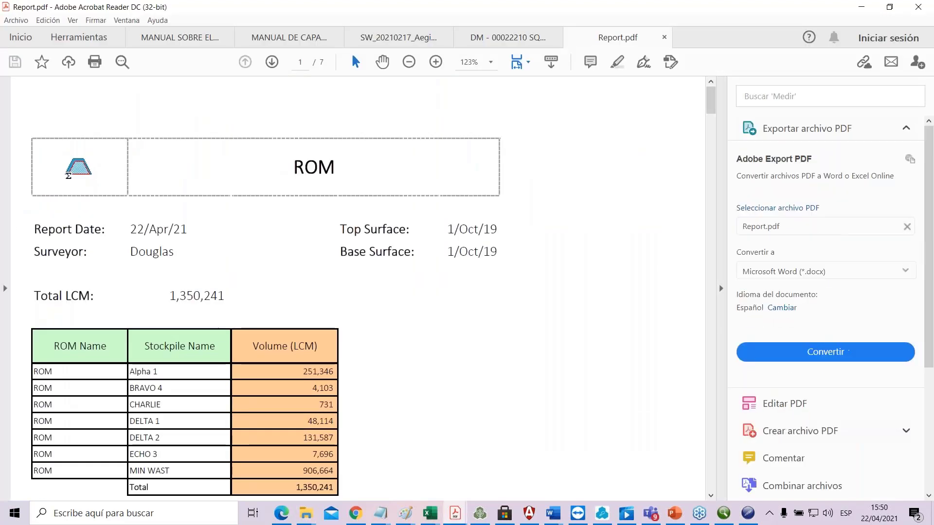
scroll(323, 390, "down", 2)
scroll(323, 391, "down", 2)
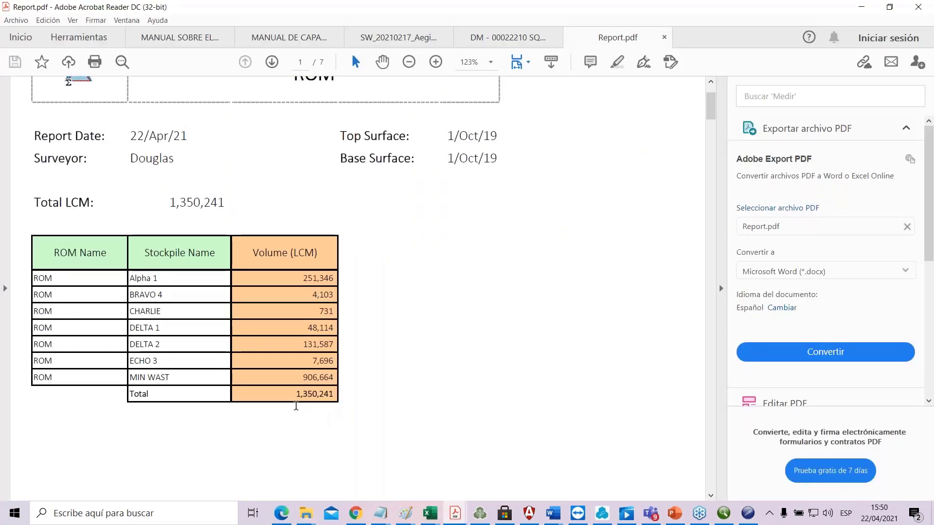
scroll(235, 418, "up", 2)
scroll(235, 418, "down", 1)
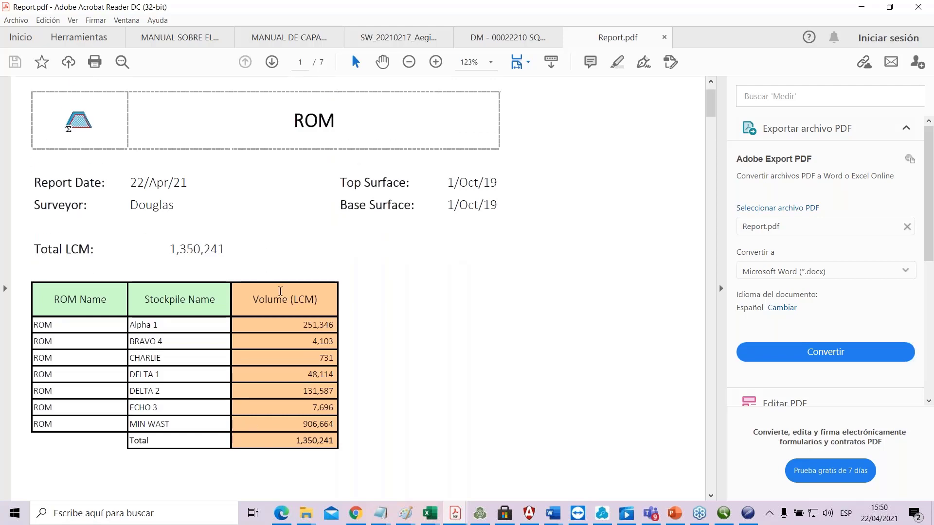
left_click_drag(298, 444, 347, 441)
left_click(233, 398)
left_click_drag(129, 325, 340, 443)
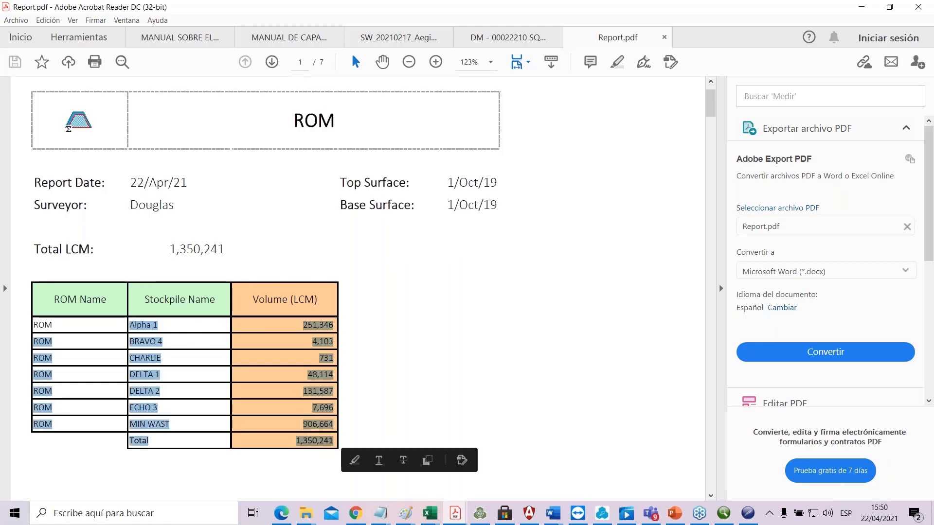
left_click(922, 5)
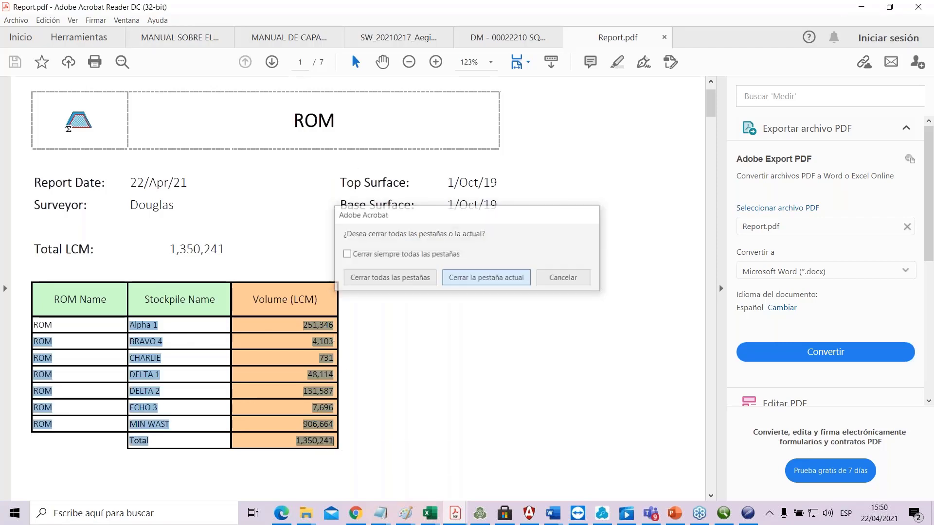
left_click(499, 280)
left_click(861, 6)
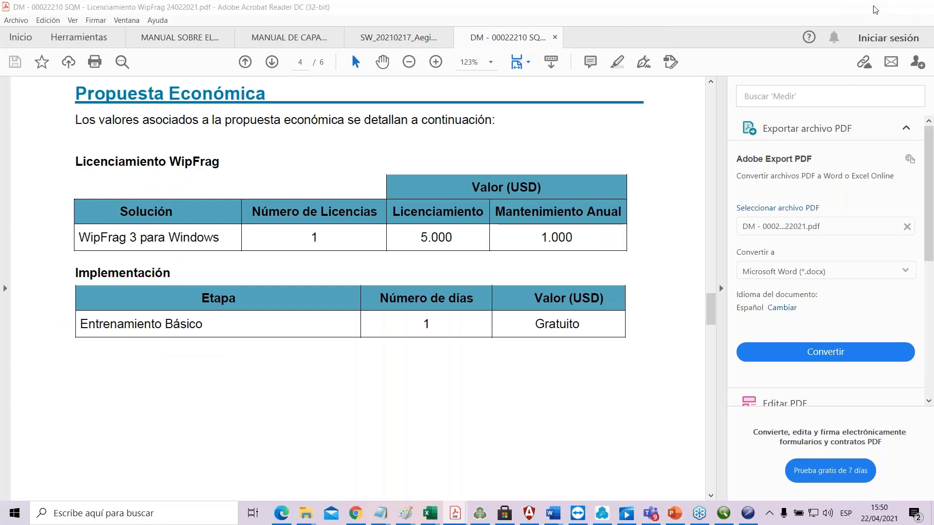
- Open the Report spreadsheet in Excel and review its ROM stockpile volume table
double_click(209, 158)
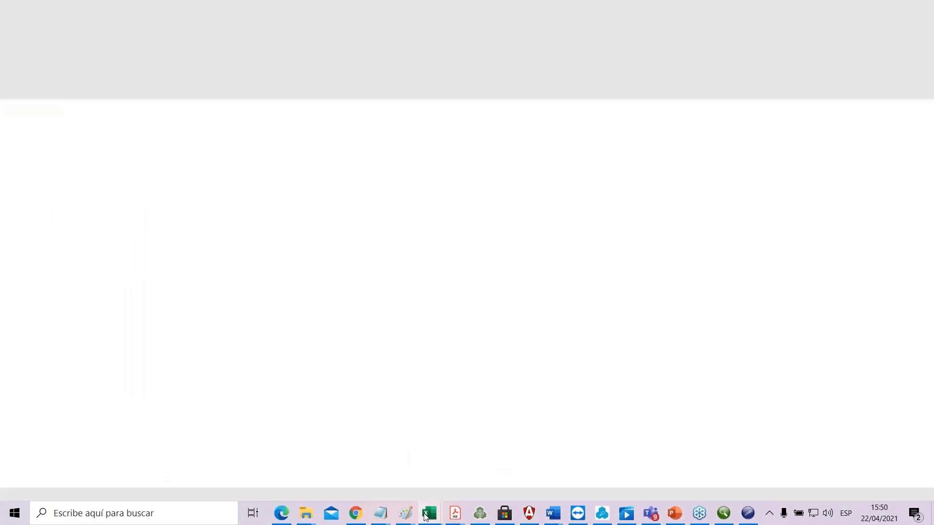
mouse_move(442, 517)
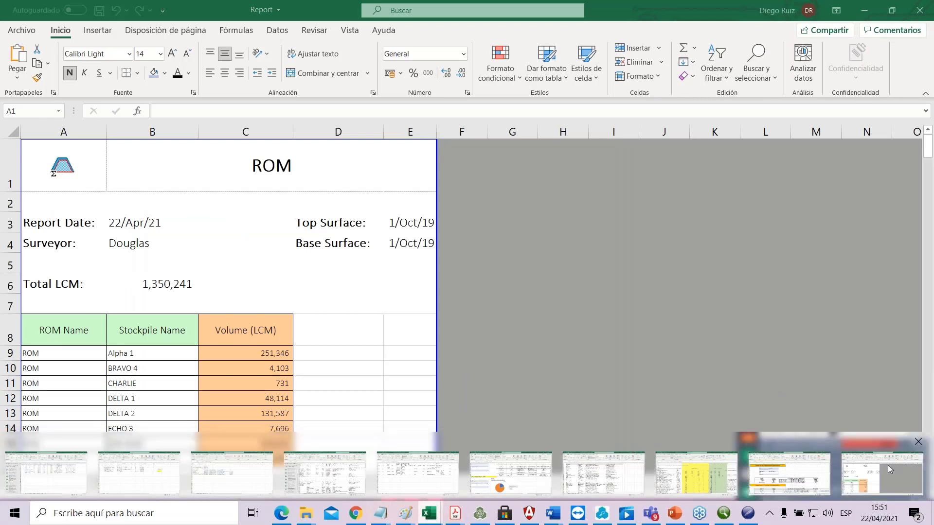
left_click(297, 317)
scroll(276, 356, "down", 2)
scroll(276, 355, "up", 2)
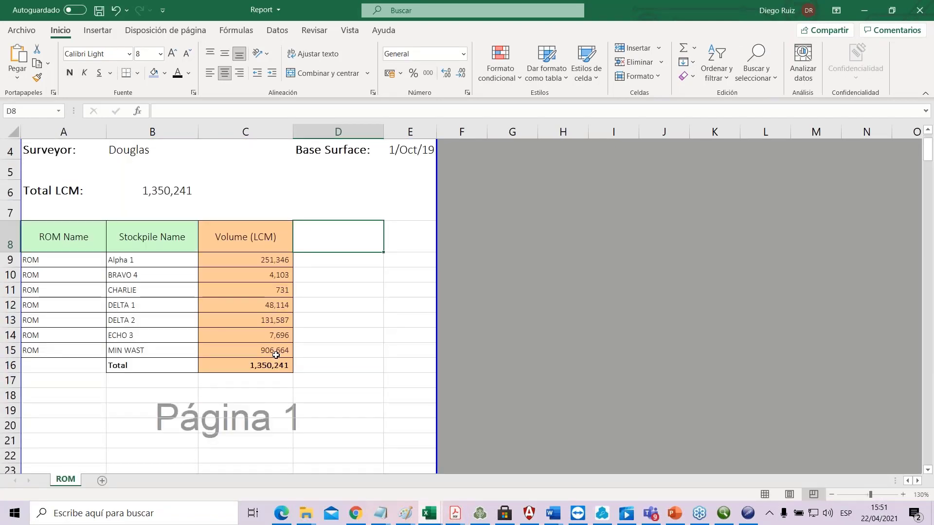
- Examine the report date and the top and base surface dates in the ROM report header
scroll(276, 355, "up", 2)
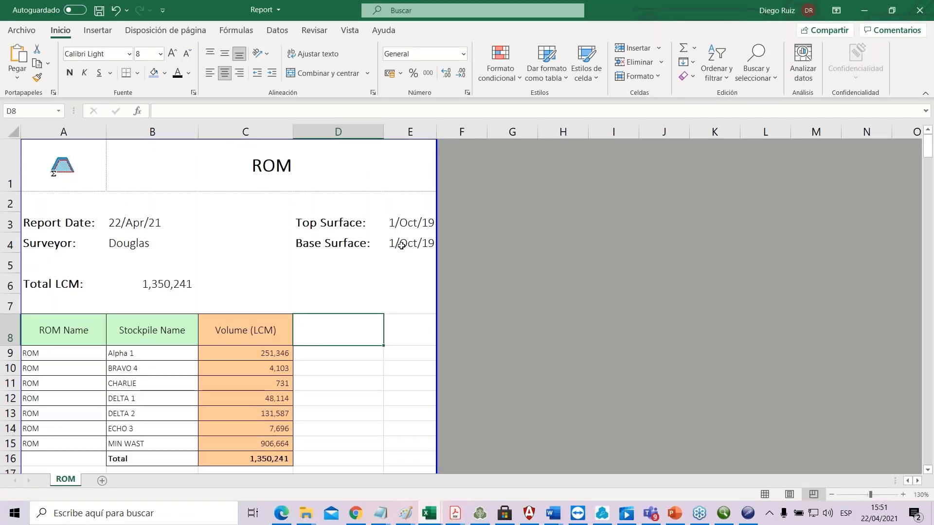
left_click(409, 222)
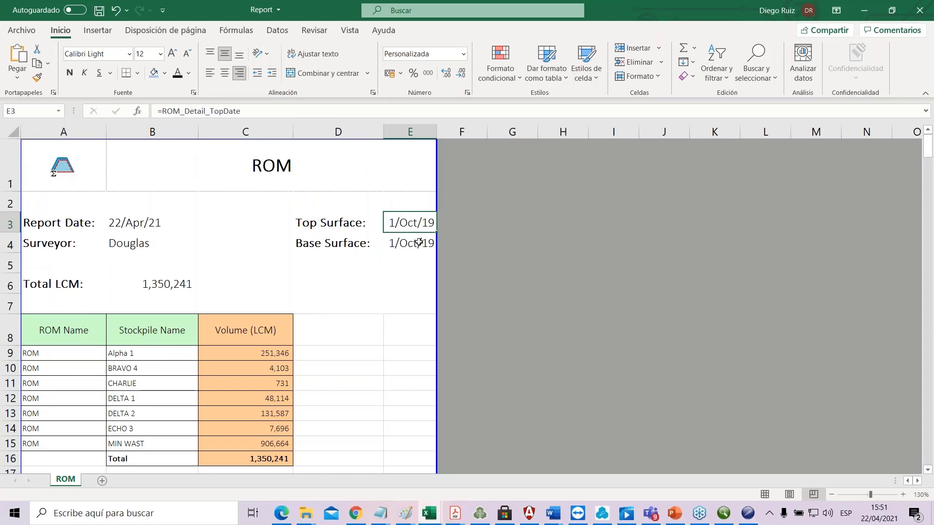
left_click(420, 242)
left_click(132, 224)
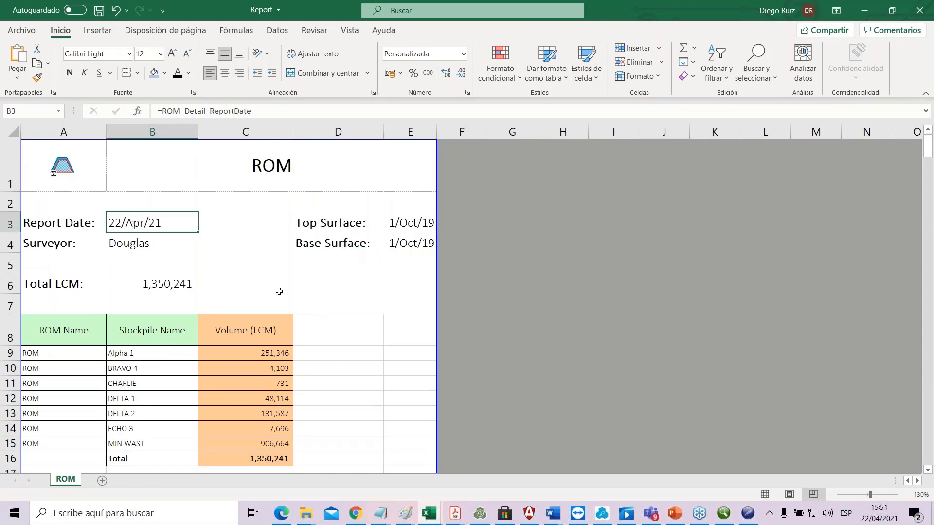
left_click(408, 222)
left_click(407, 241)
left_click(408, 223)
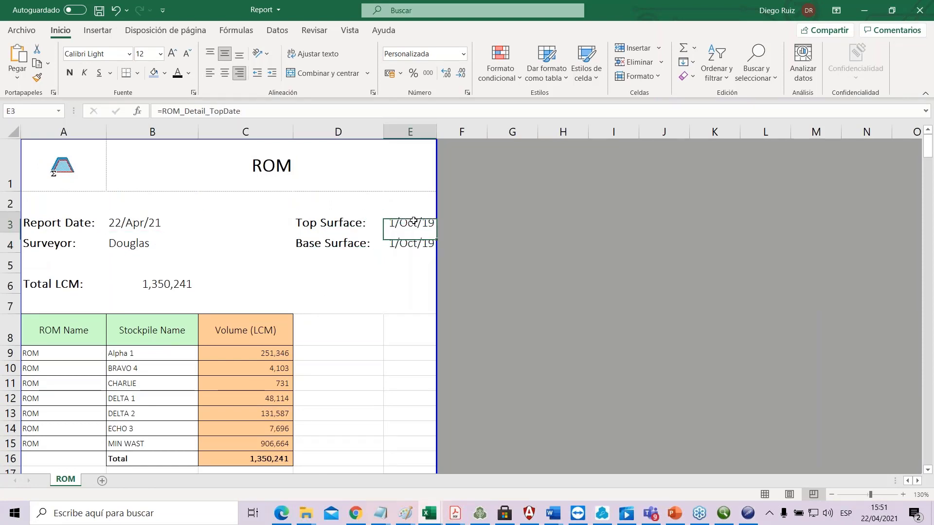
left_click(407, 241)
left_click(405, 224)
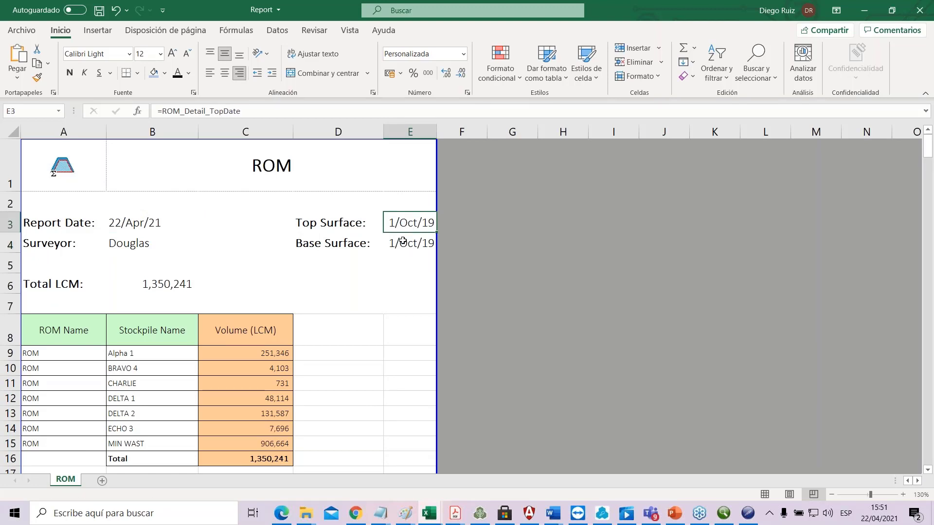
left_click(403, 241)
- Compare the Total LCM value in the header with the total and MIN WAST volumes in the stockpile table
left_click(152, 283)
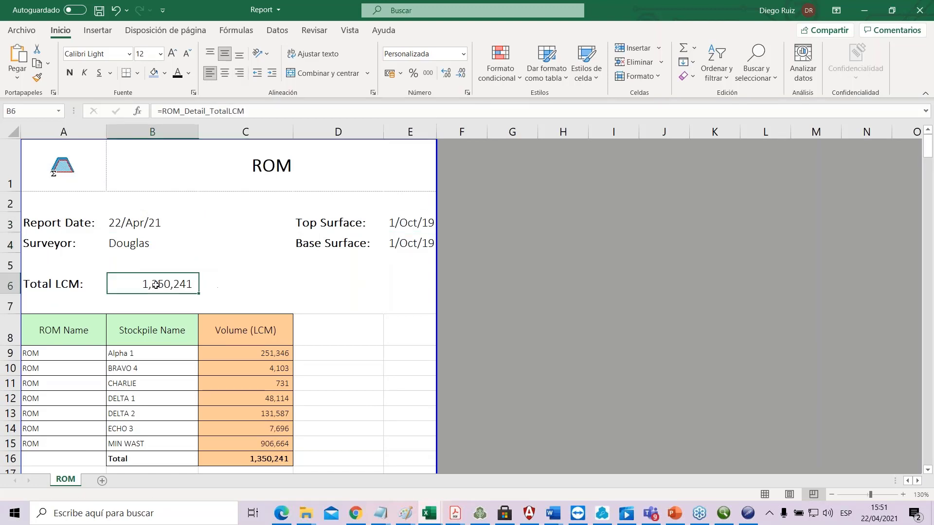
scroll(248, 338, "down", 2)
scroll(263, 360, "up", 1)
left_click(263, 364)
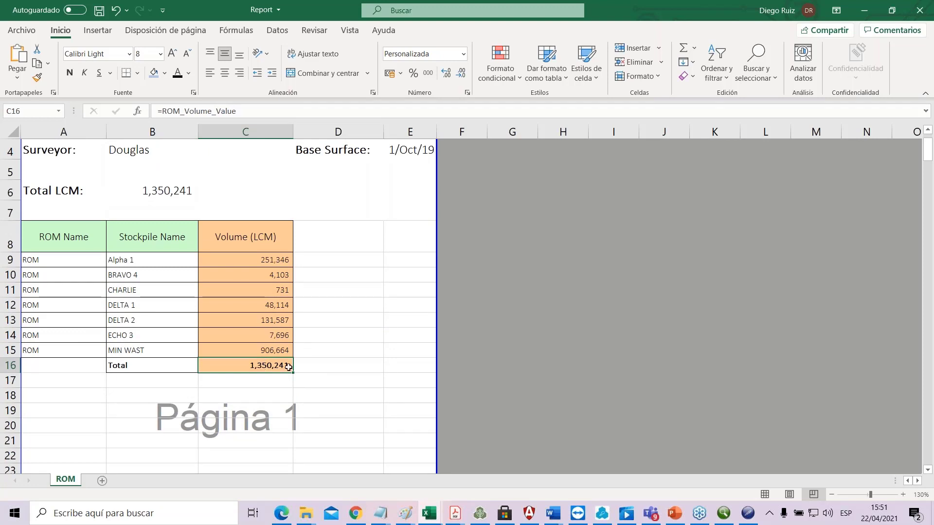
left_click(276, 354)
- Switch to Studio Survey and open the Compliance to Design report
left_click(479, 519)
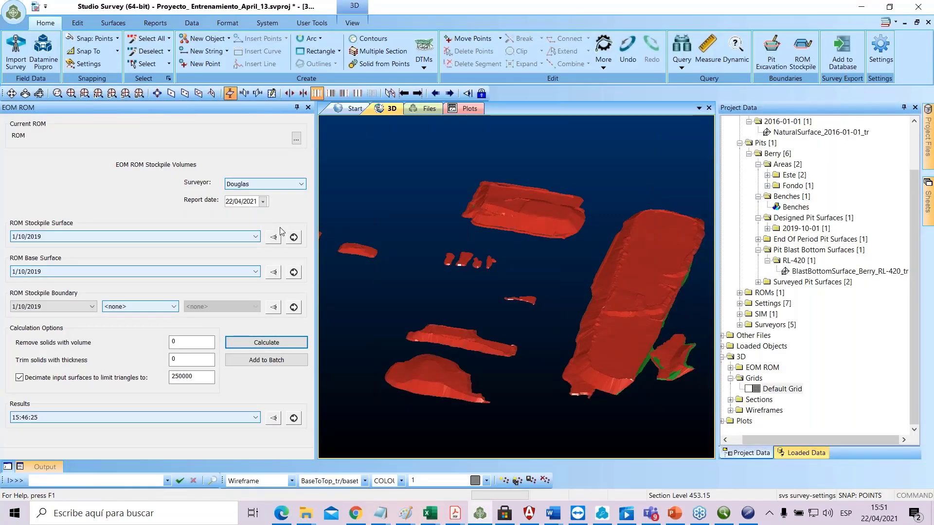
left_click(155, 23)
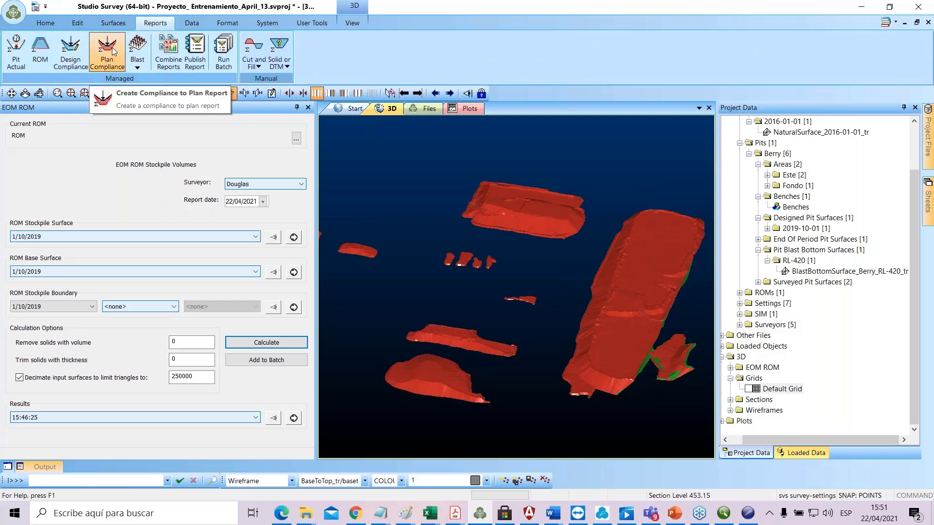
left_click(71, 53)
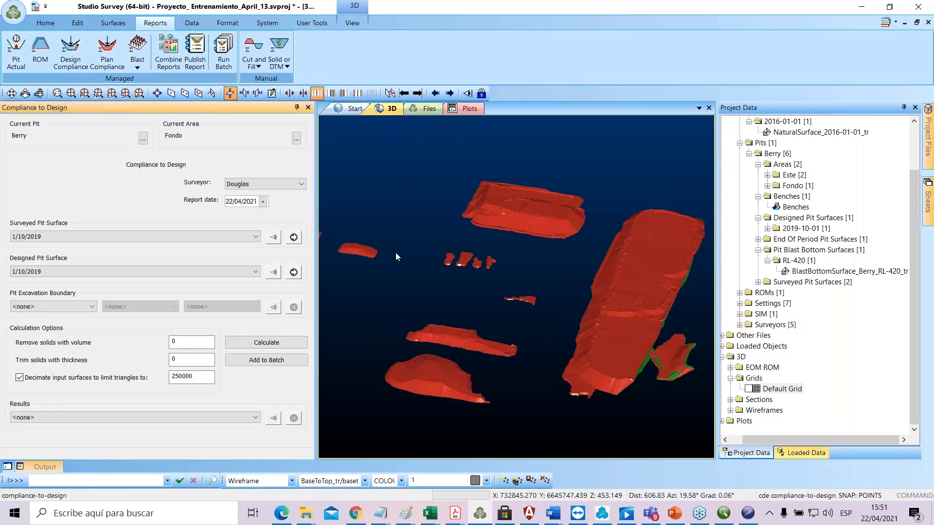
- Unload all data with the ua command and hide the default grid in the 3D view
type("ua")
key("Return")
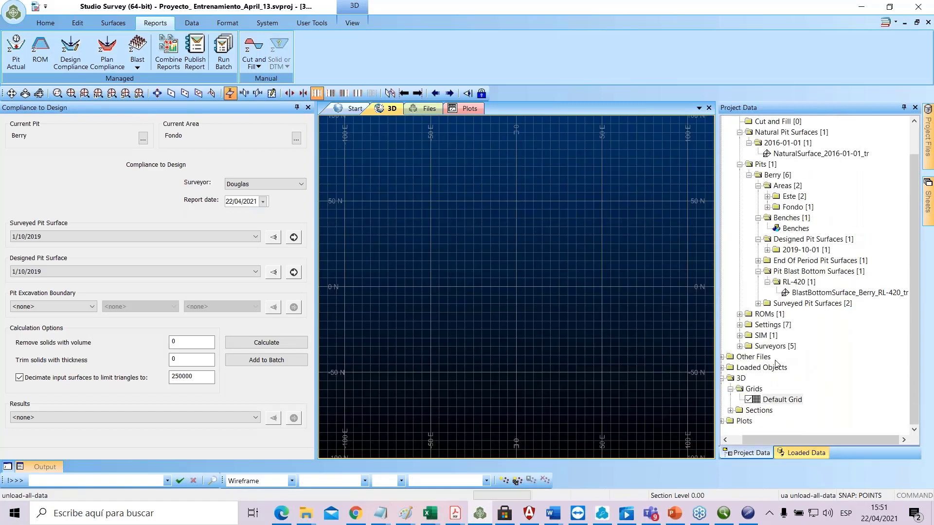
left_click(748, 400)
left_click(748, 400)
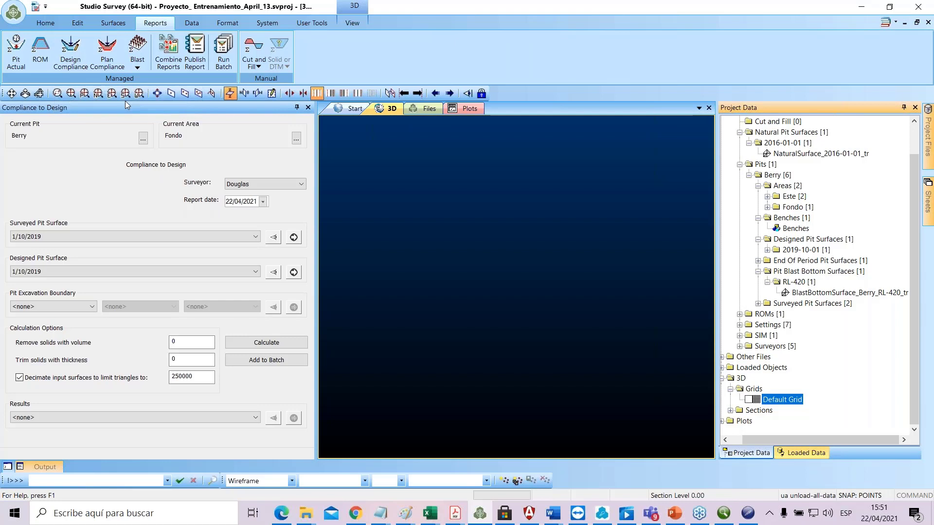
- Choose 1/10/2019 for the surveyed pit surface, designed pit surface and pit excavation boundary
left_click(88, 238)
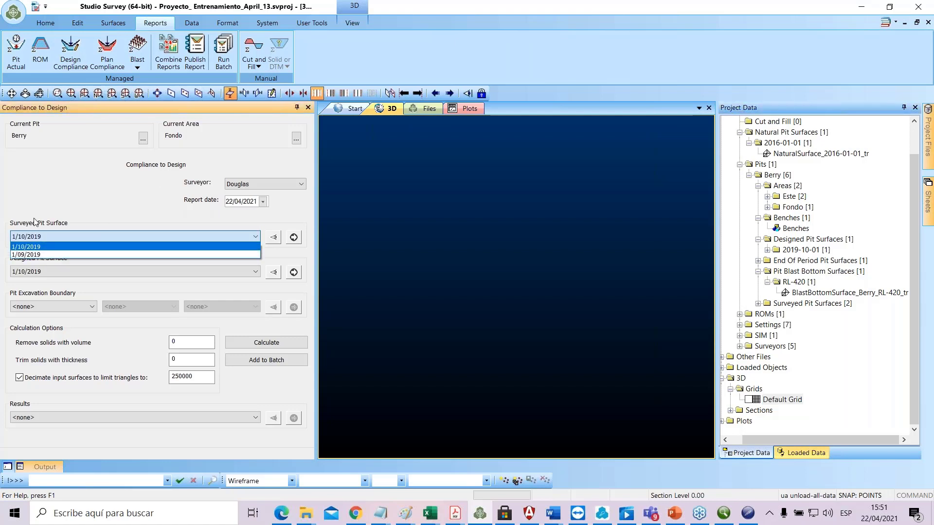
left_click(72, 246)
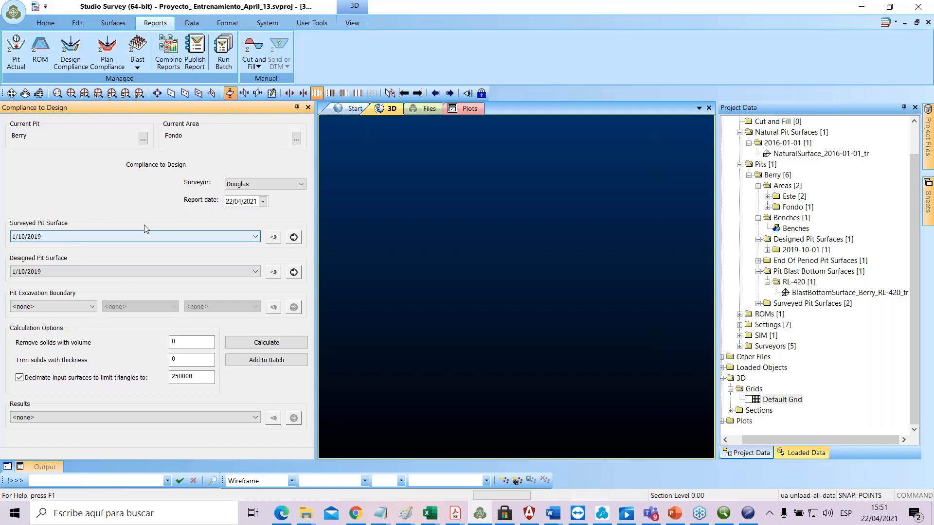
left_click(146, 242)
left_click(156, 216)
left_click(75, 271)
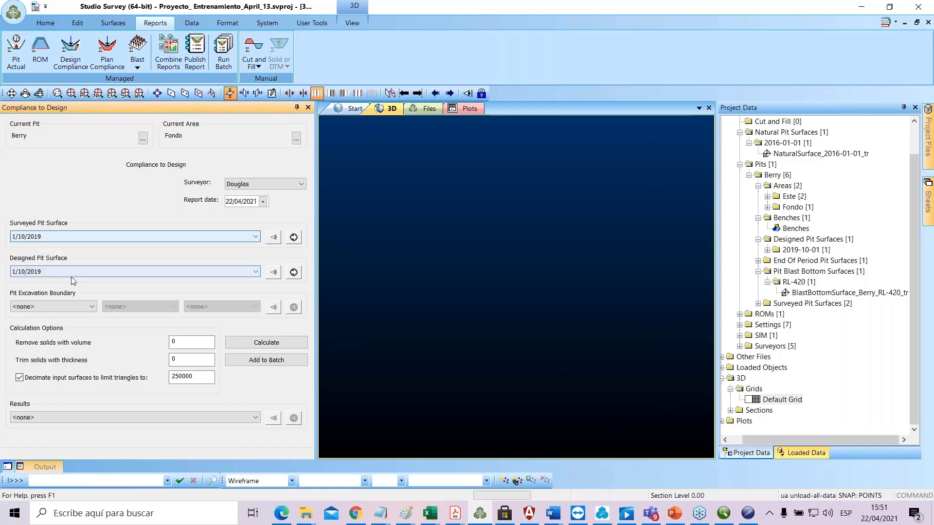
left_click(85, 223)
left_click(68, 306)
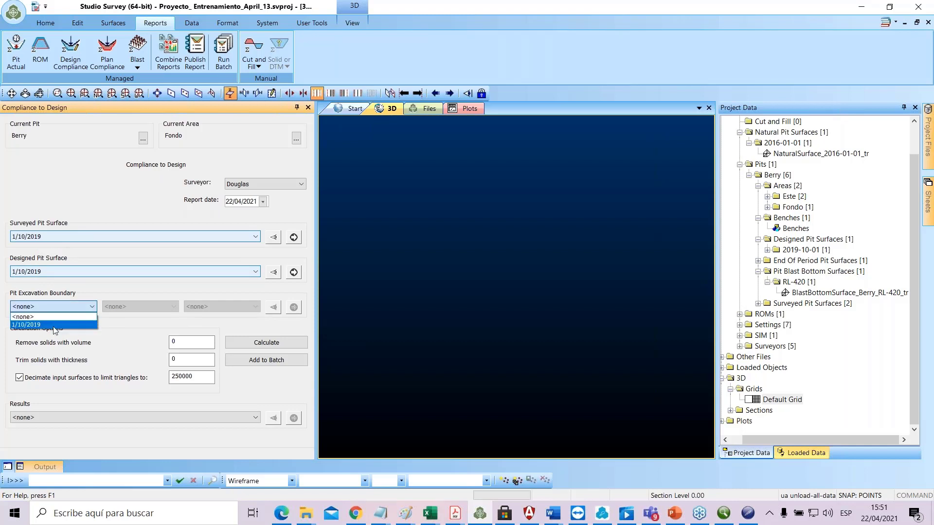
left_click(53, 326)
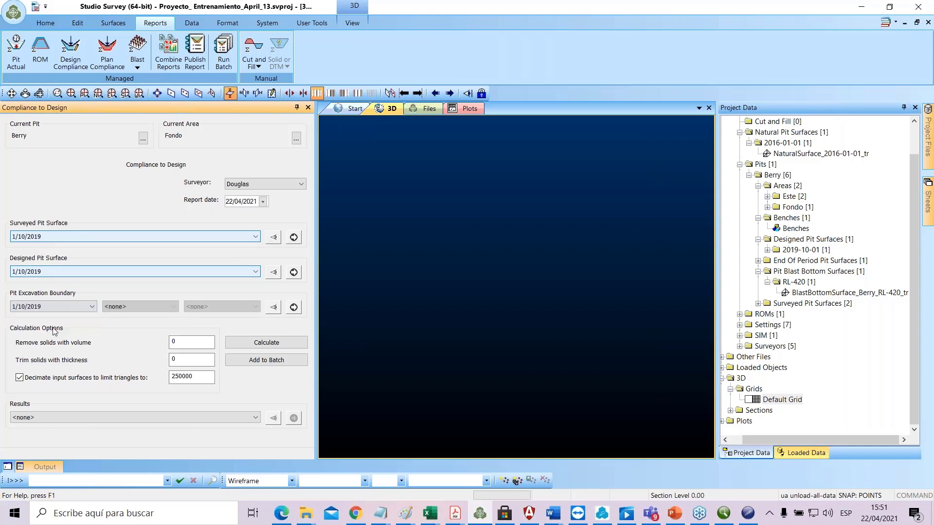
- Load the surveyed pit surface into the 3D view and turn off its shiny surface display
left_click(294, 237)
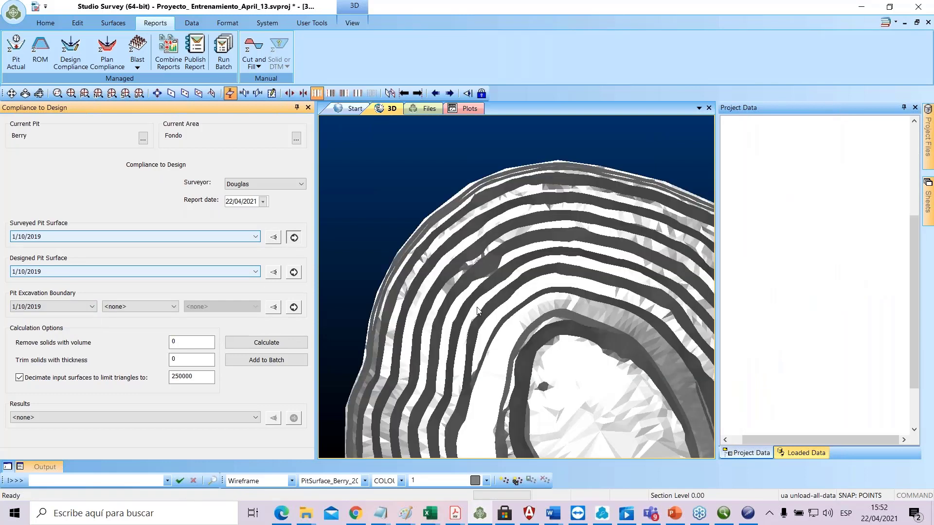
scroll(479, 224, "up", 4)
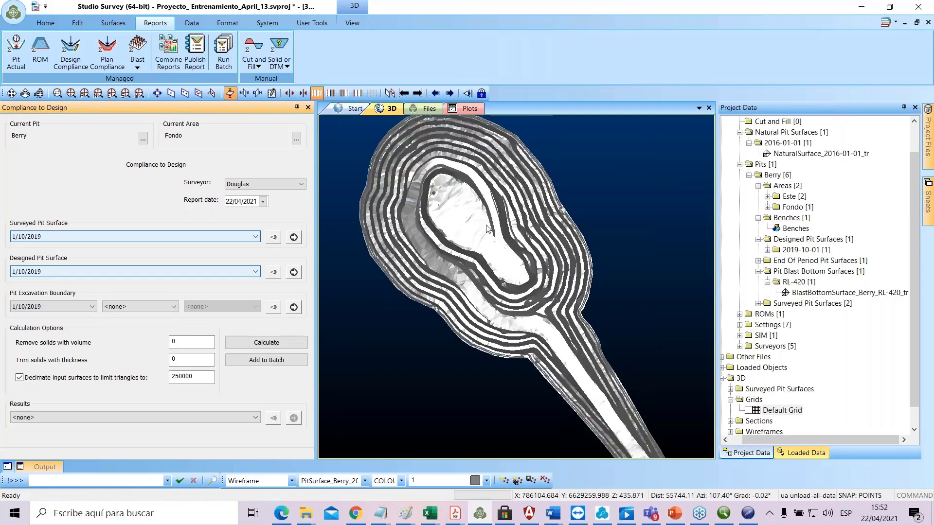
double_click(479, 224)
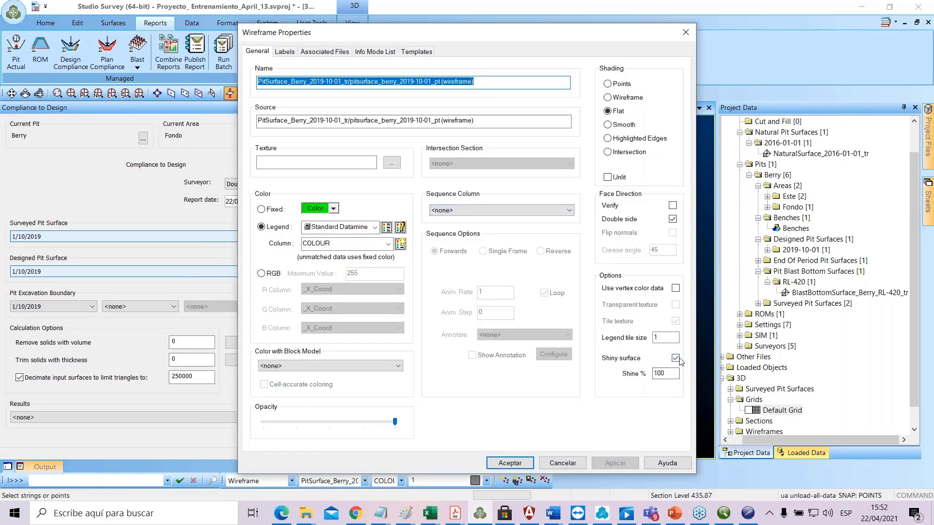
left_click(510, 463)
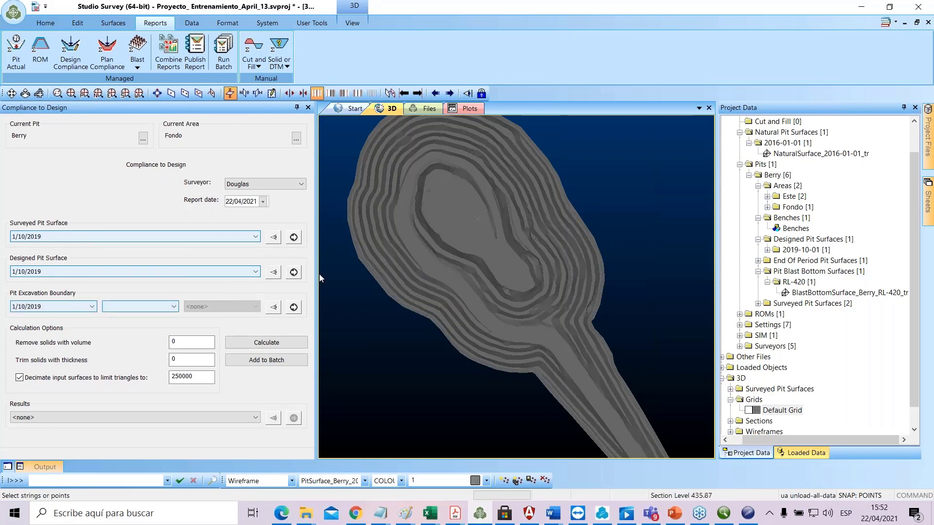
- Load the designed pit surface, colour it green, and inspect it against the surveyed pit surface in 3D
left_click(295, 274)
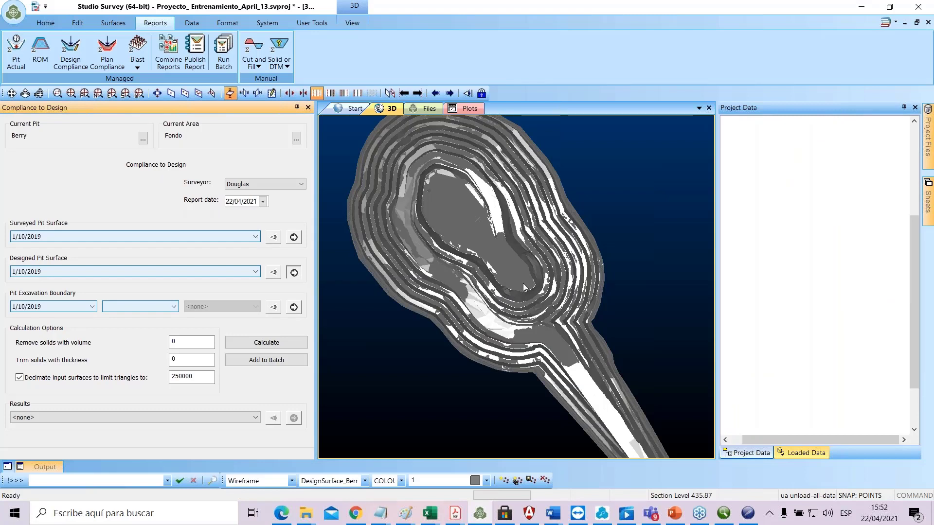
double_click(559, 257)
left_click(548, 463)
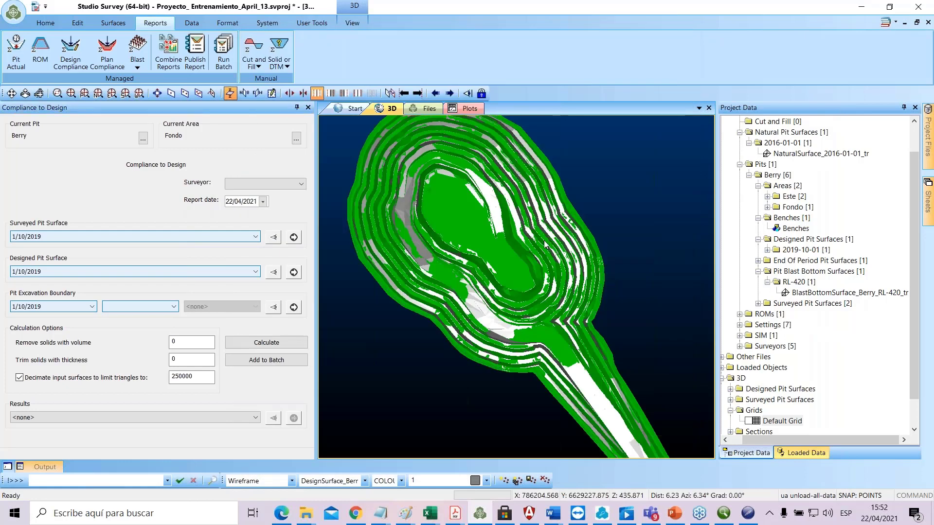
scroll(495, 226, "up", 2)
left_click_drag(501, 209, 591, 151)
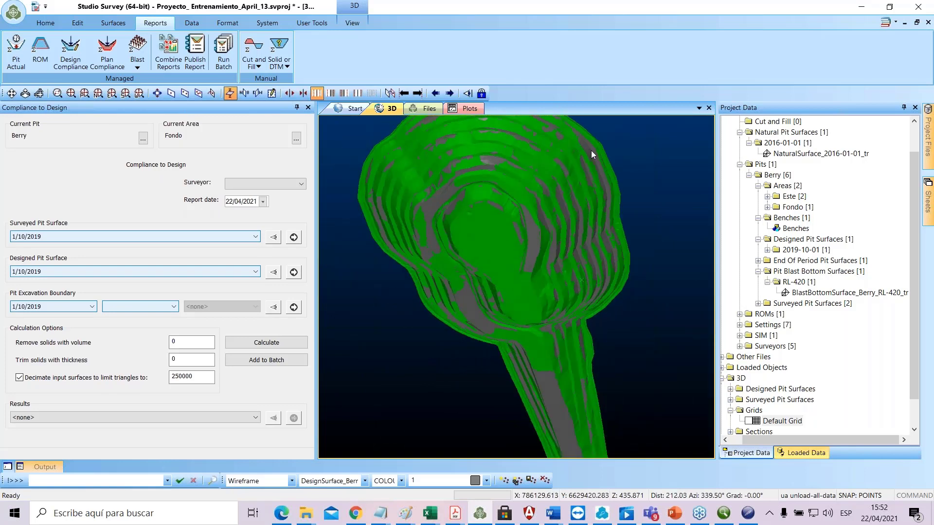